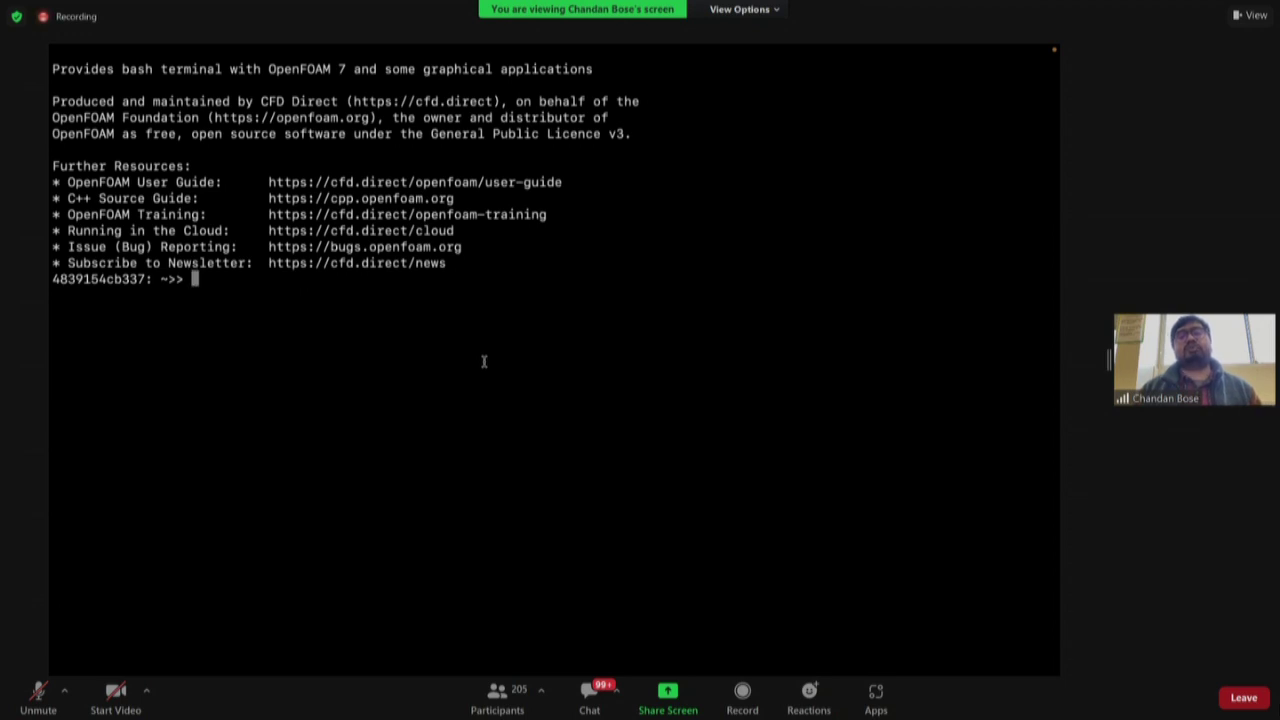
Source the OpenFOAM 7 environment from /opt/openfoam7/etc/bashrc
key(Up)
key(Up)
key(Up)
key(Up)
key(Up)
key(Up)
key(Up)
key(Up)
key(Up)
key(Up)
key(Up)
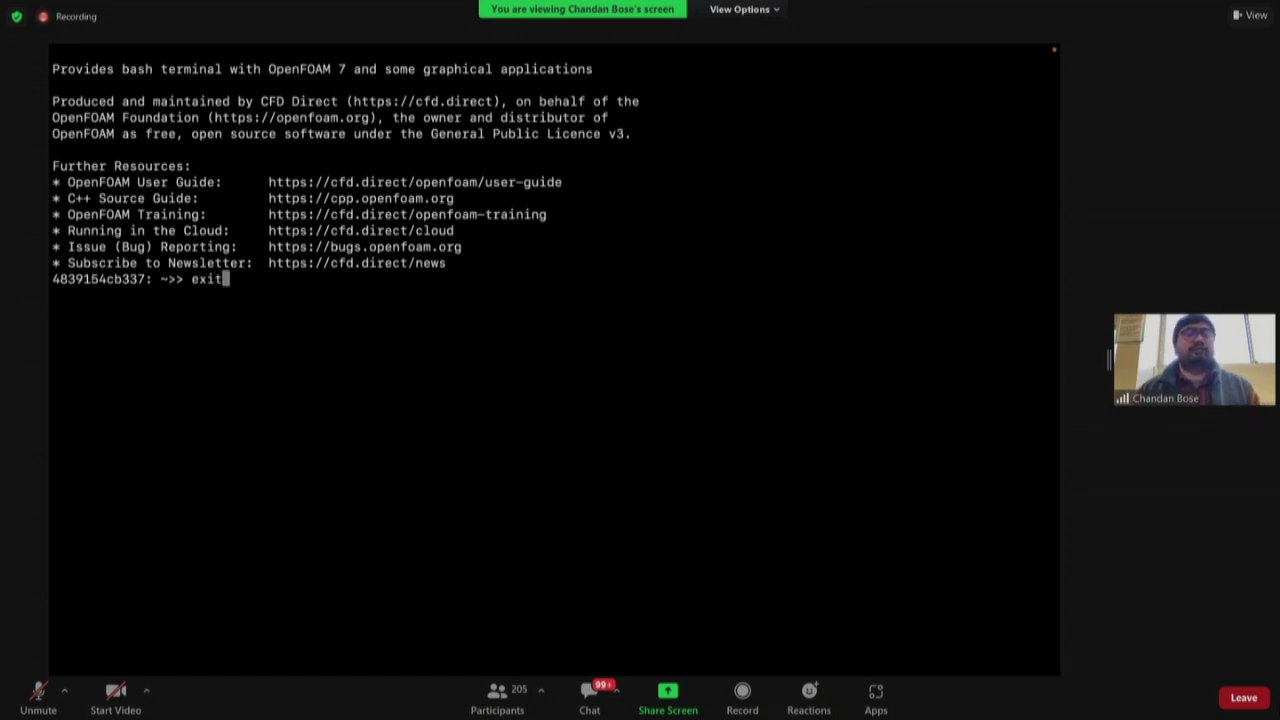
key(BackSpace)
key(BackSpace)
key(BackSpace)
text(sou)
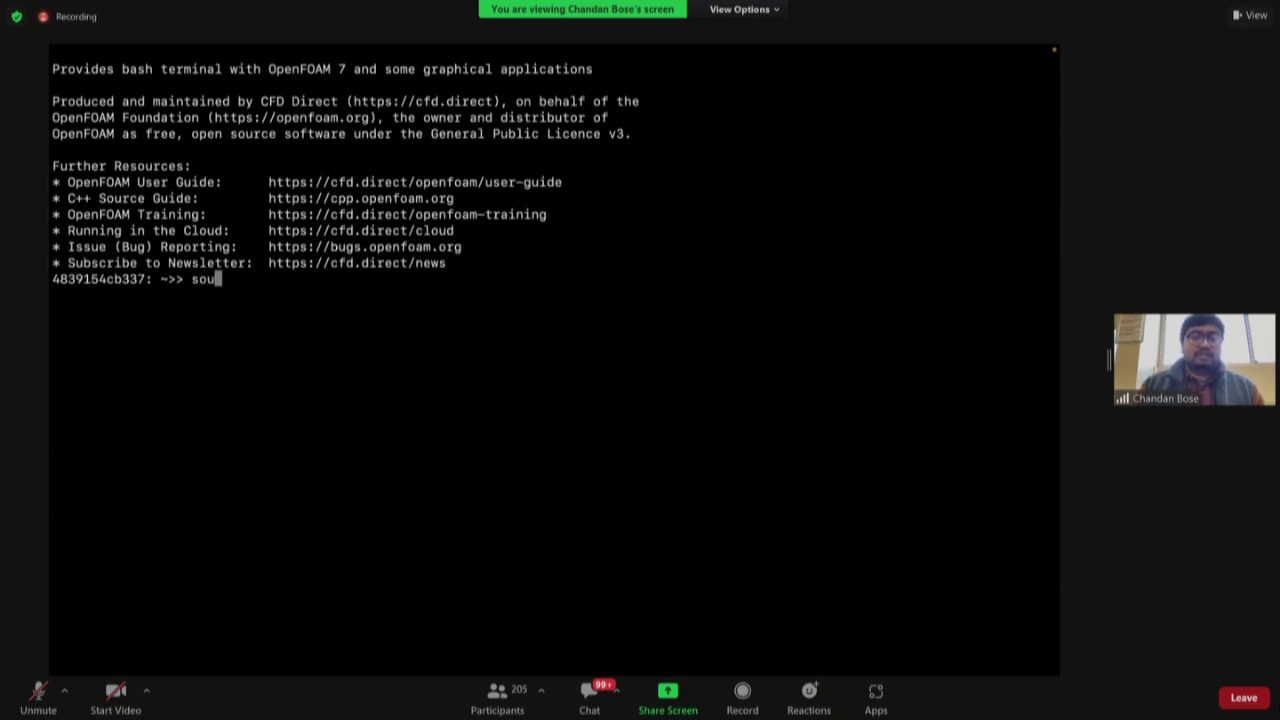
text(rce )
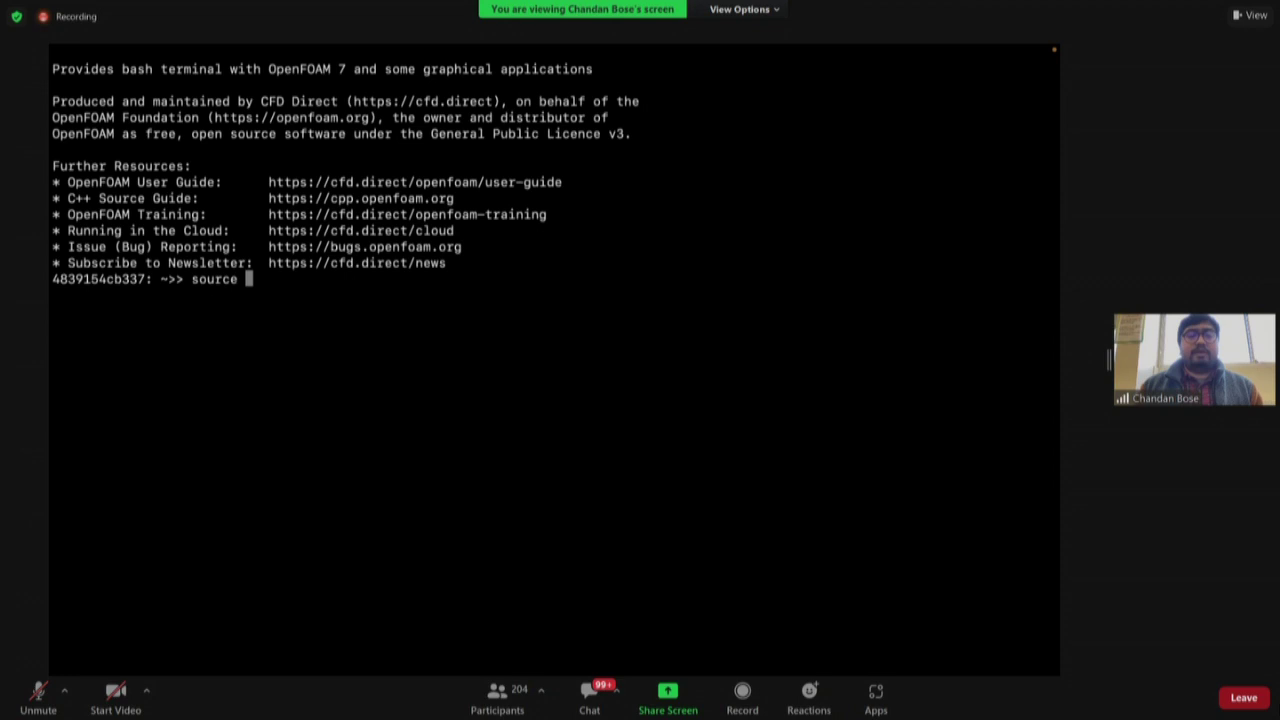
text(/opt/op)
key(Tab)
text(etc/)
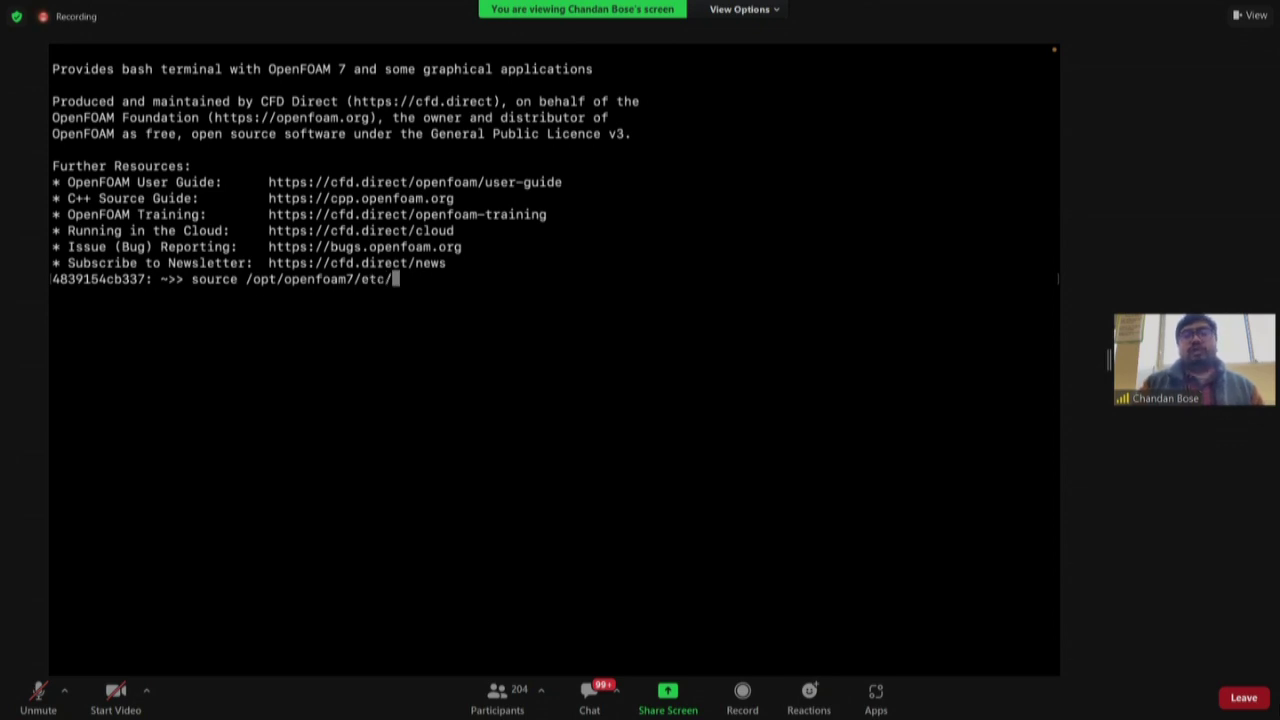
text(bashrc)
key(Return)
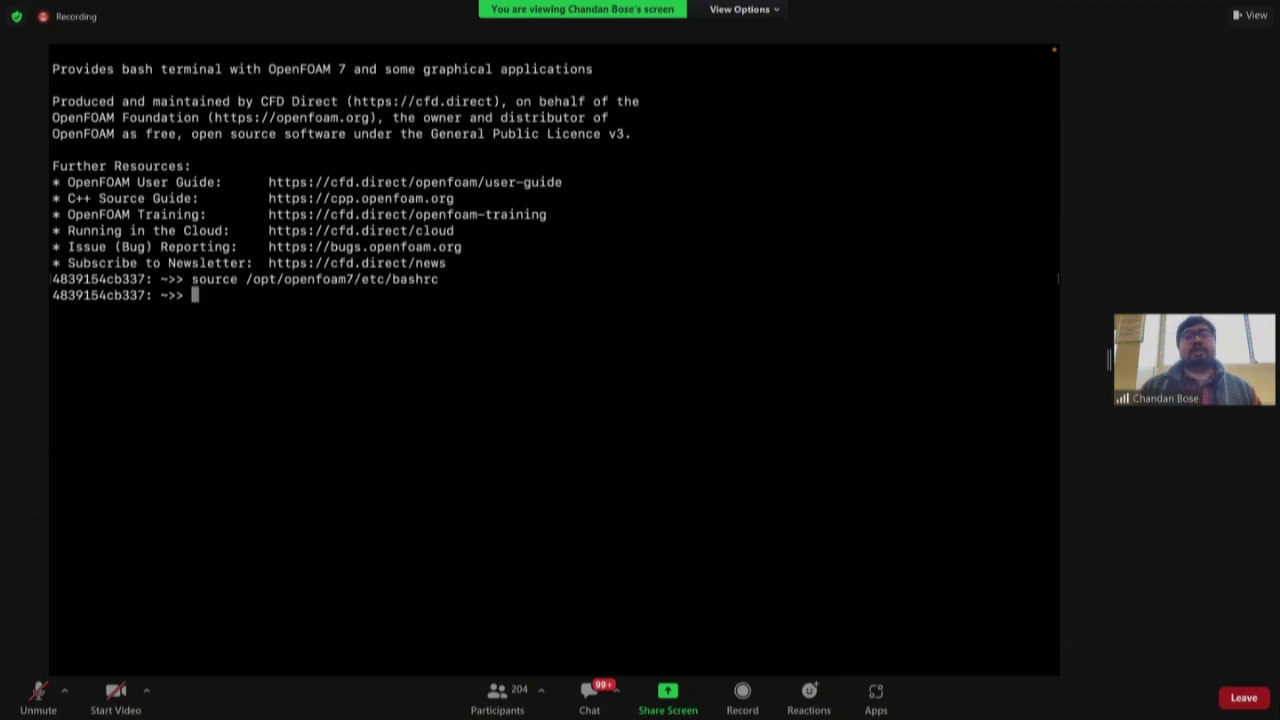
Run the foam alias from command history to enter the openfoam7 directory
key(Up)
key(ctrl+w)
key(ctrl+w)
text(ls)
key(Up)
key(Up)
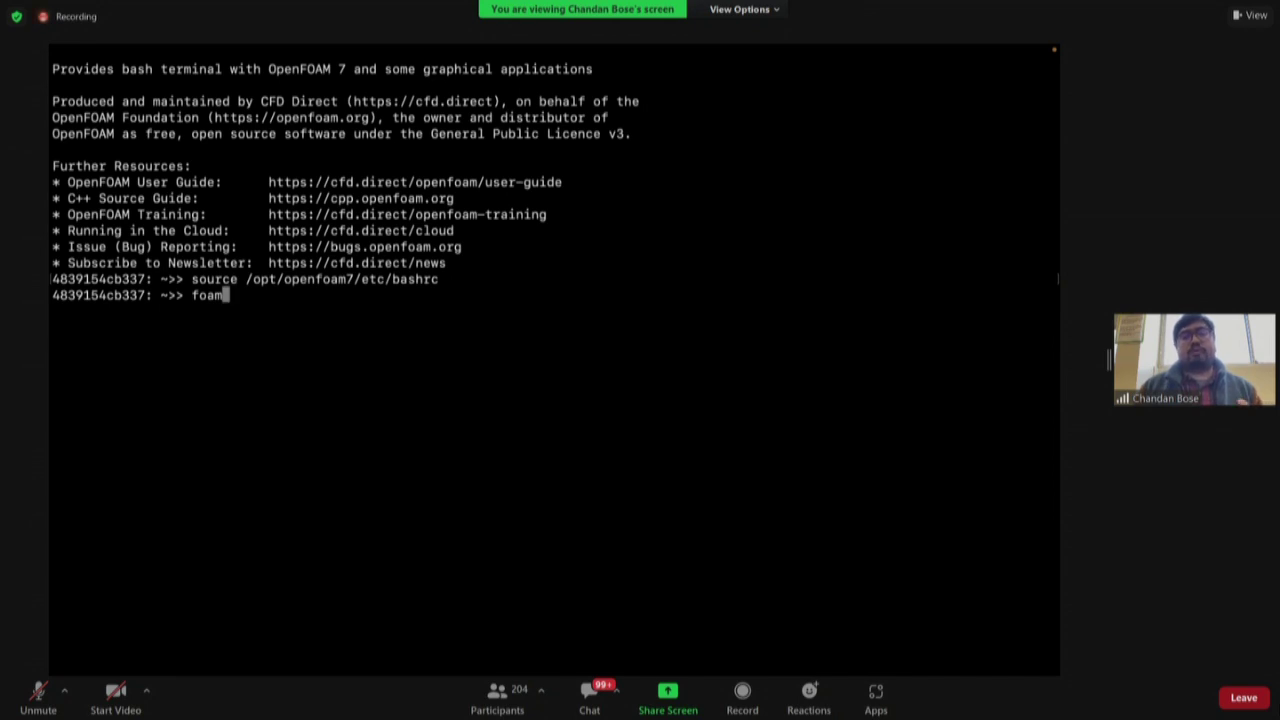
key(Return)
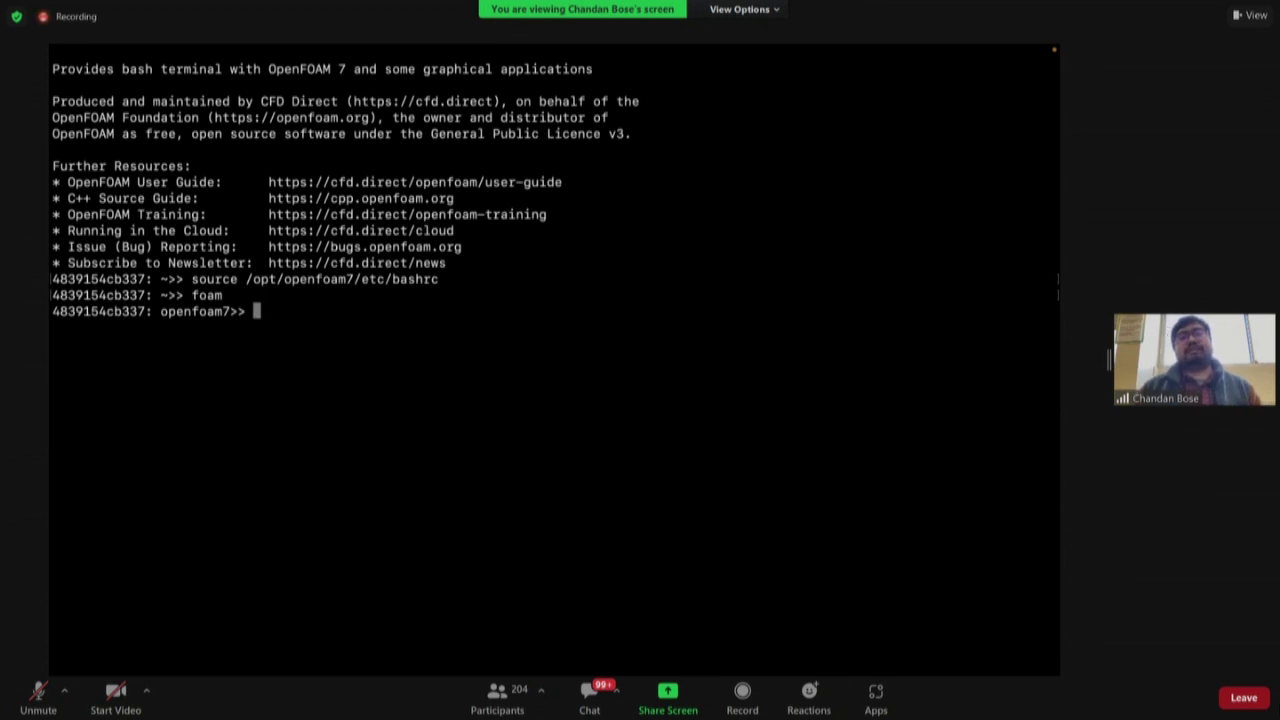
Check with pwd that the directory is /opt/openfoam7, then cd into $WM_PROJECT_DIR
text(pwd)
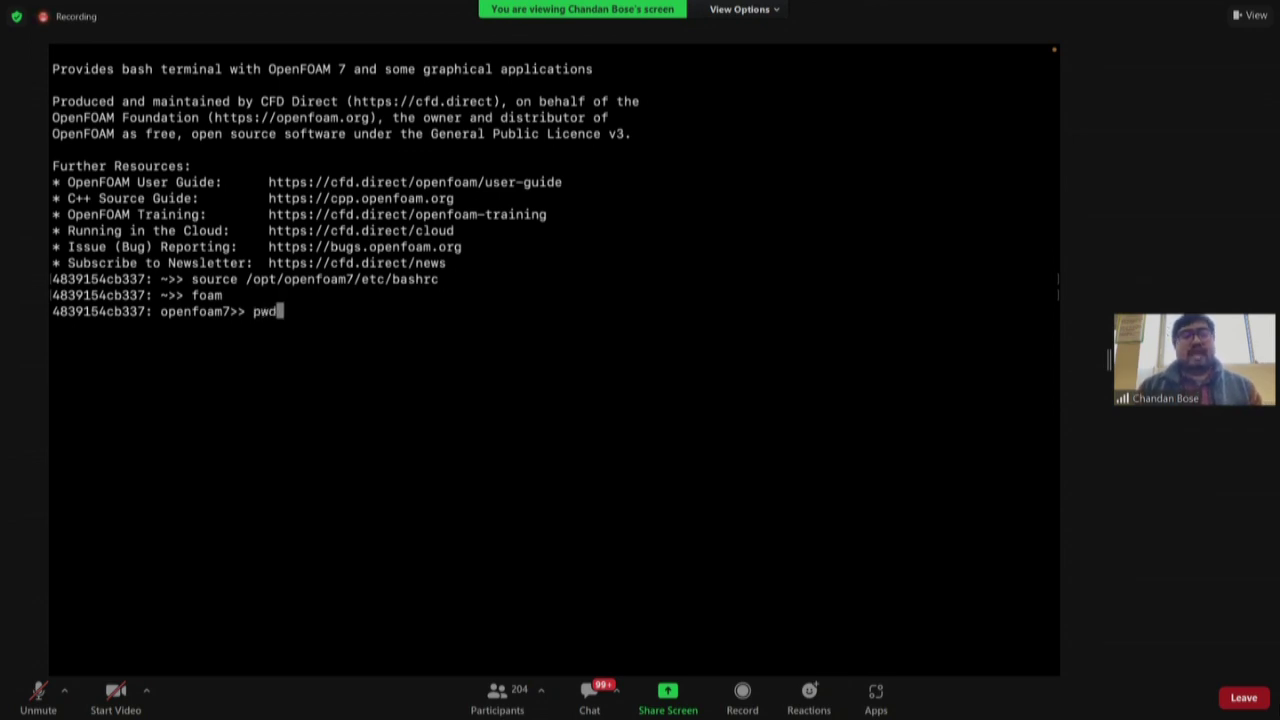
key(Return)
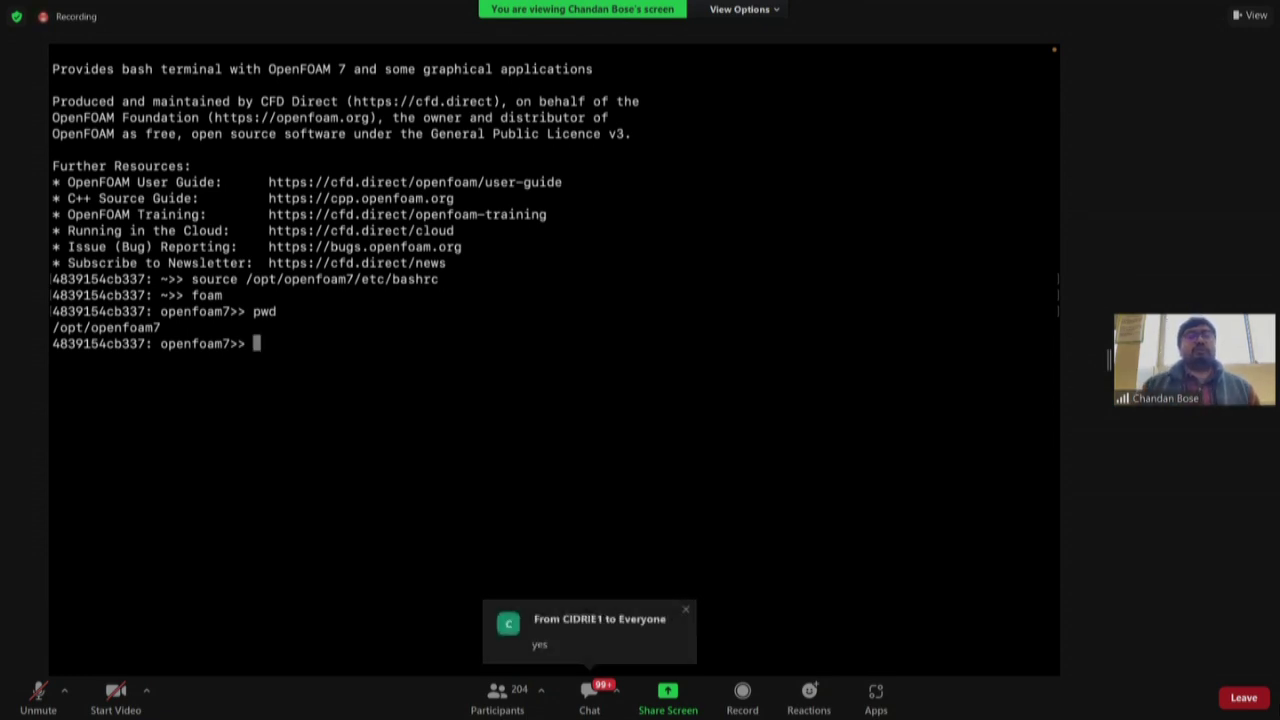
text(cd )
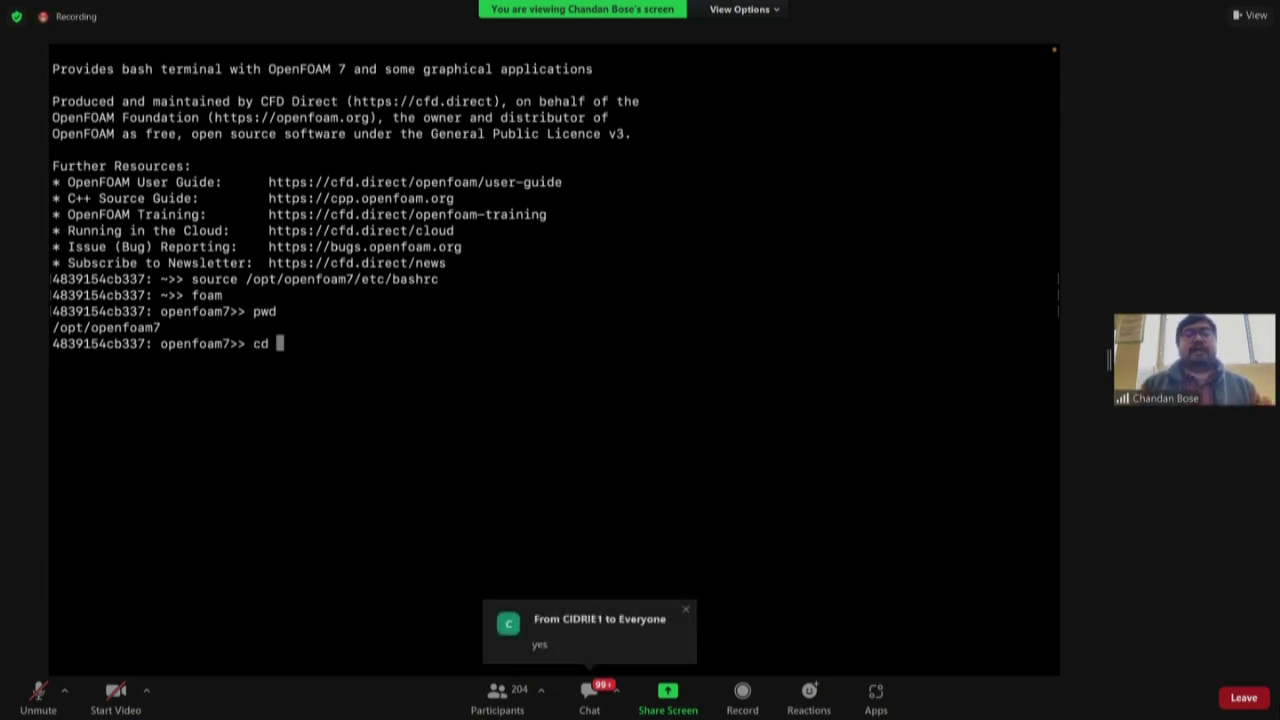
text($)
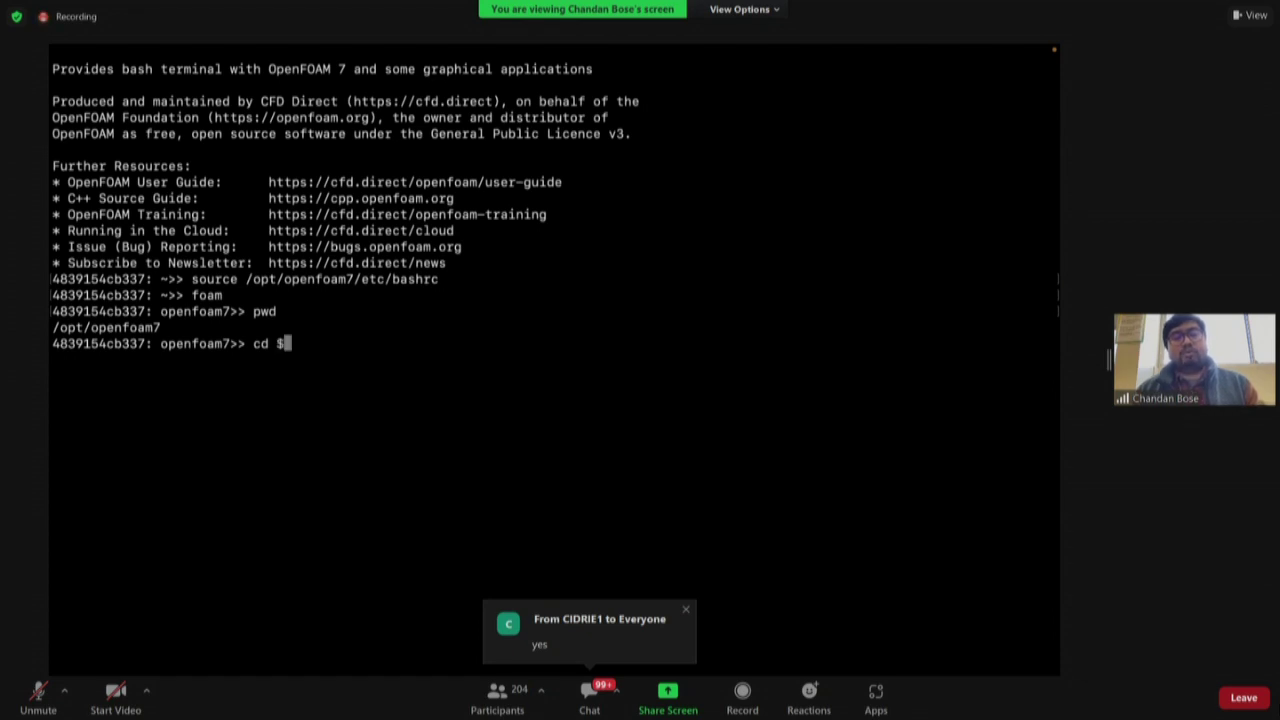
text(WM)
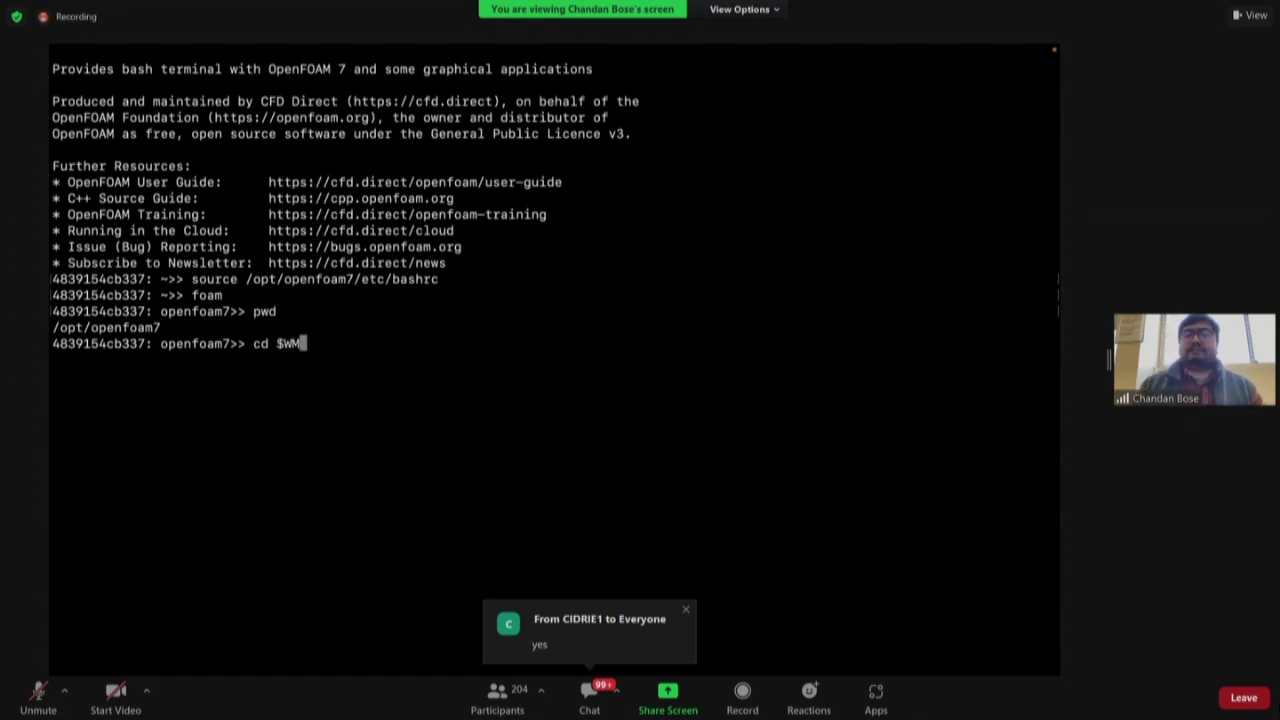
text(_P)
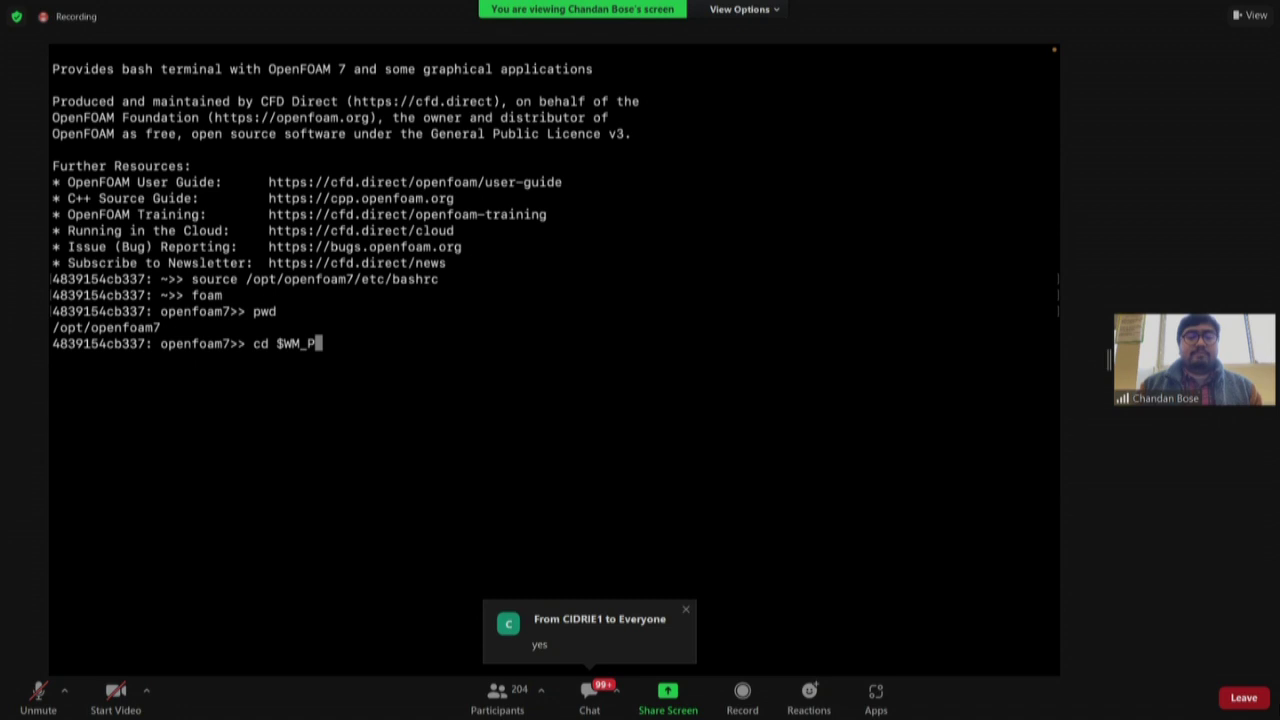
text(R)
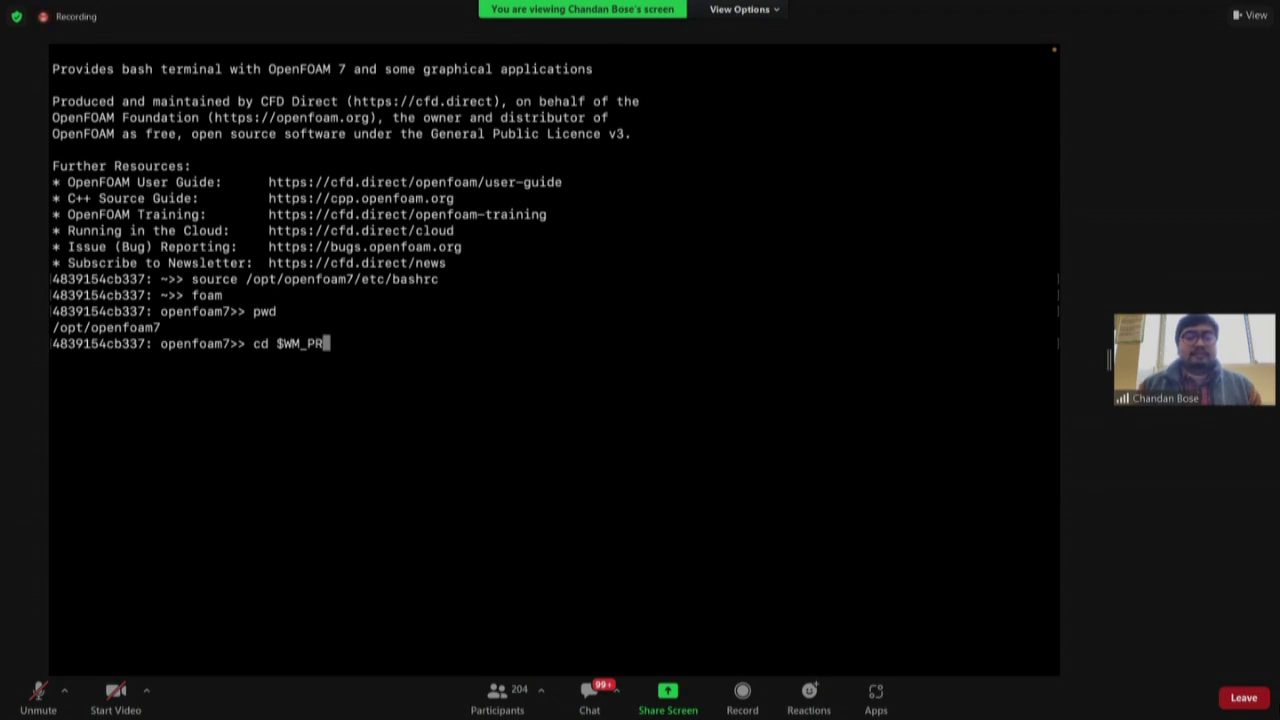
text(OJECT_DIR)
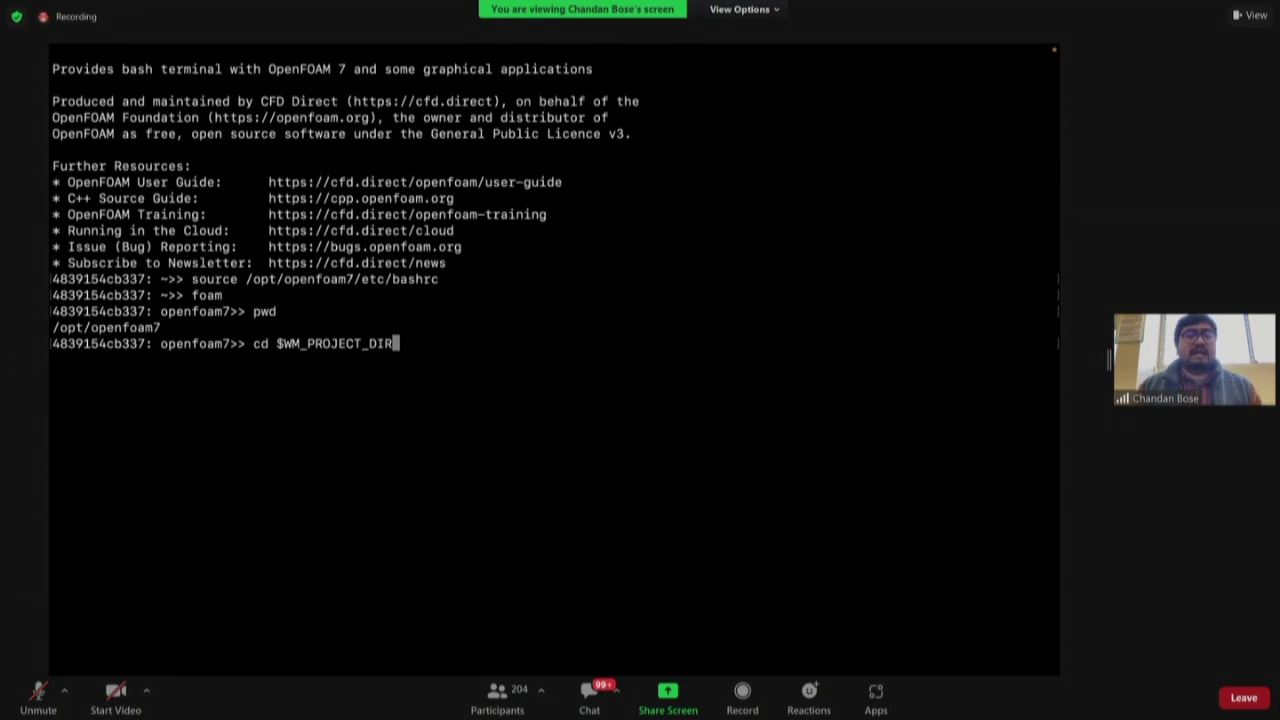
key(Return)
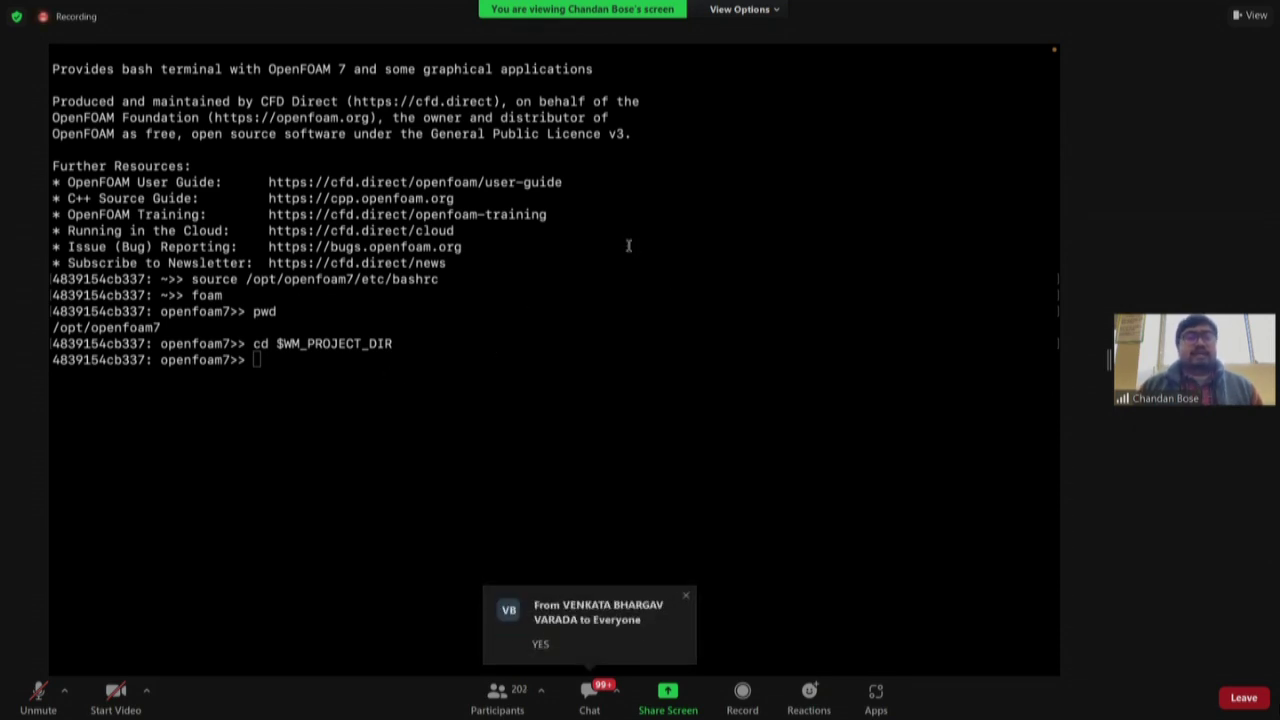
text(ls)
key(Return)
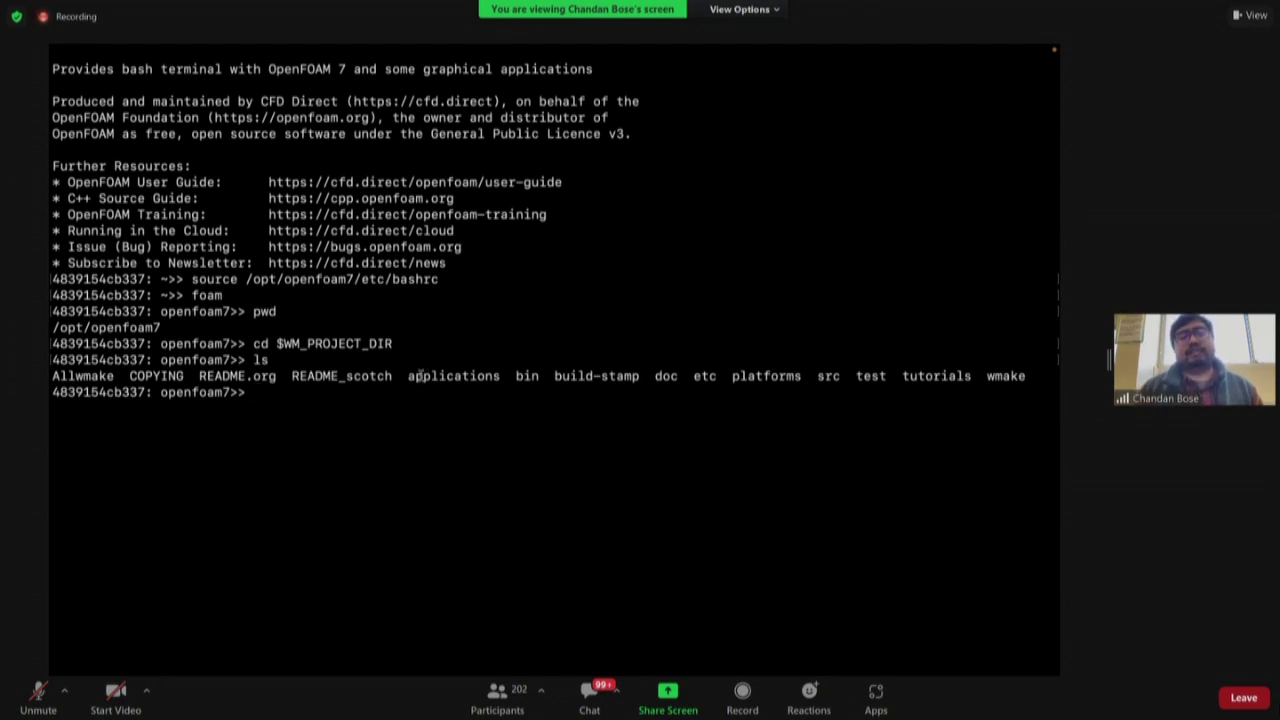
drag(409, 376, 502, 380)
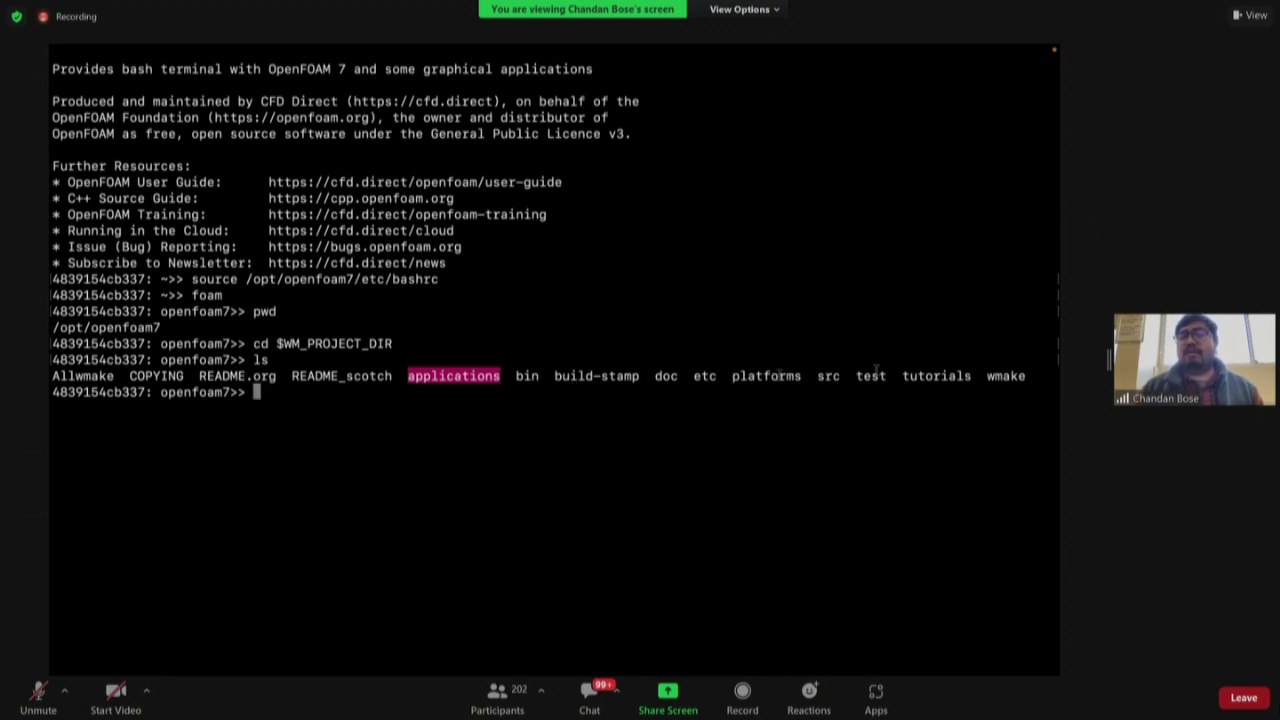
double_click(828, 375)
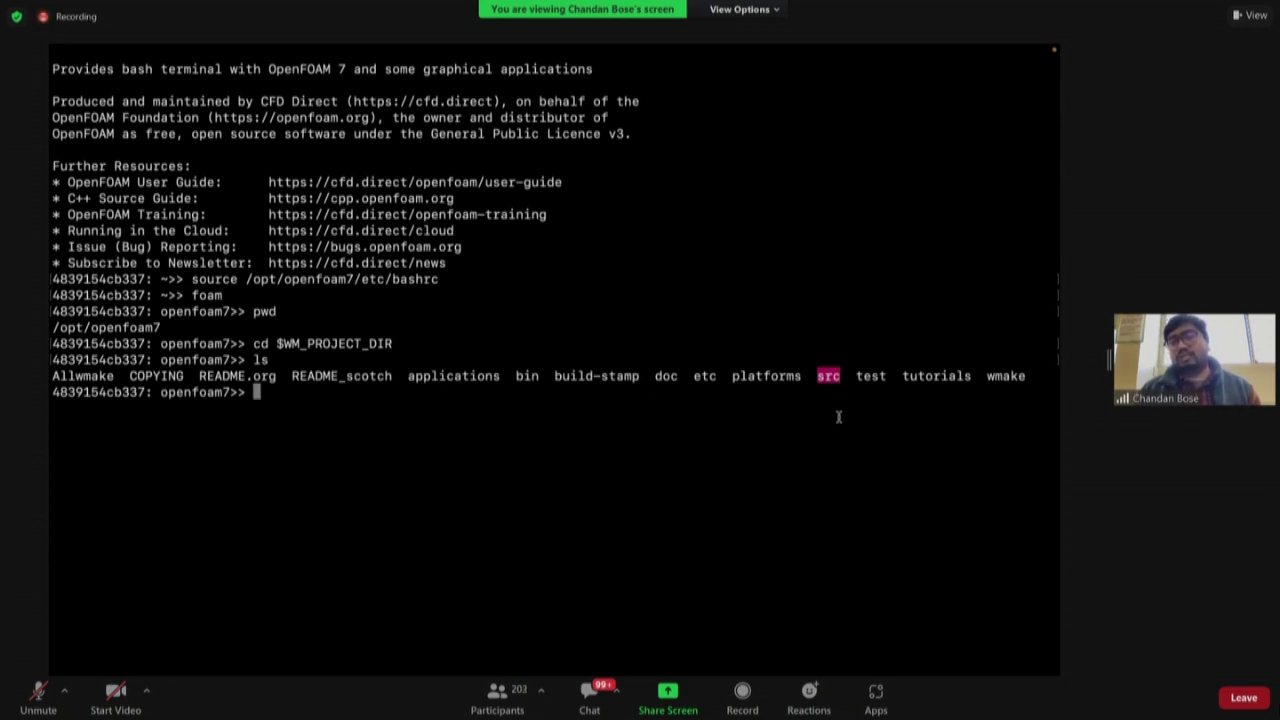
drag(910, 376, 966, 378)
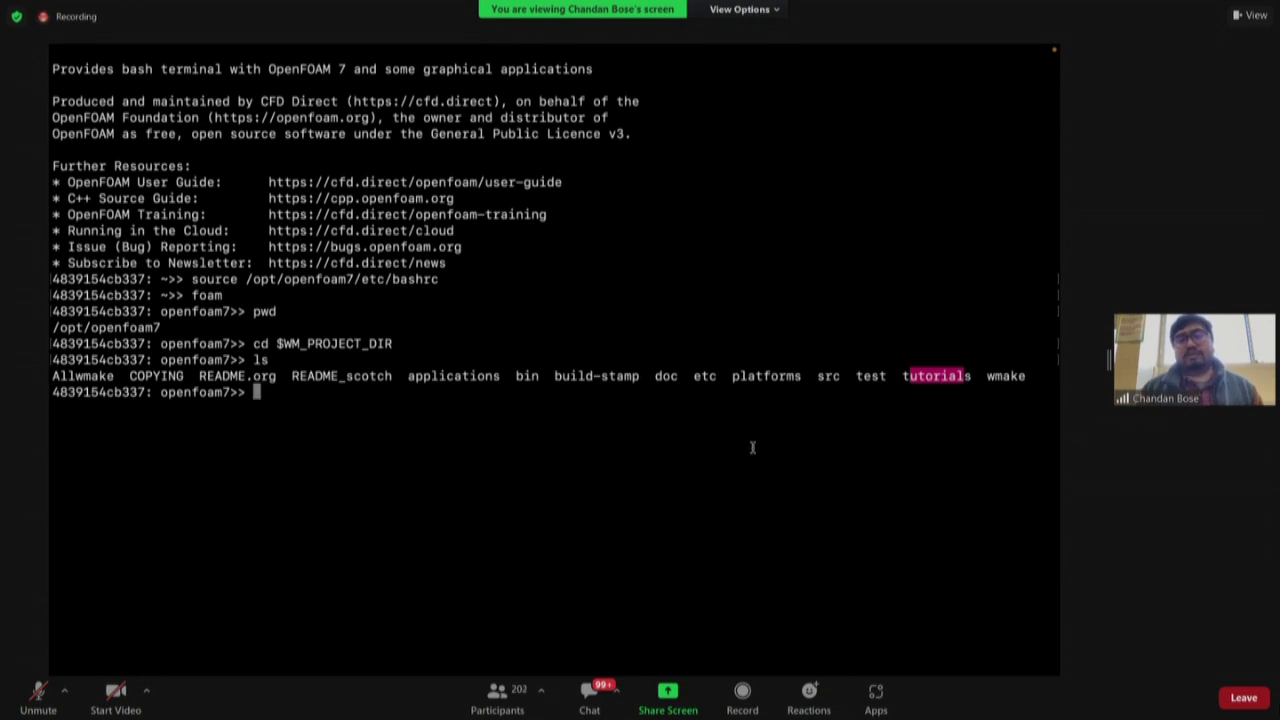
click(660, 431)
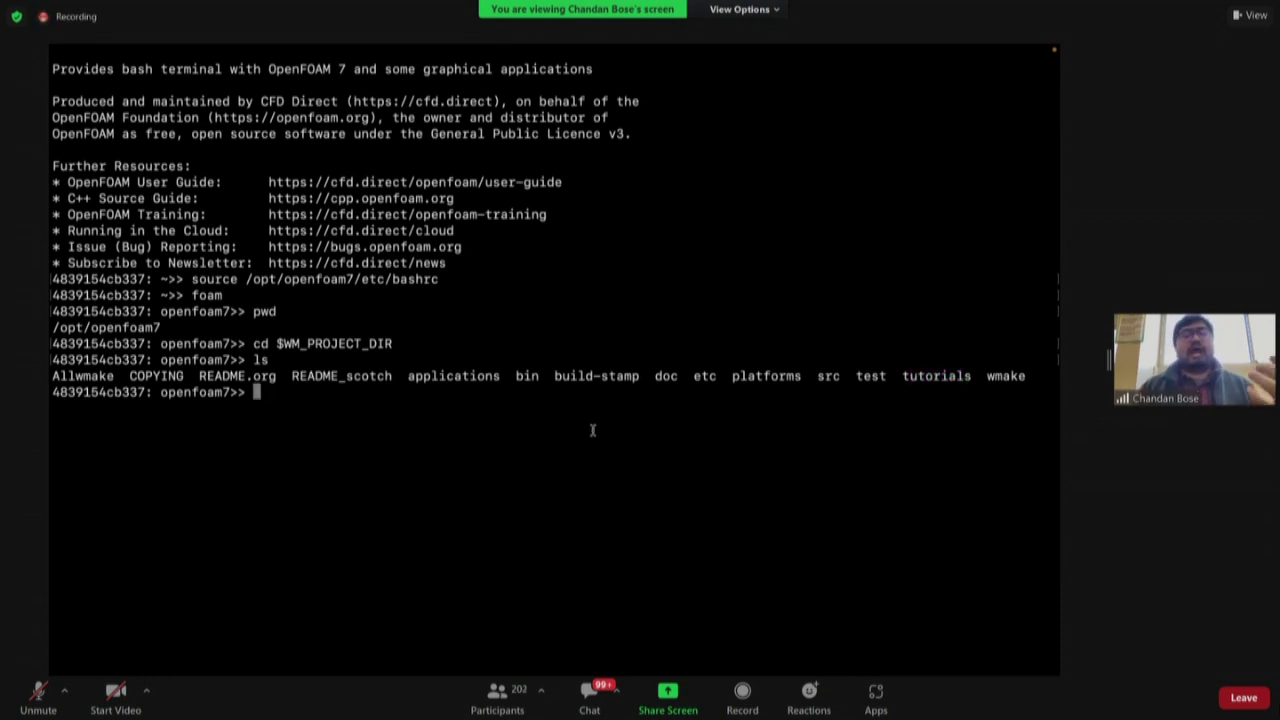
triple_click(354, 336)
drag(393, 343, 291, 343)
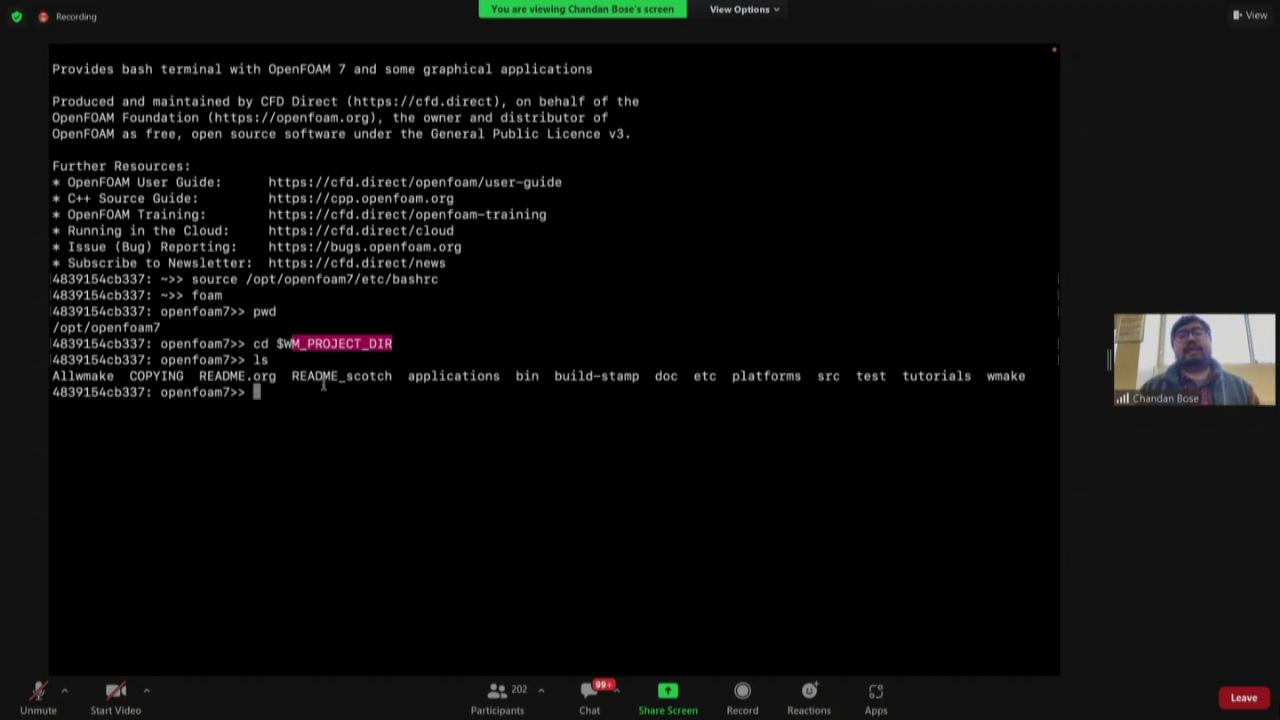
click(323, 385)
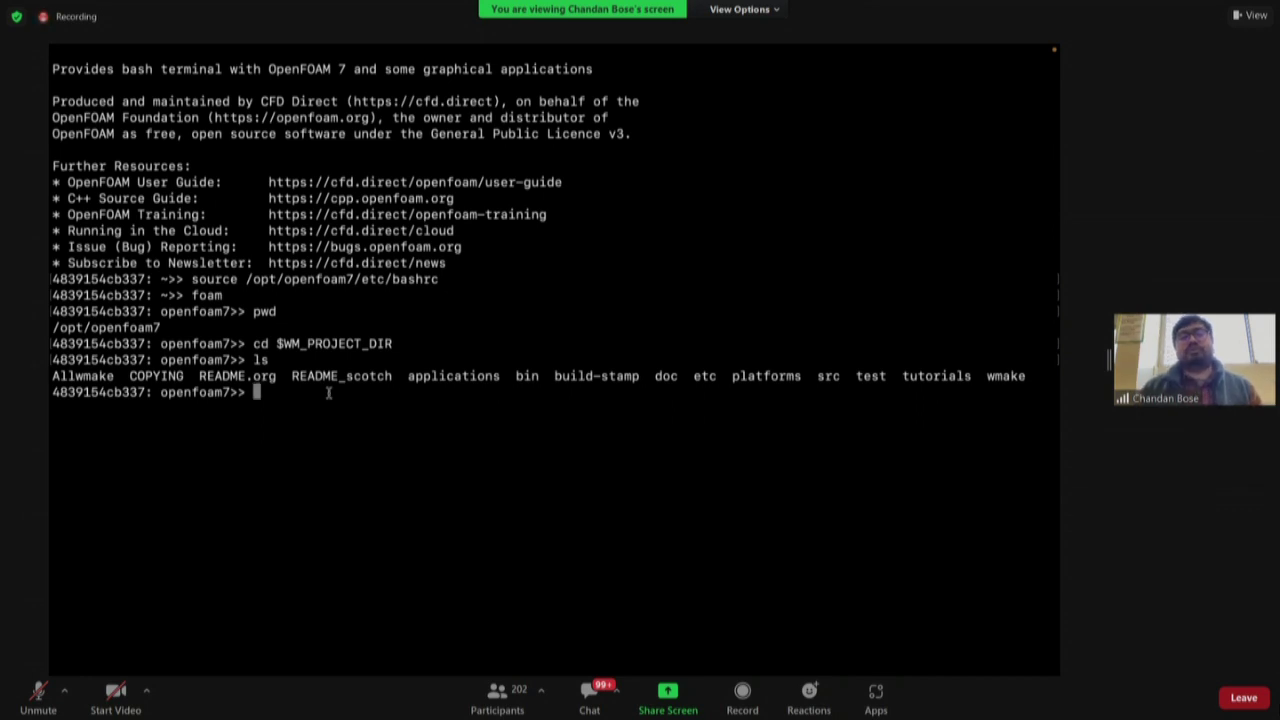
text(cd $F)
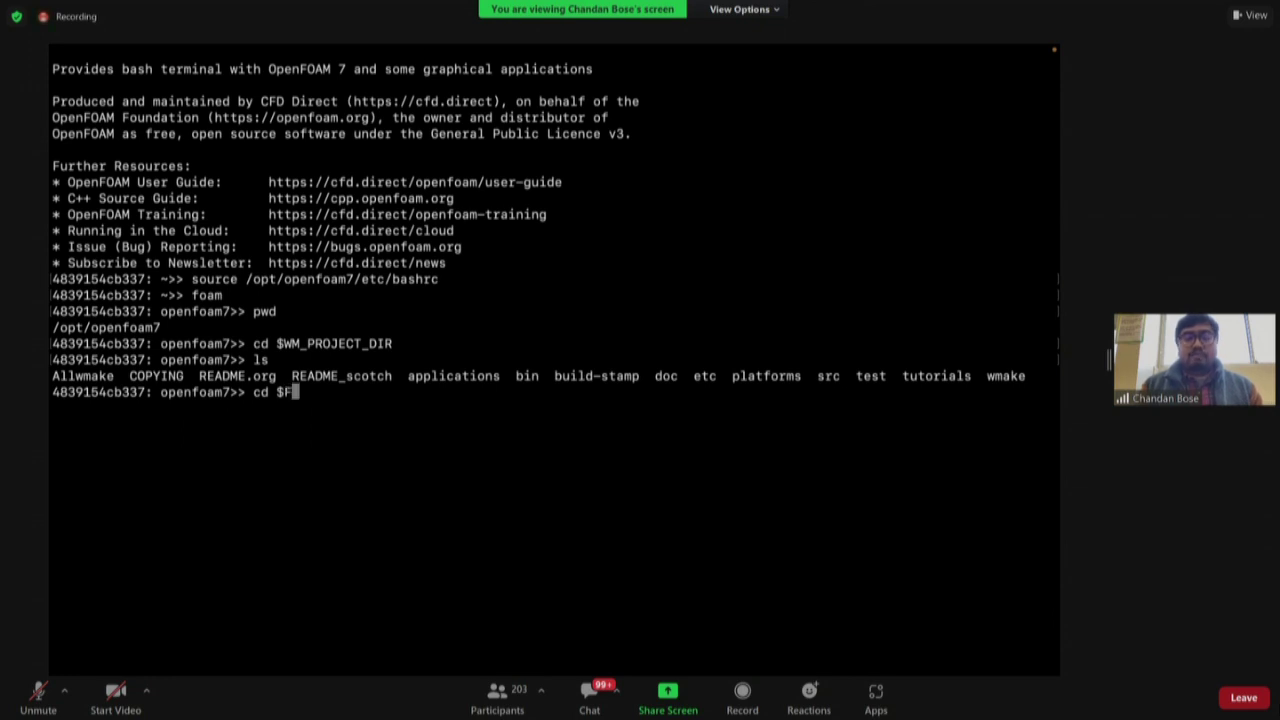
text(OAM_)
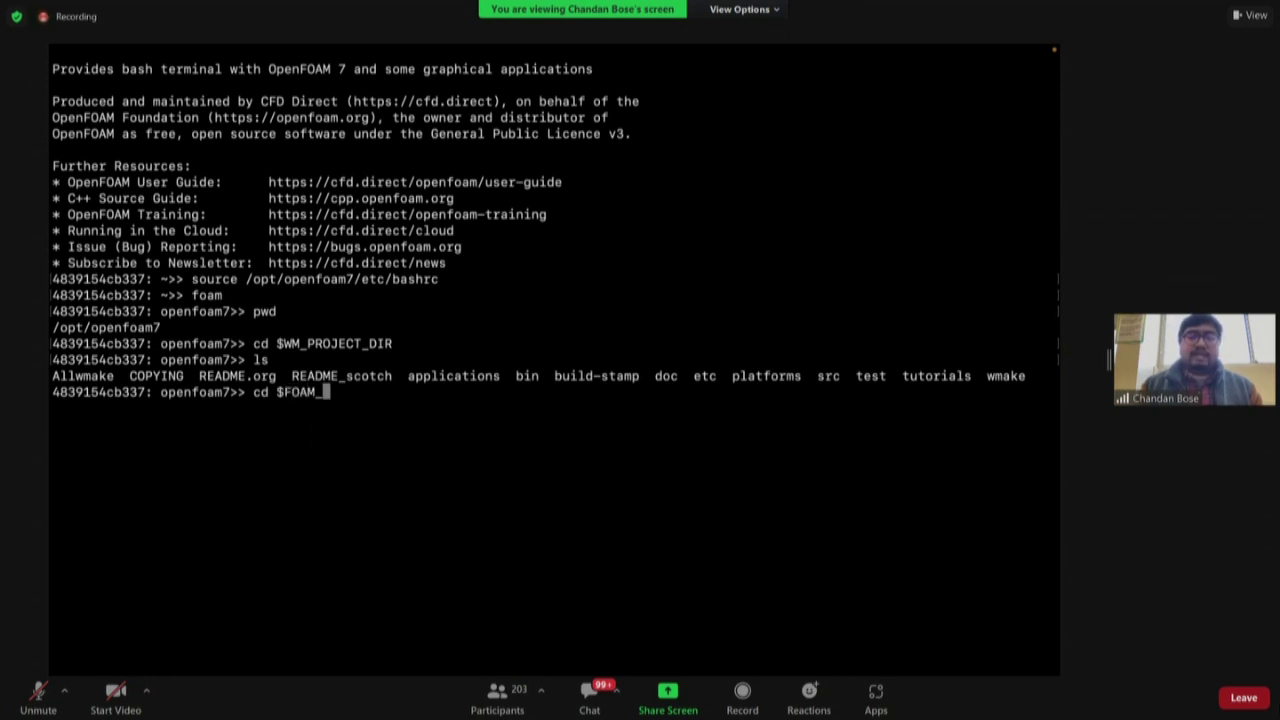
text(RUN)
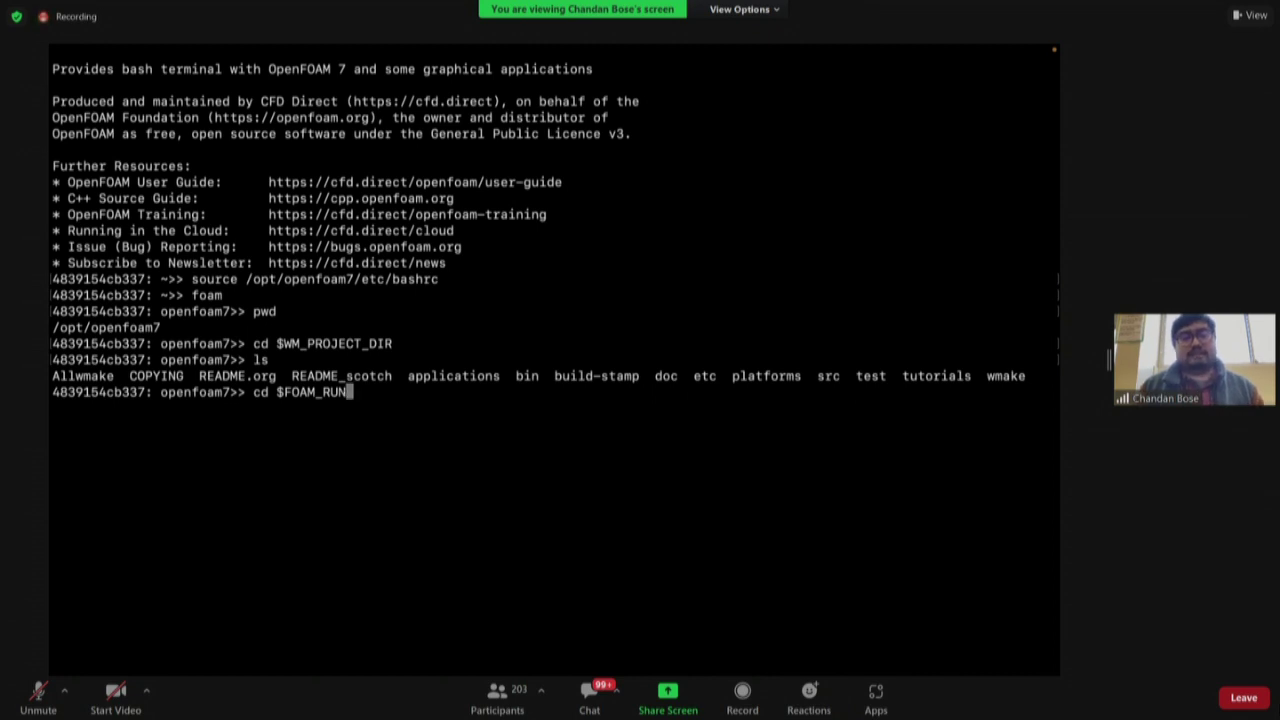
Try cd $FOAM_RUN, which fails as the directory doesn't exist, then clear the screen with reset
key(Return)
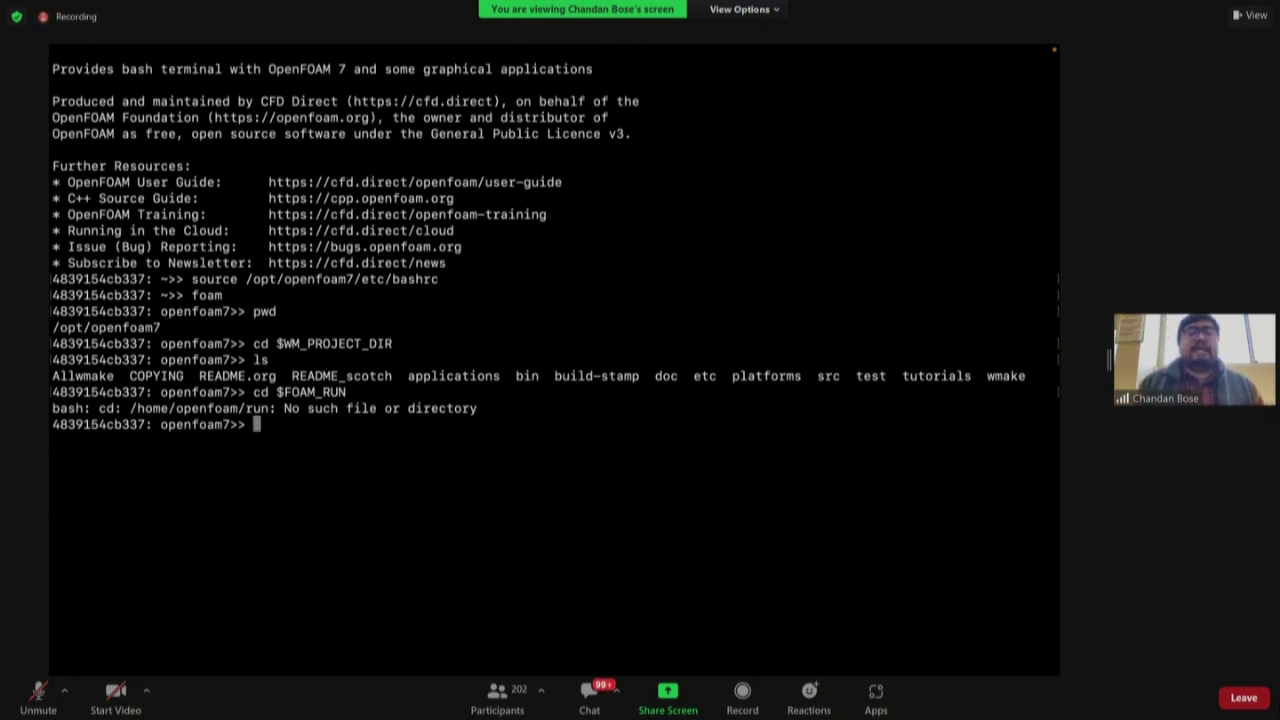
key(Up)
Recall 'env | grep ^FOAM_' from command history without running it
key(Up)
key(Up)
key(Up)
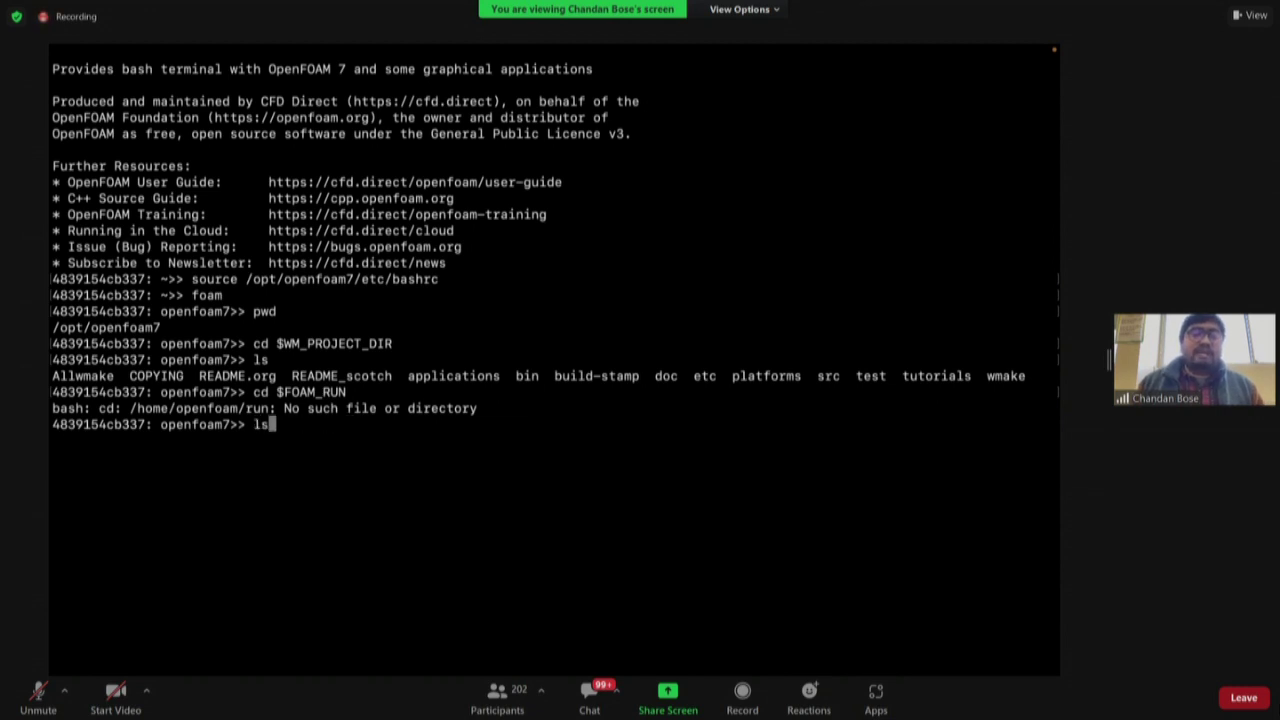
key(Down)
key(Down)
key(Down)
key(Down)
text(reset)
key(Return)
key(Up)
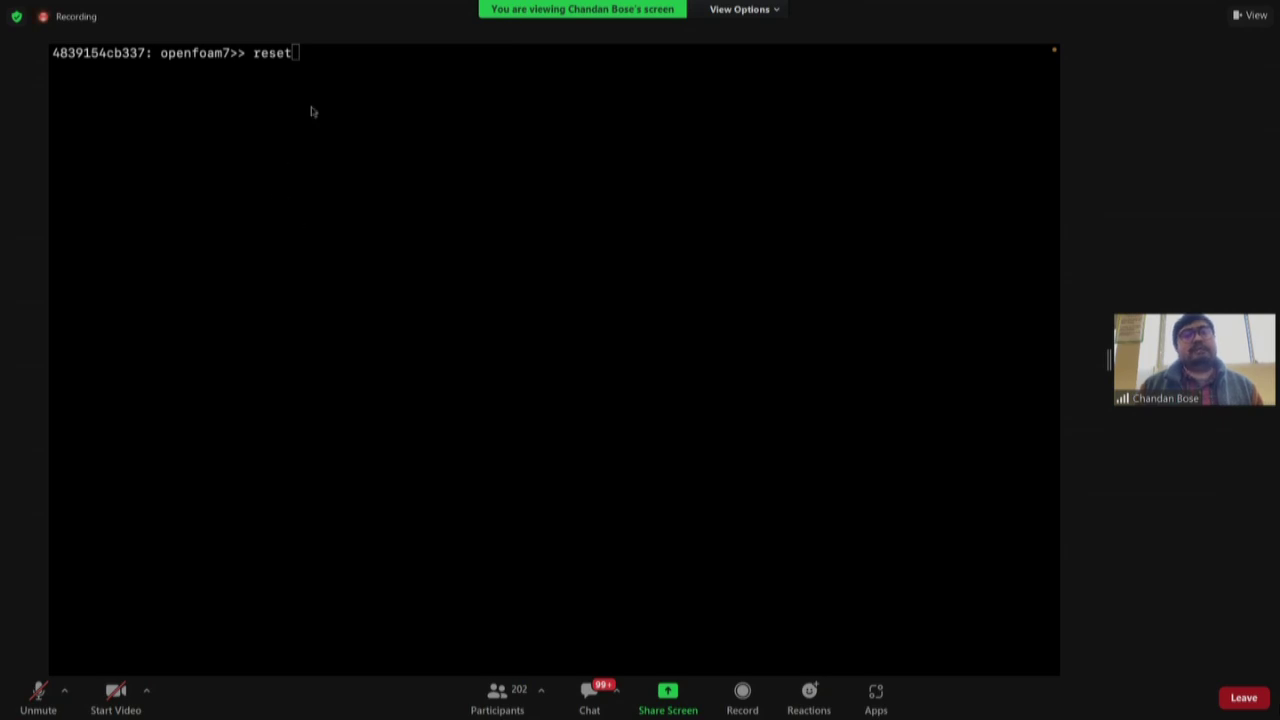
click(311, 72)
key(Up)
key(Up)
key(Up)
key(Up)
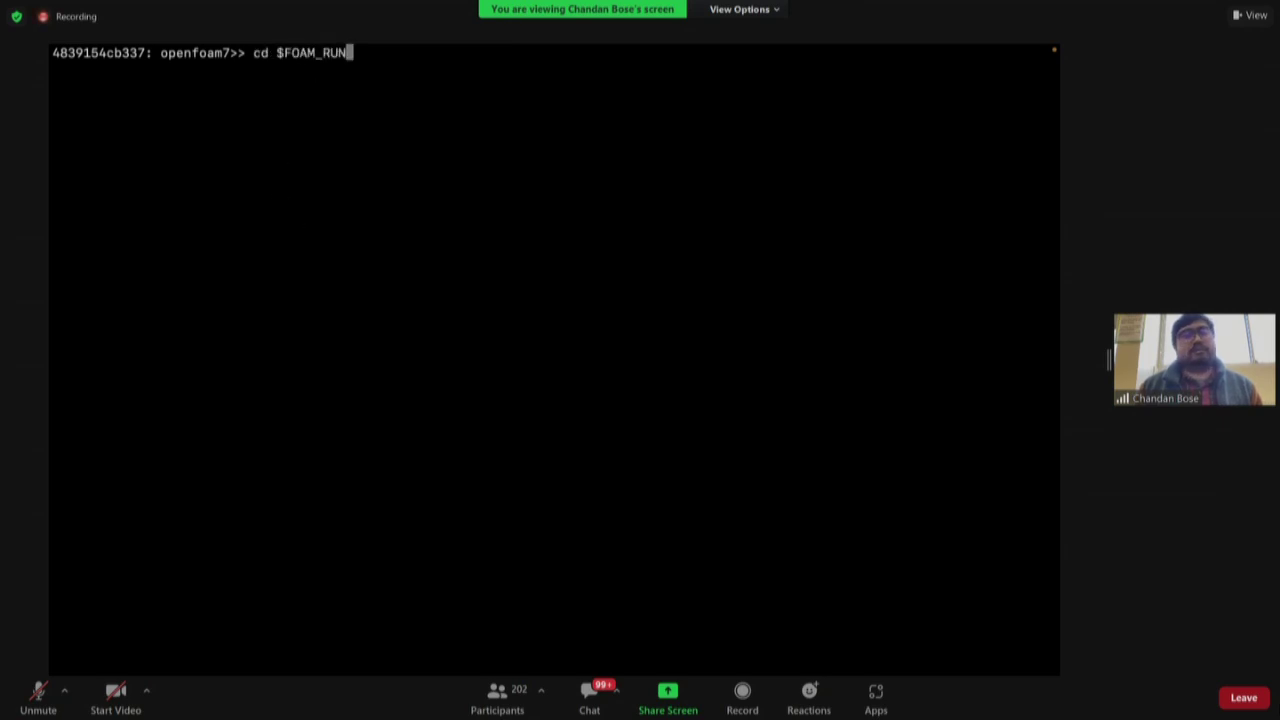
key(Up)
key(Up)
key(Up)
key(Up)
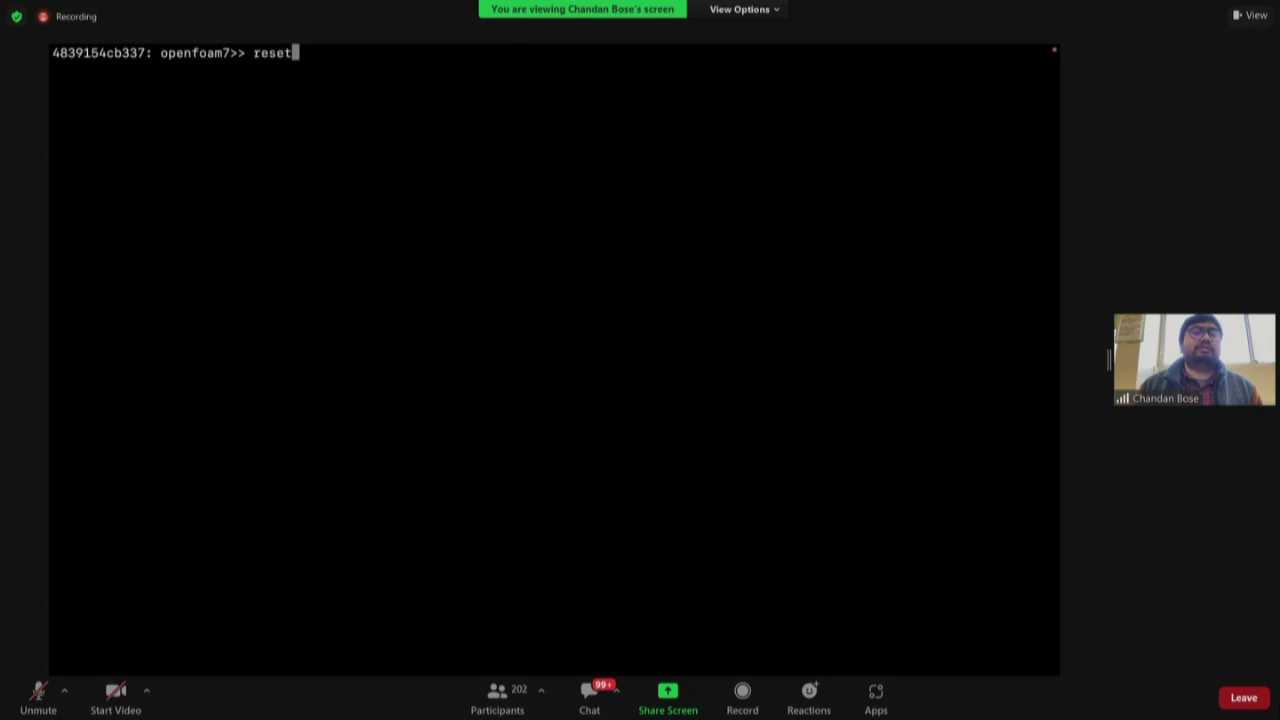
key(Up)
key(Up)
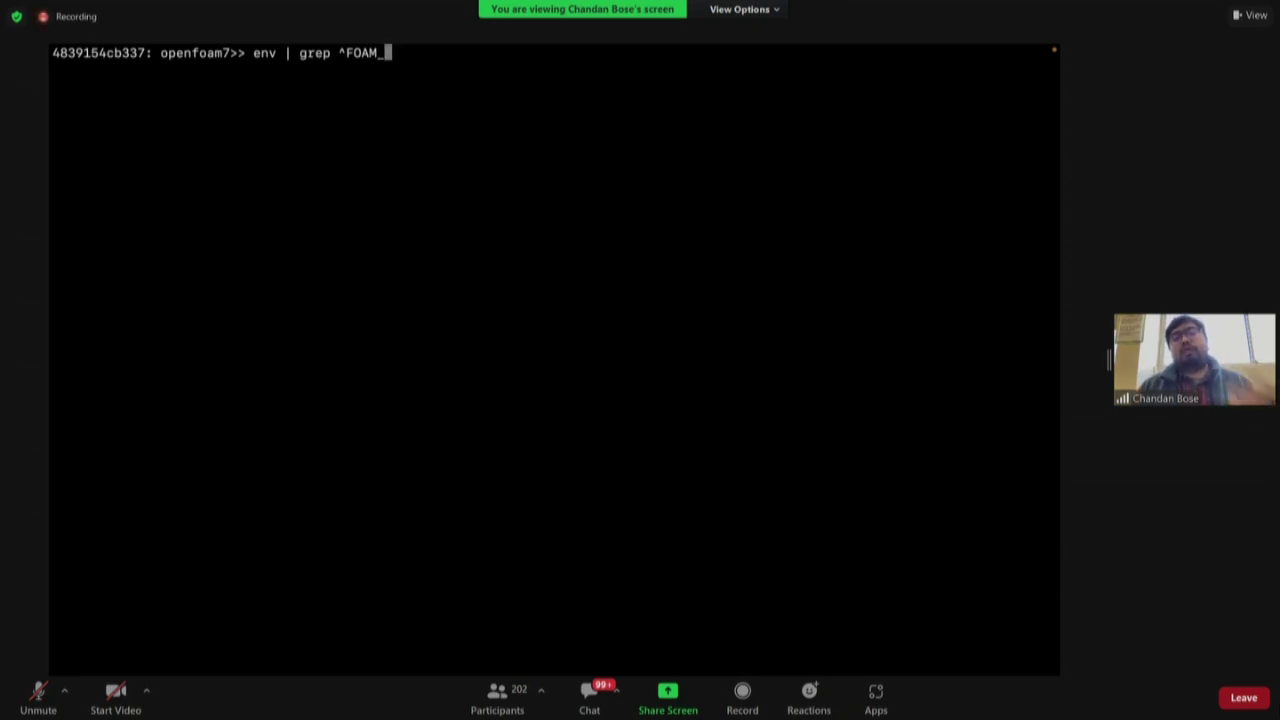
List all FOAM_ environment variables, then clear the terminal with reset
key(Return)
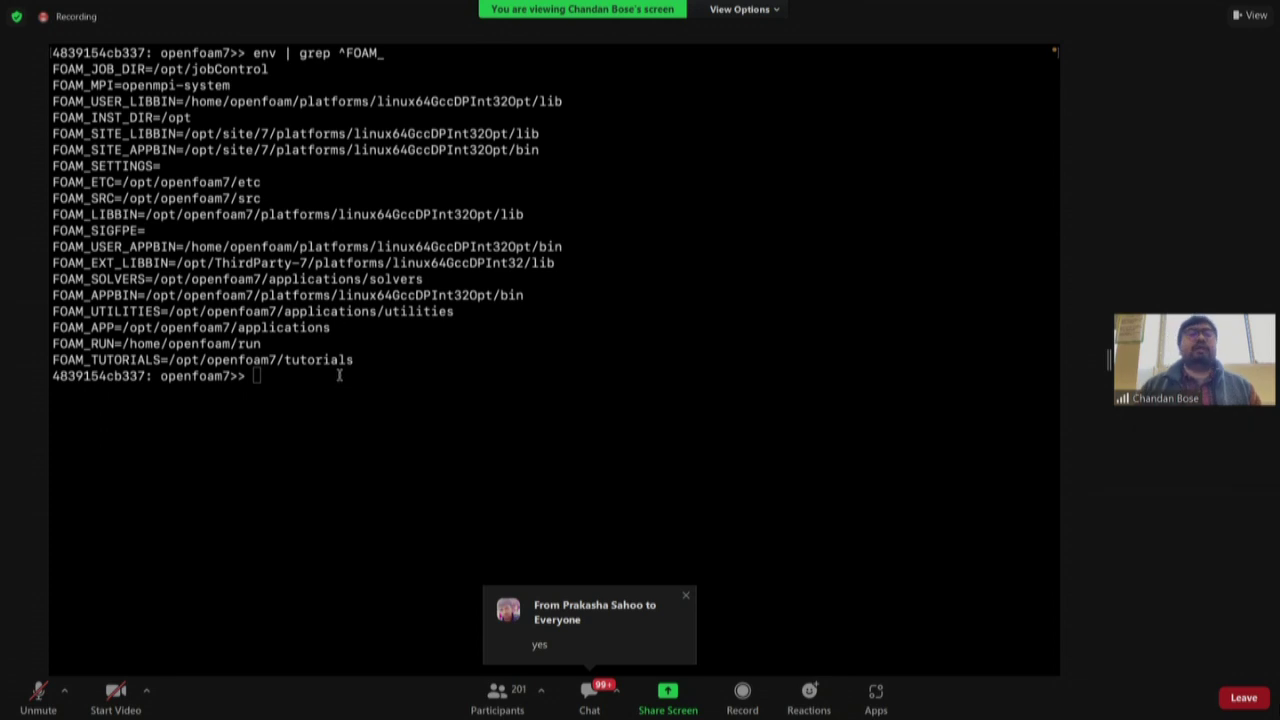
text(rese)
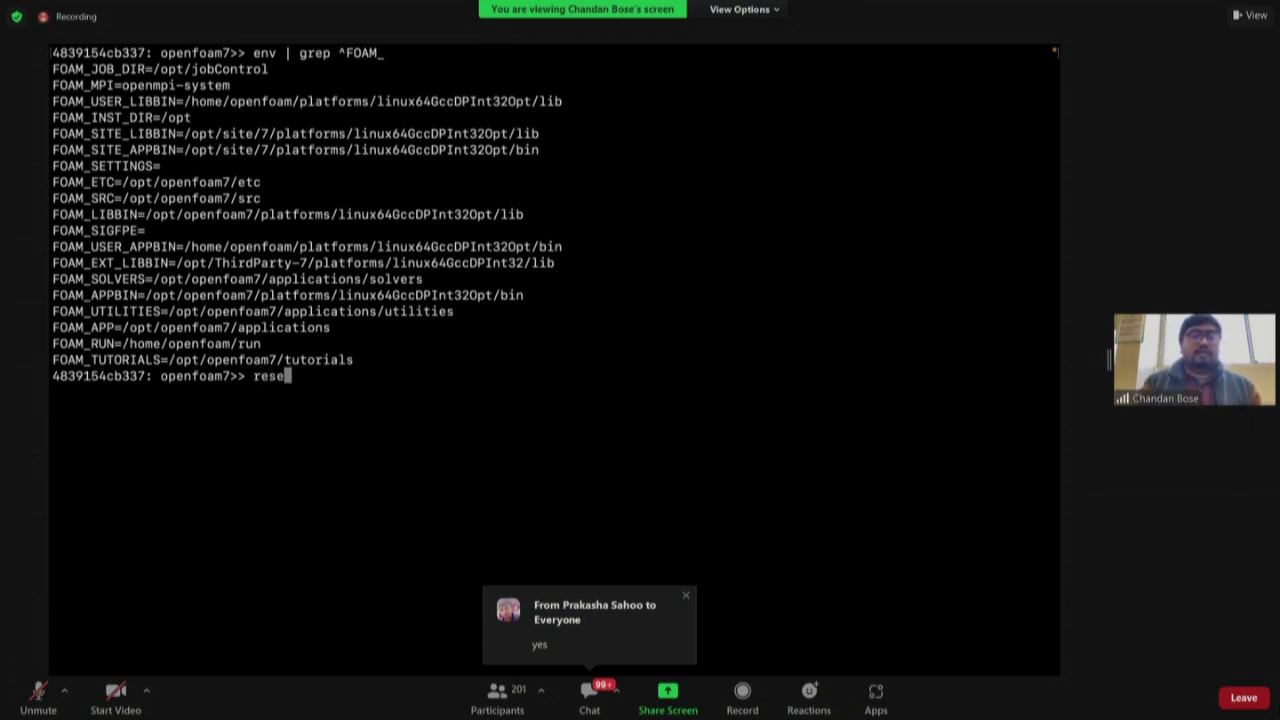
text(t)
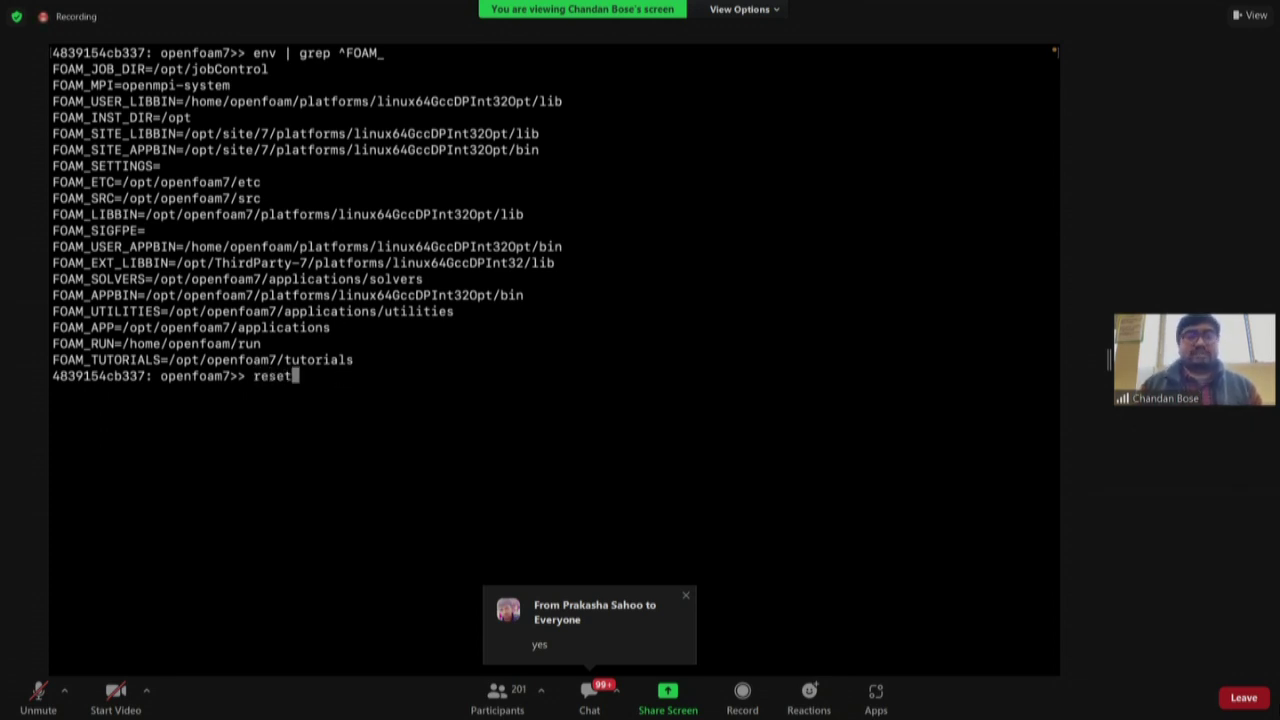
key(Return)
Switch to PowerPoint and play the slideshow from the Case Structure slide
mouse_move(566, 666)
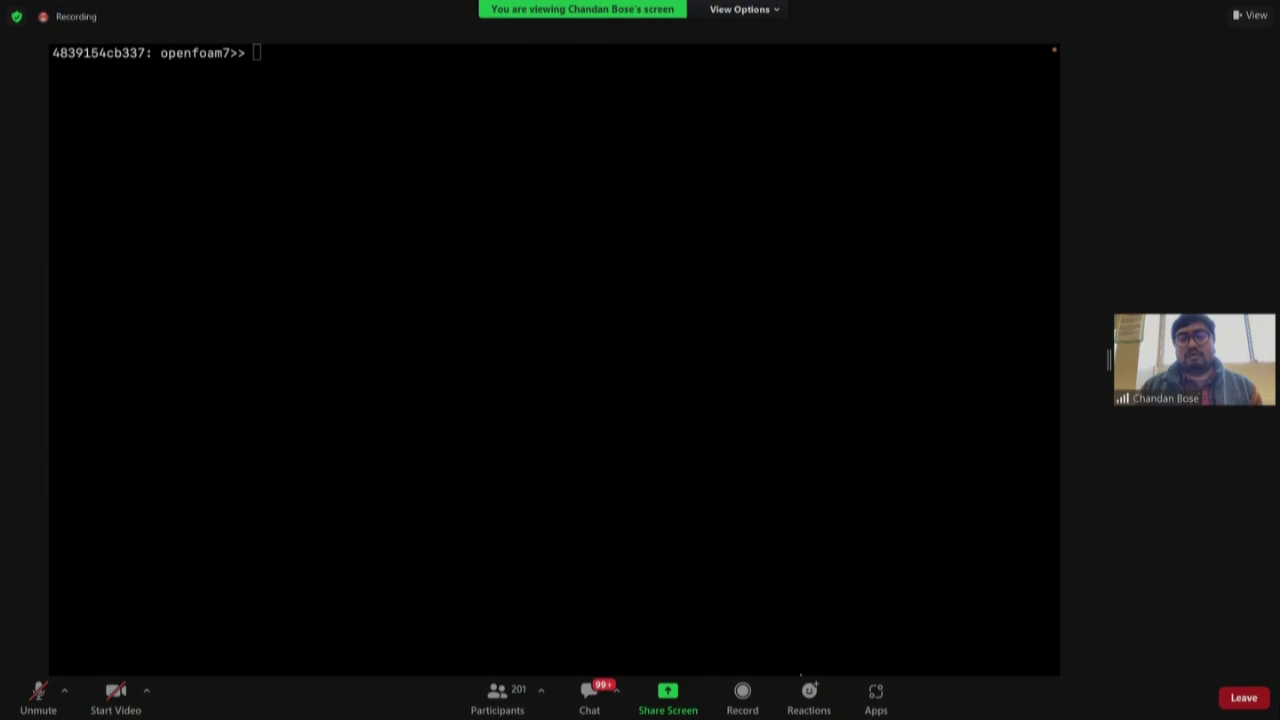
click(758, 656)
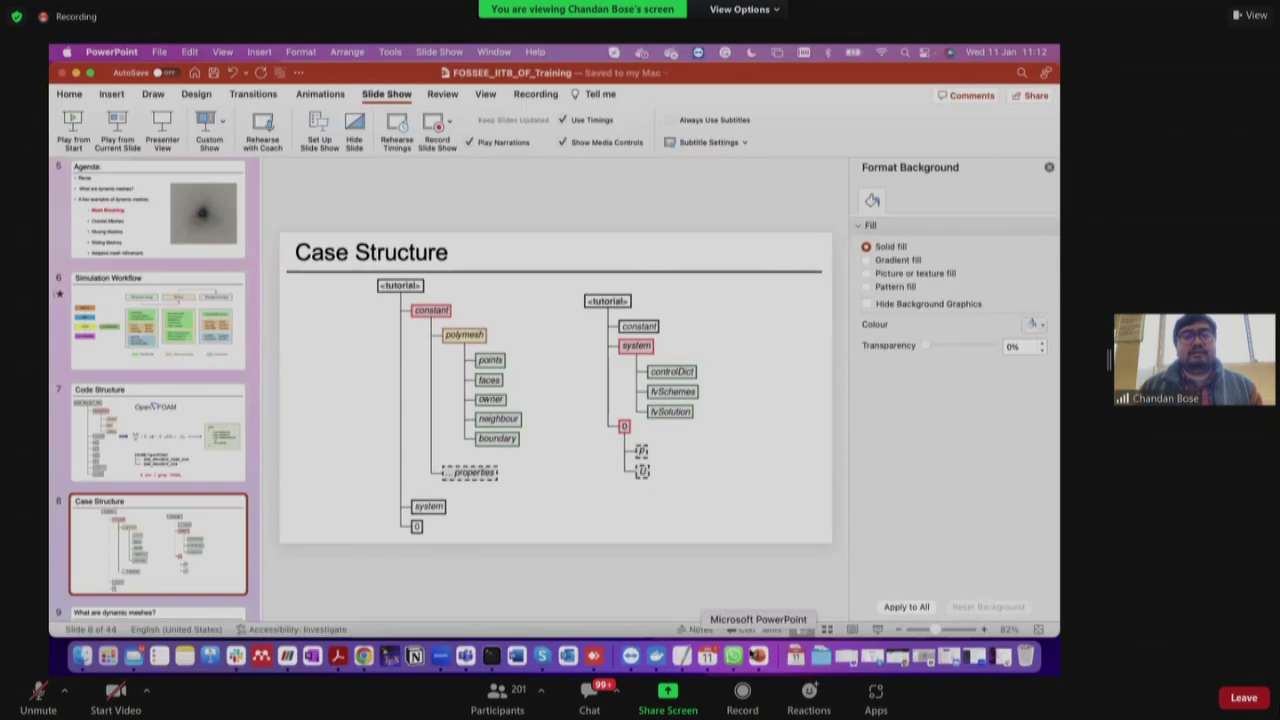
click(118, 137)
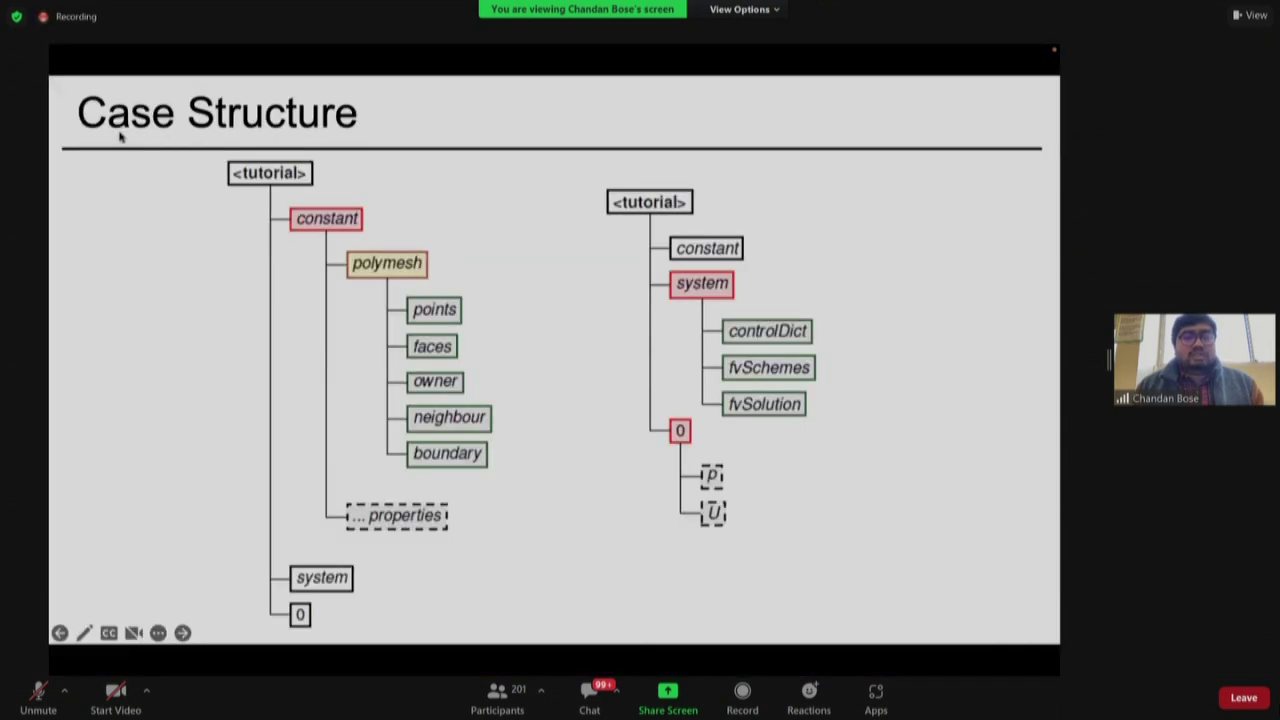
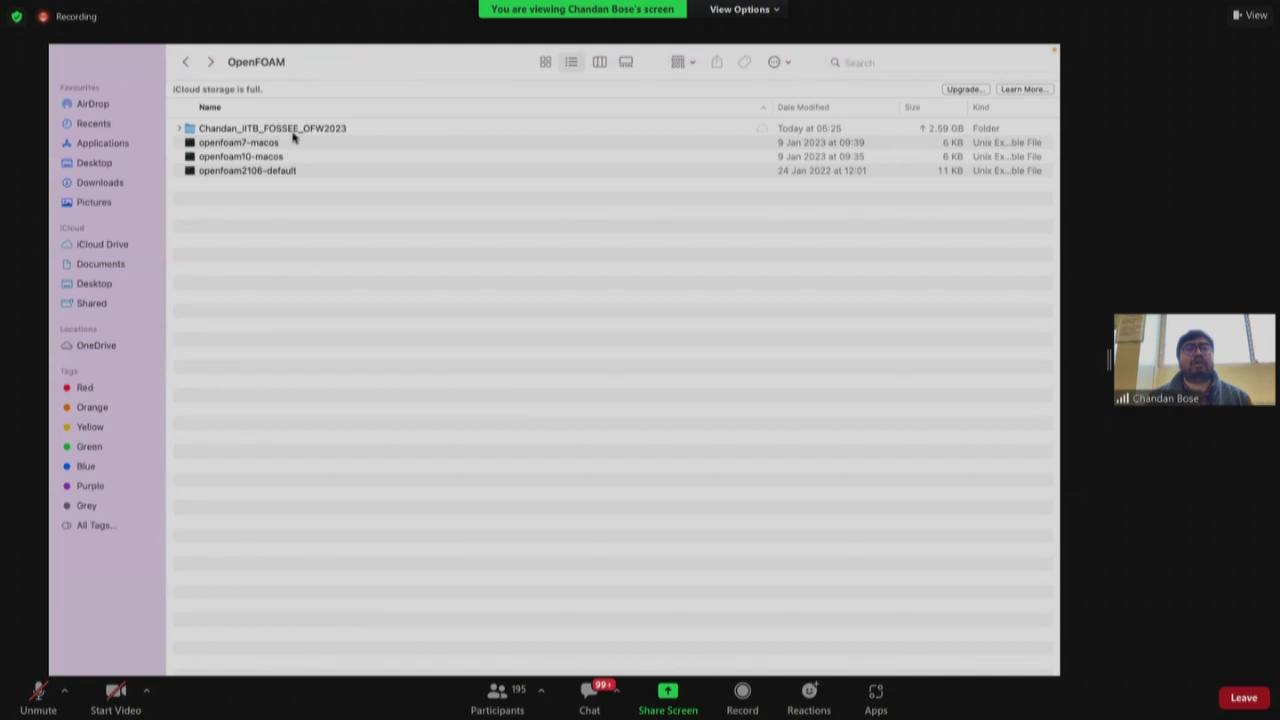
Browse into dynamicMesh_CaseTemplate_OF7's Templates folder, then return to PowerPoint's slide 17, 'Mesh Morphing'
double_click(295, 129)
double_click(295, 131)
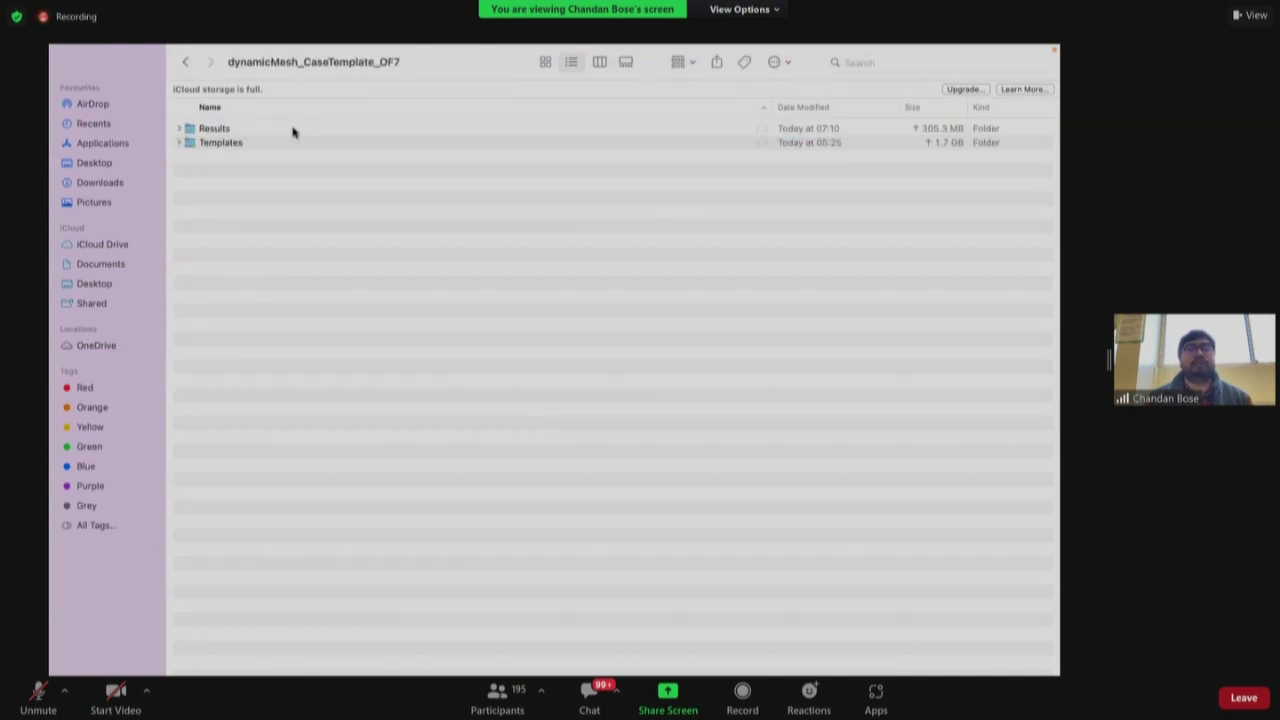
click(210, 138)
double_click(210, 138)
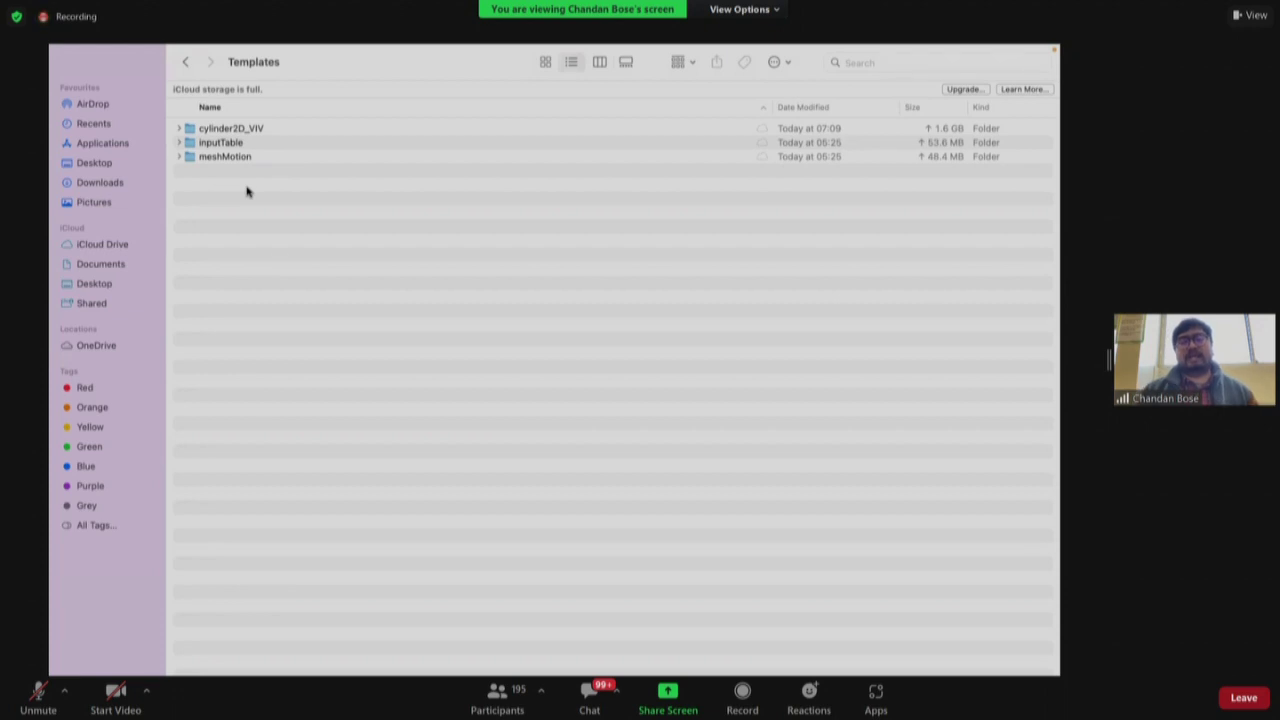
mouse_move(465, 668)
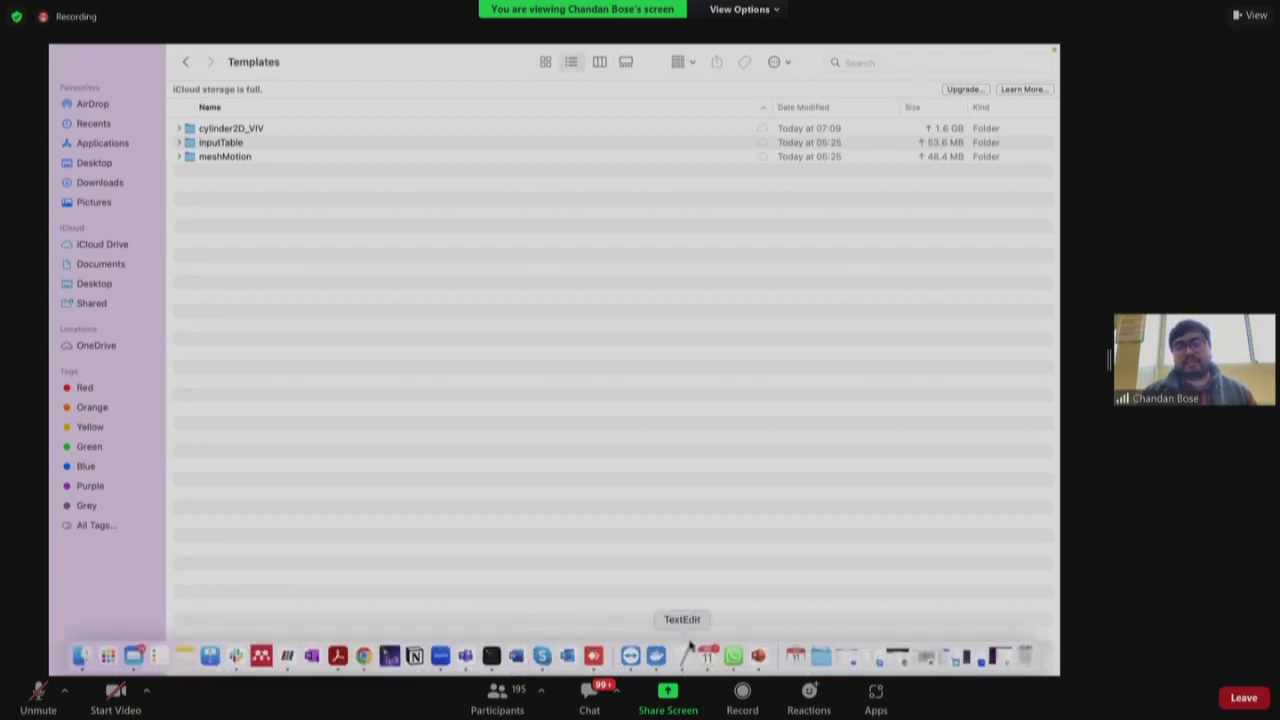
click(758, 658)
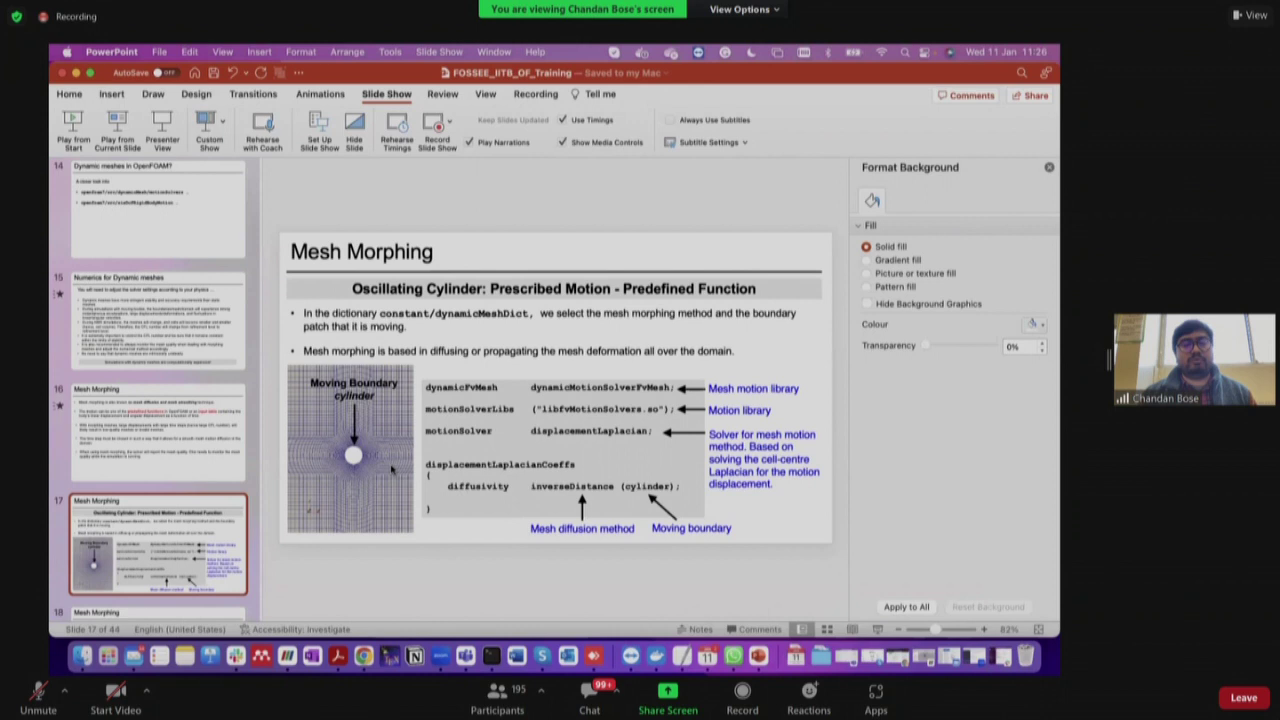
Play the slideshow from slide 17 and advance to the mesh-morphing animation slide
click(126, 139)
key(Right)
key(Right)
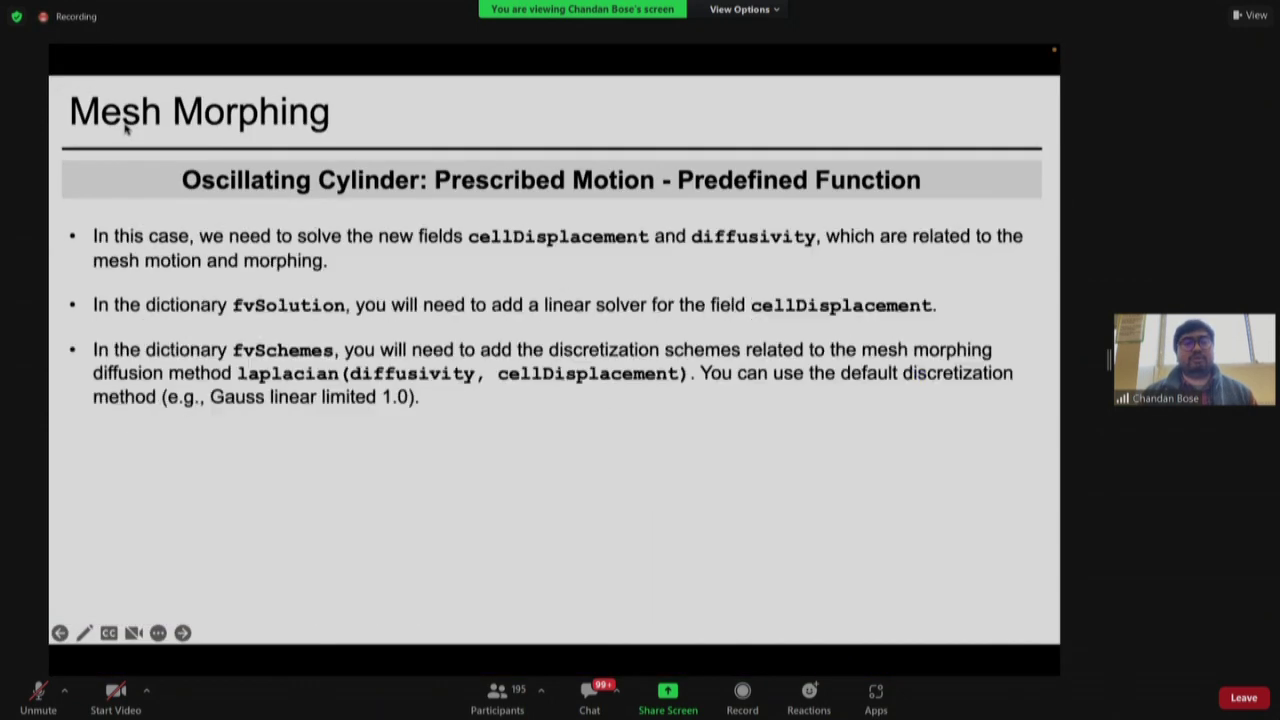
key(Right)
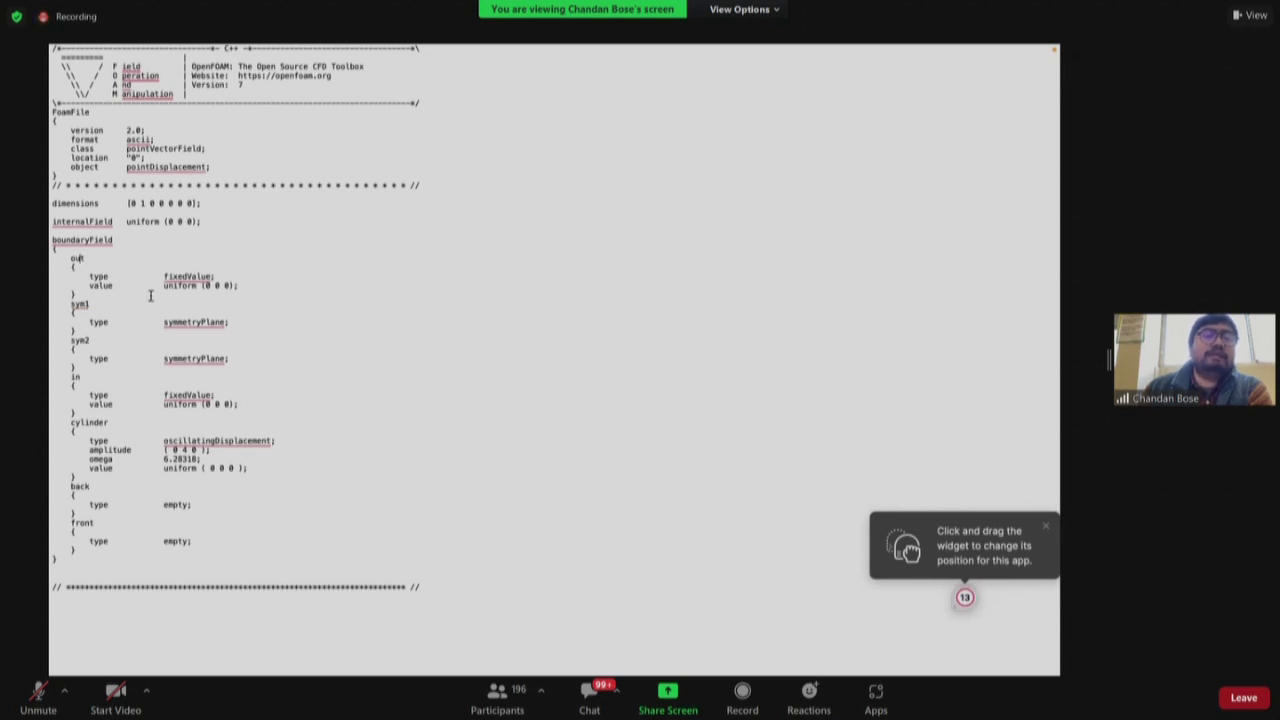
mouse_move(172, 47)
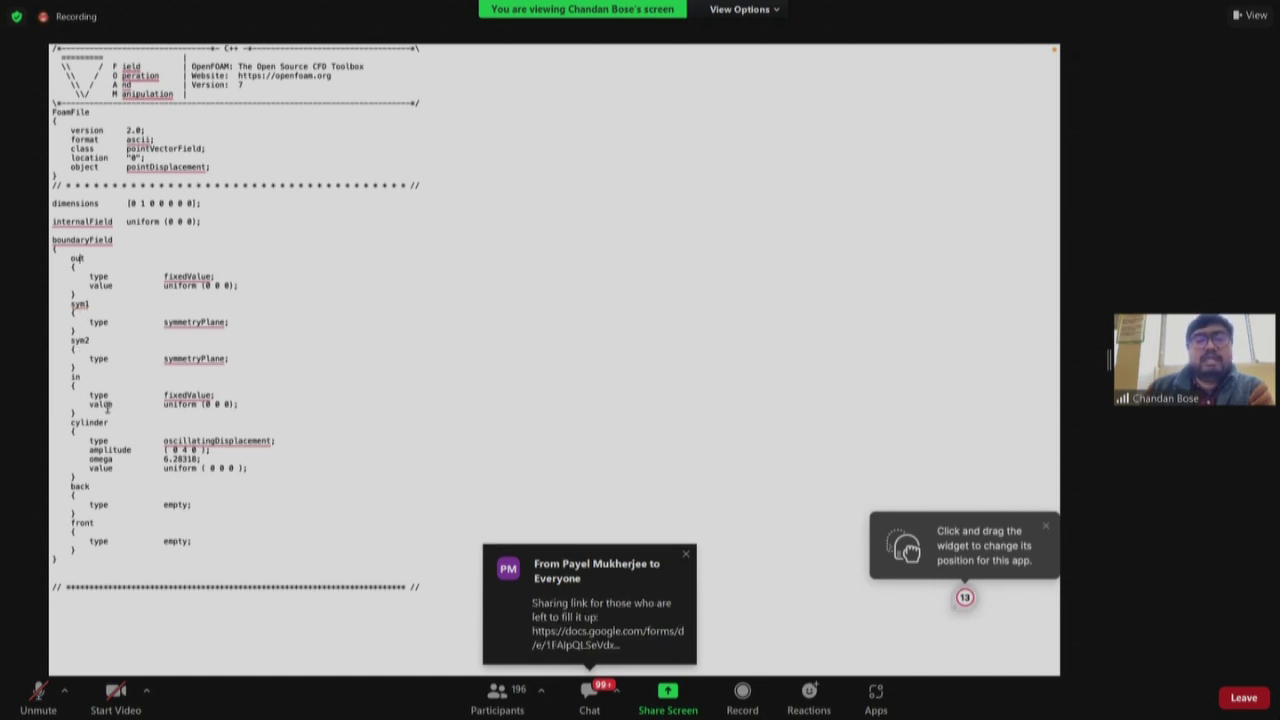
drag(66, 421, 88, 480)
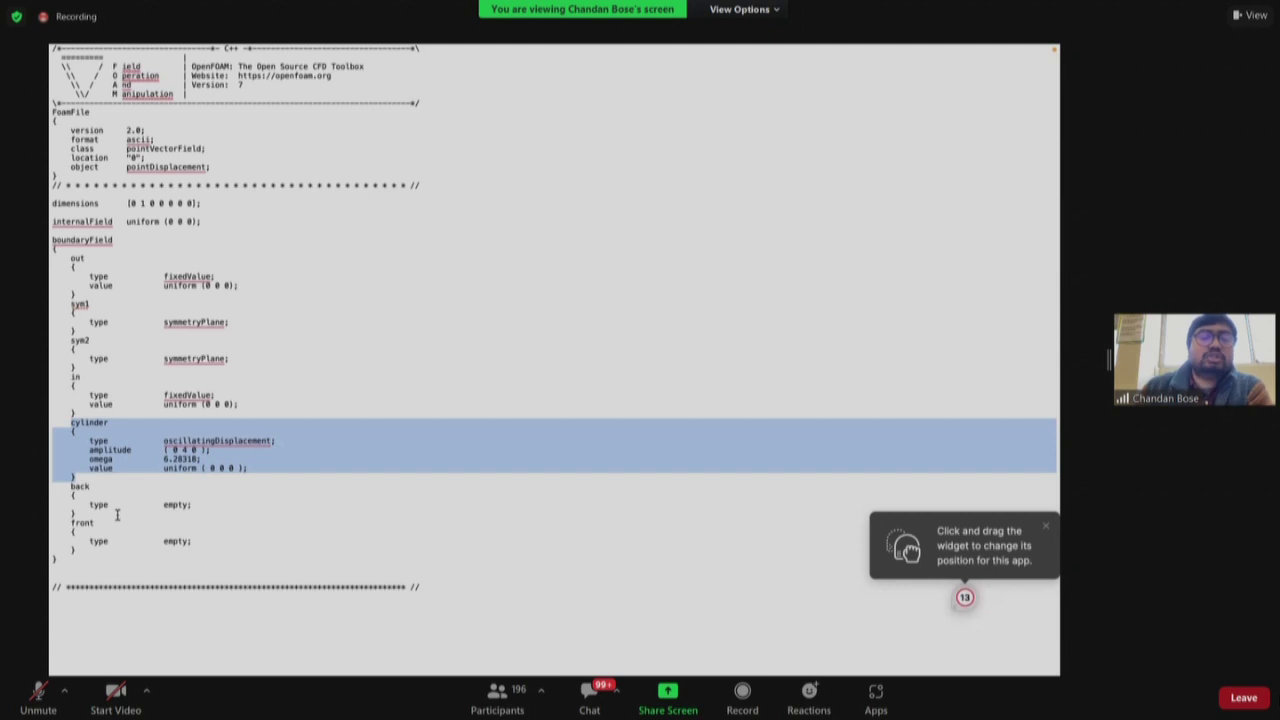
click(122, 441)
right_click(148, 437)
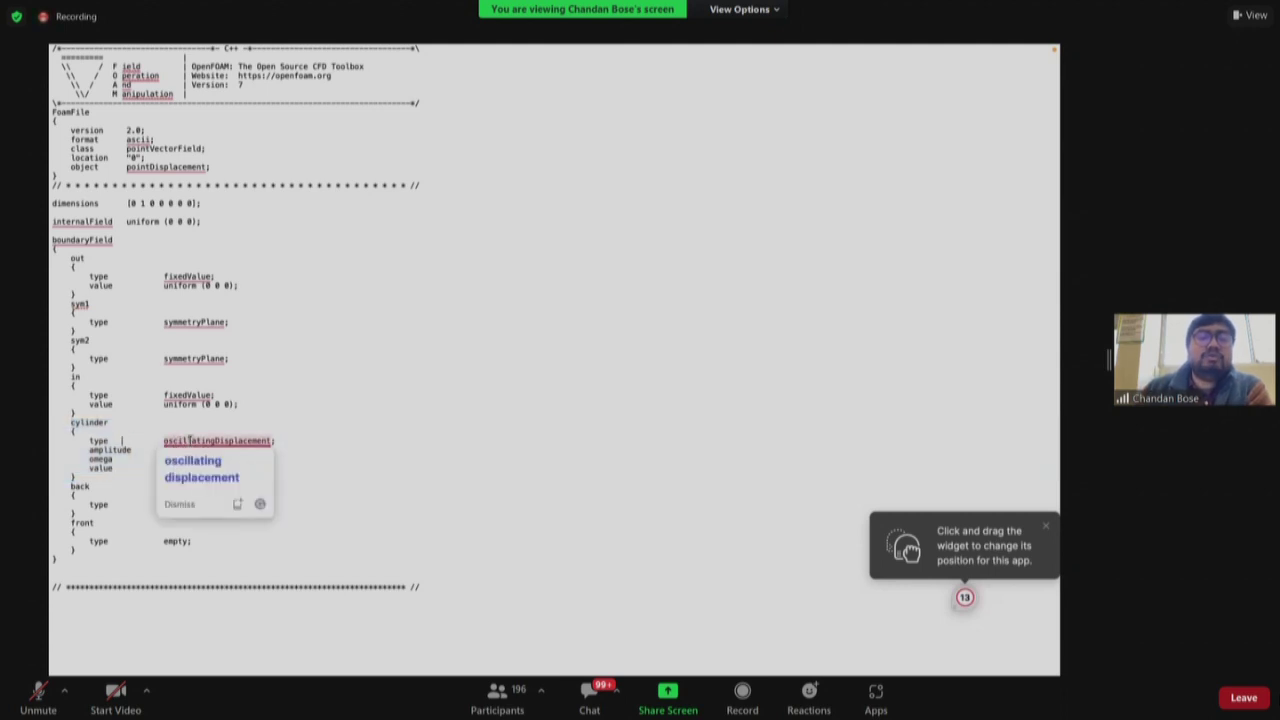
key(Escape)
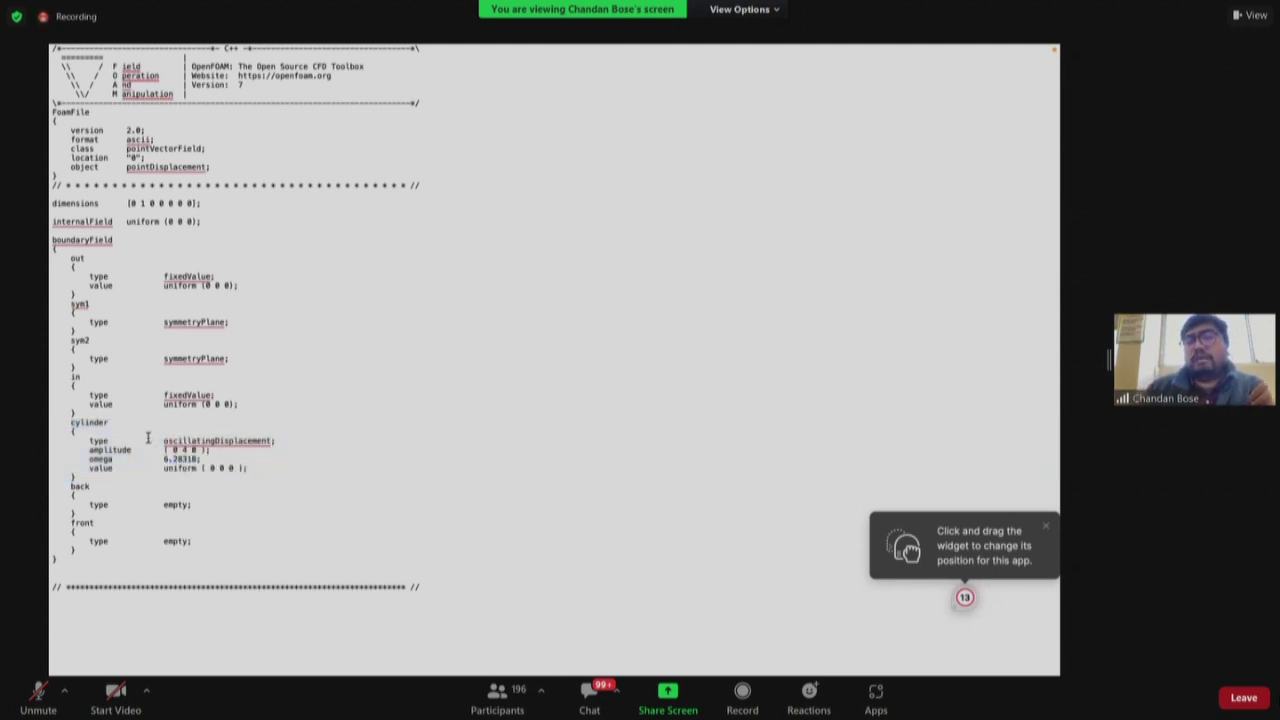
right_click(165, 440)
click(348, 441)
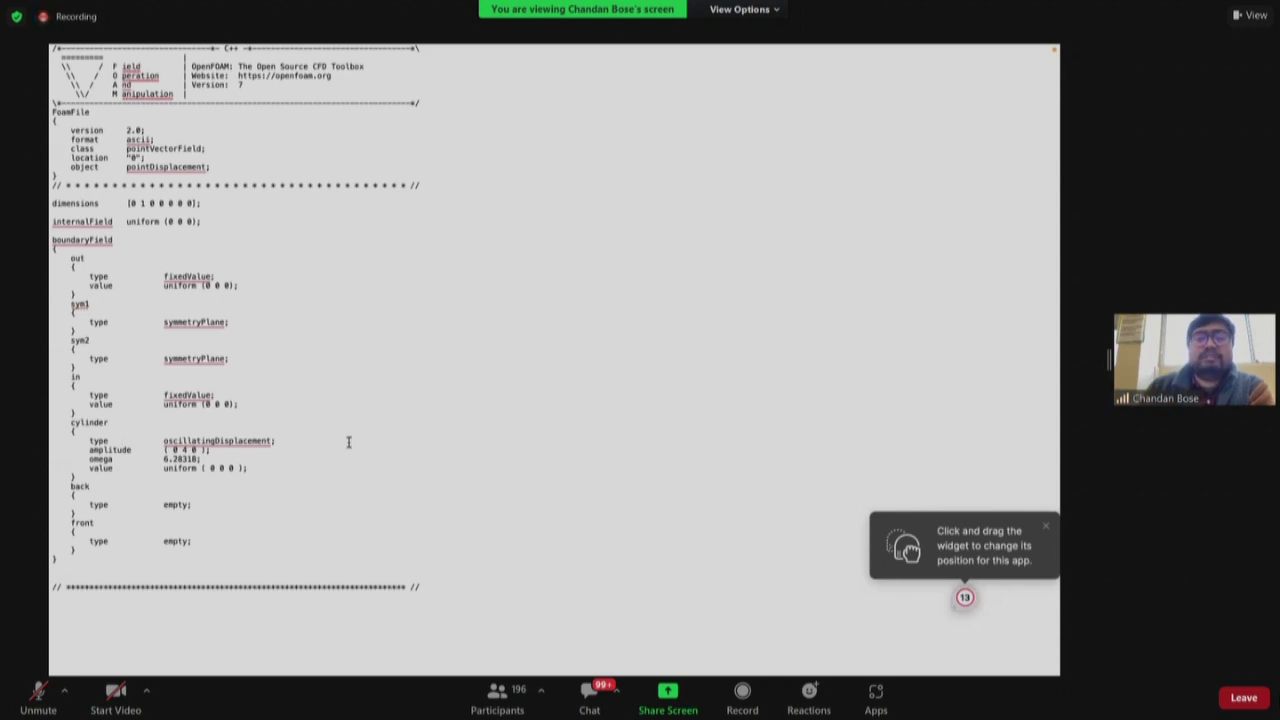
right_click(165, 440)
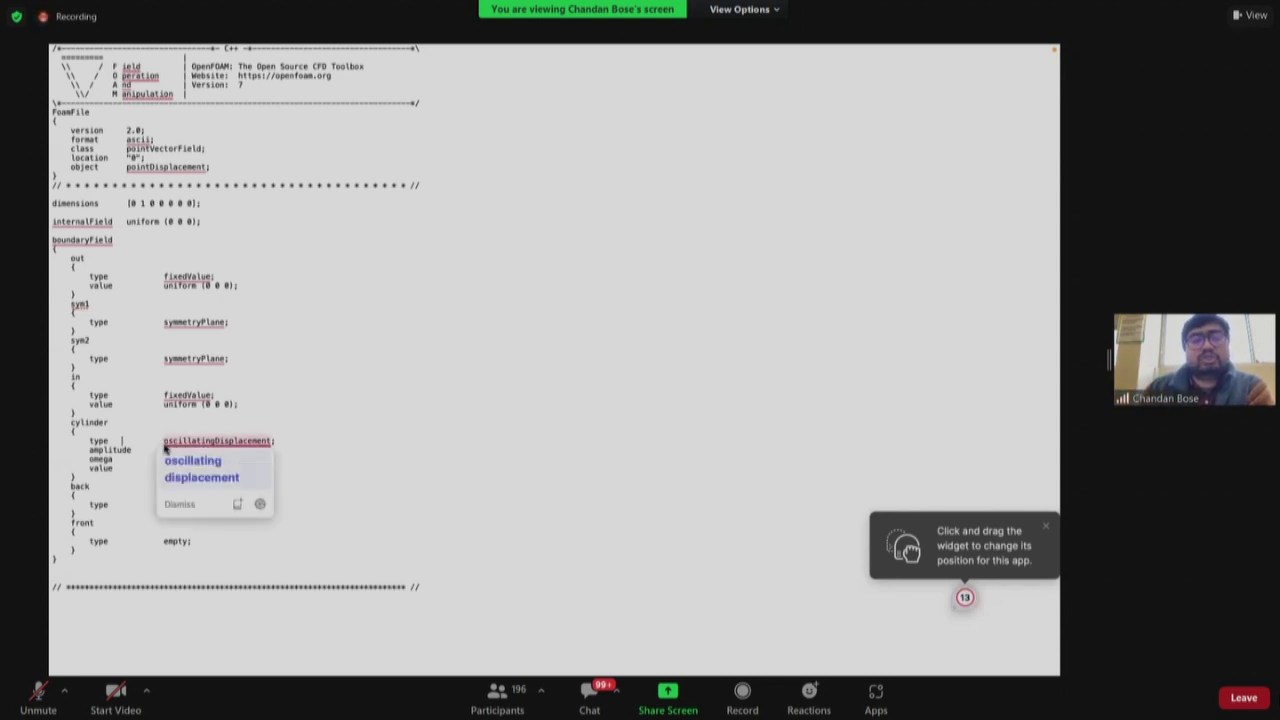
click(121, 447)
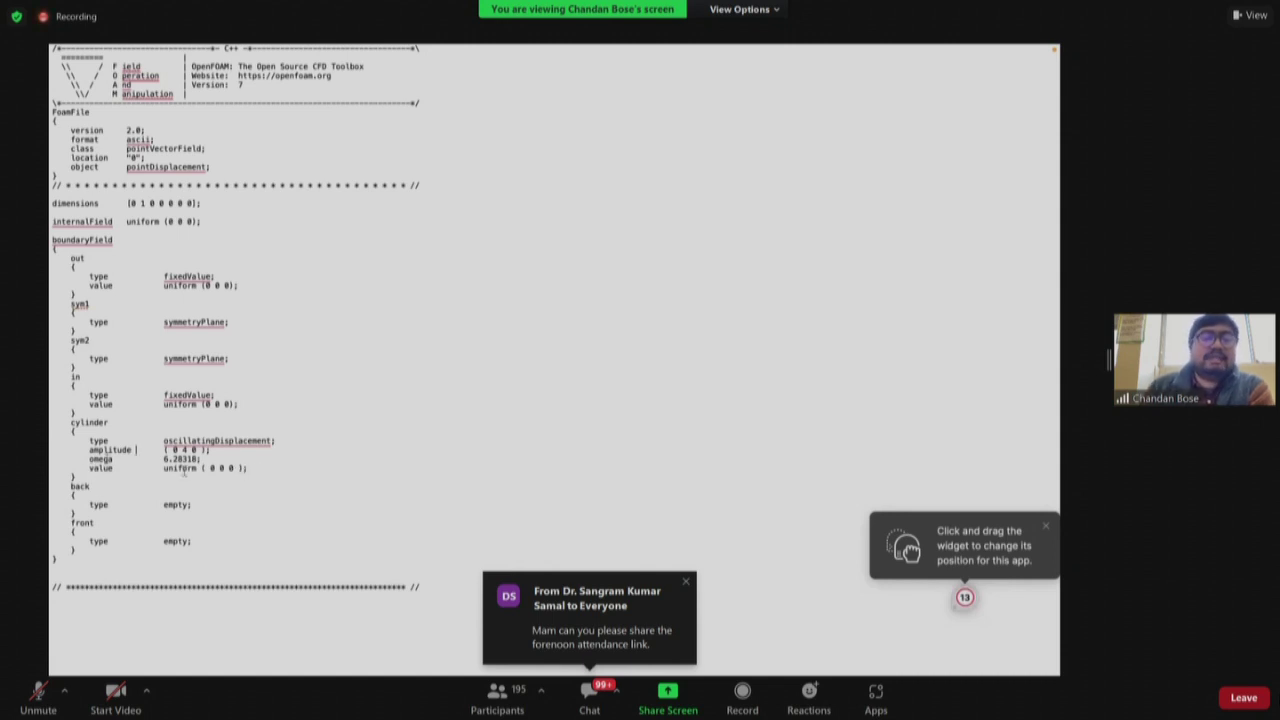
drag(80, 468, 54, 427)
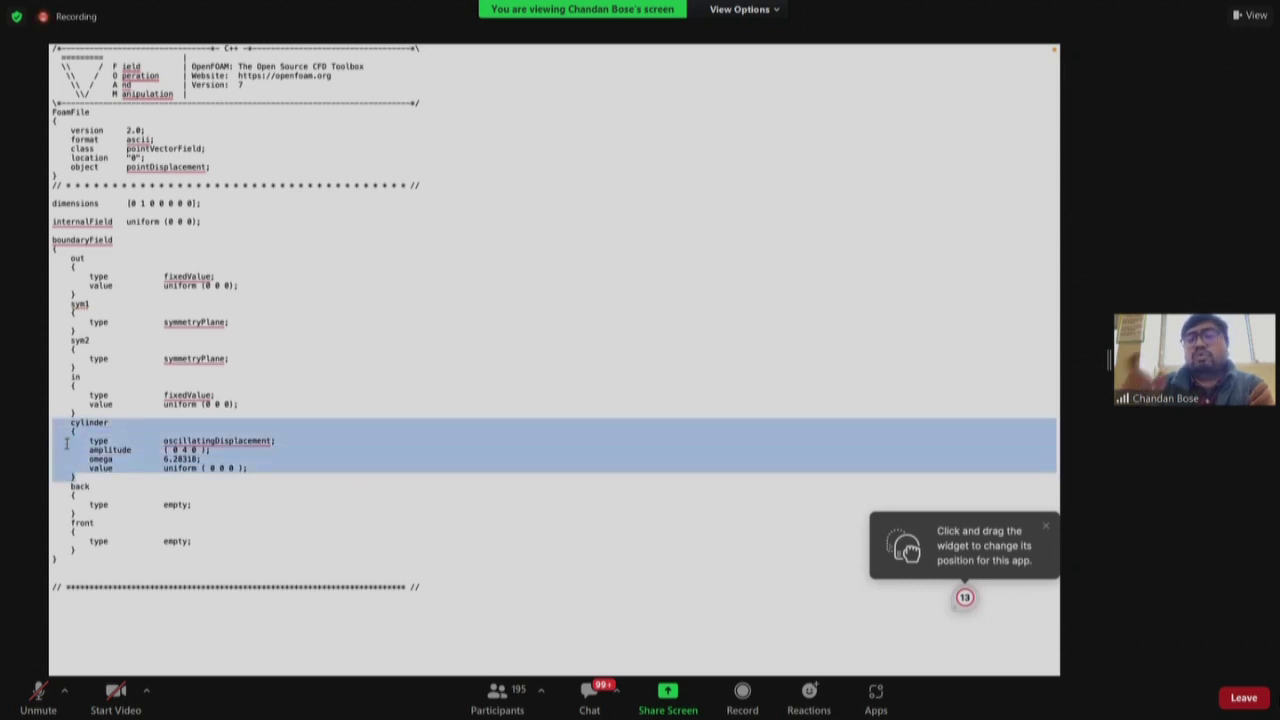
mouse_move(145, 47)
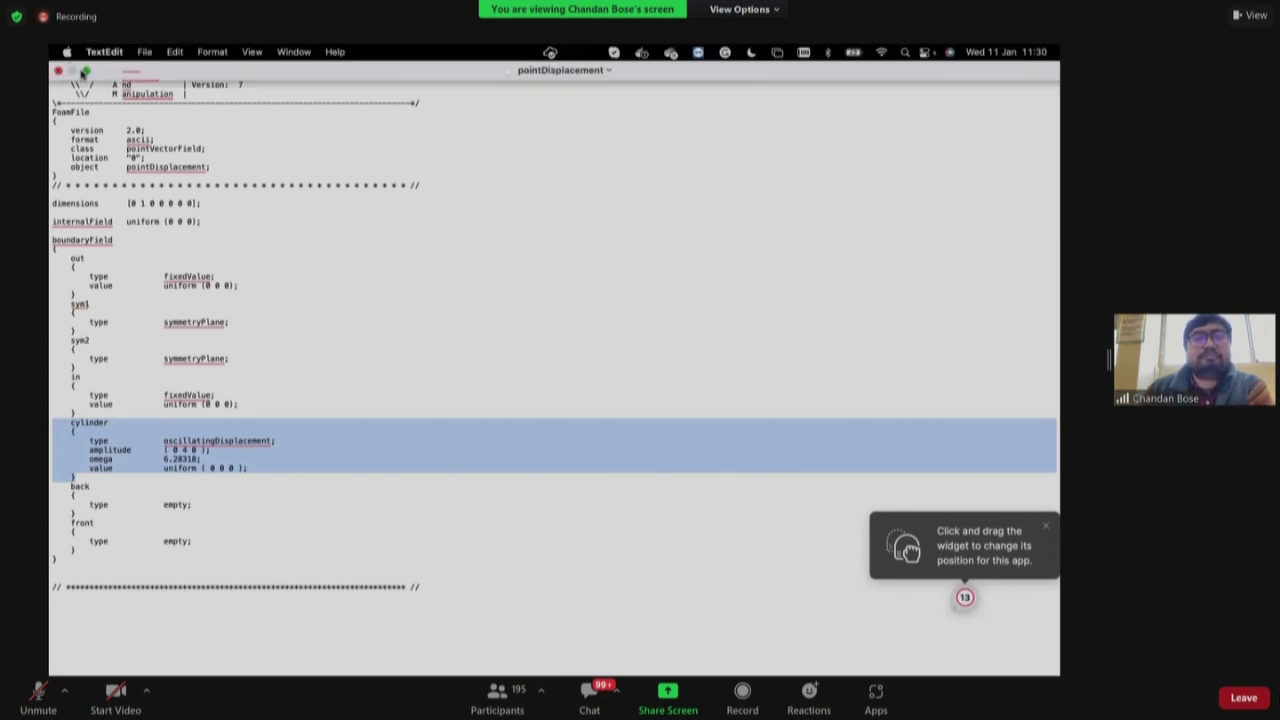
Open the 0 folder's pointMotionU in TextEdit via Open With > Other, searching 'text'
click(59, 72)
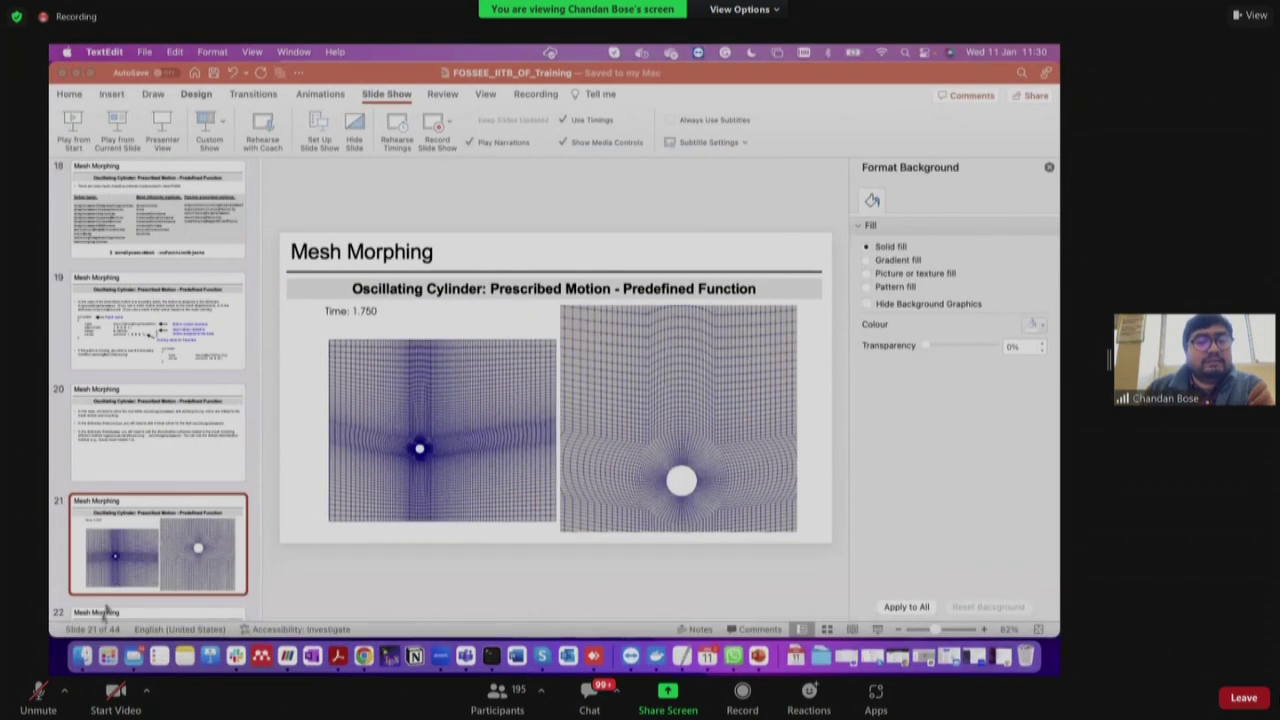
click(83, 656)
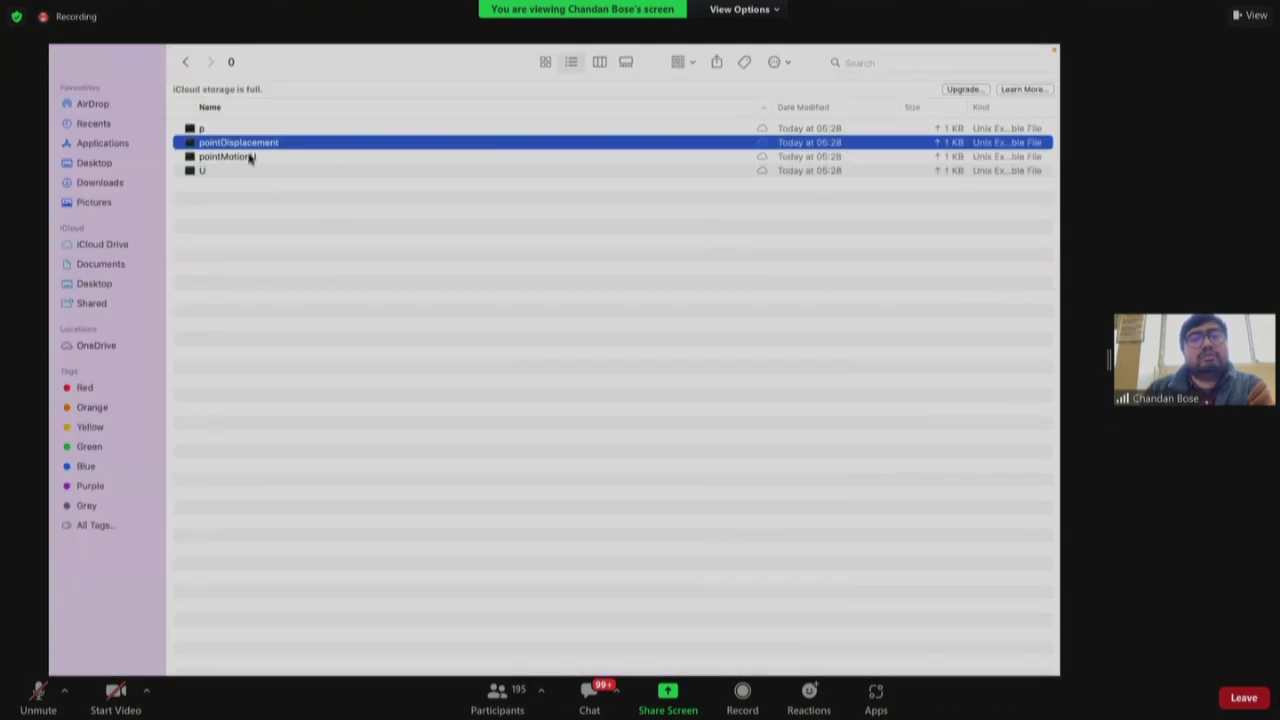
click(233, 158)
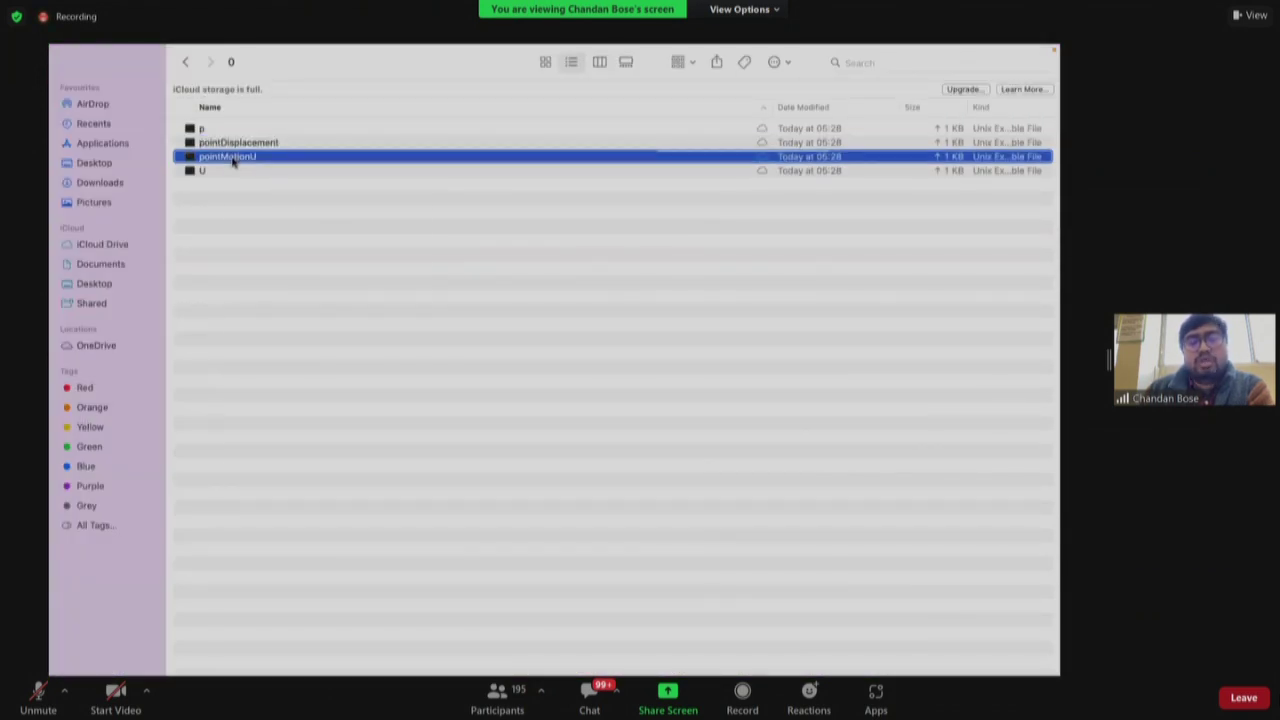
right_click(233, 158)
mouse_move(284, 183)
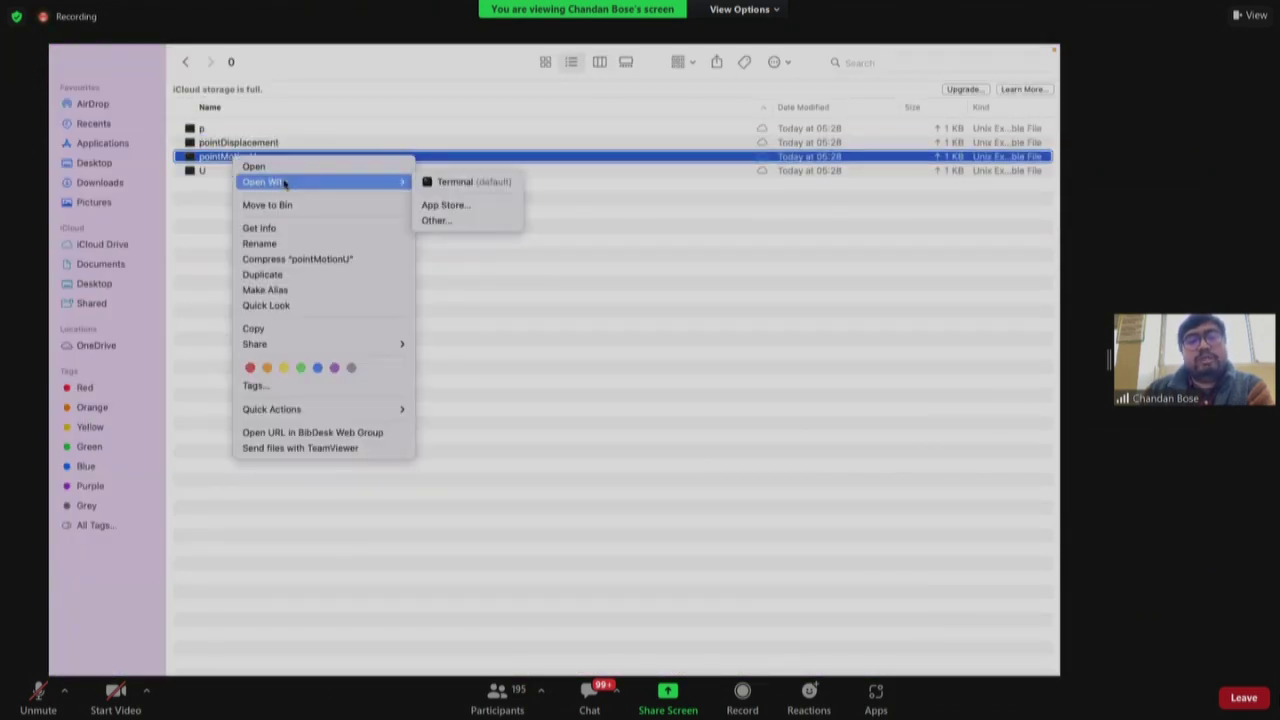
click(443, 222)
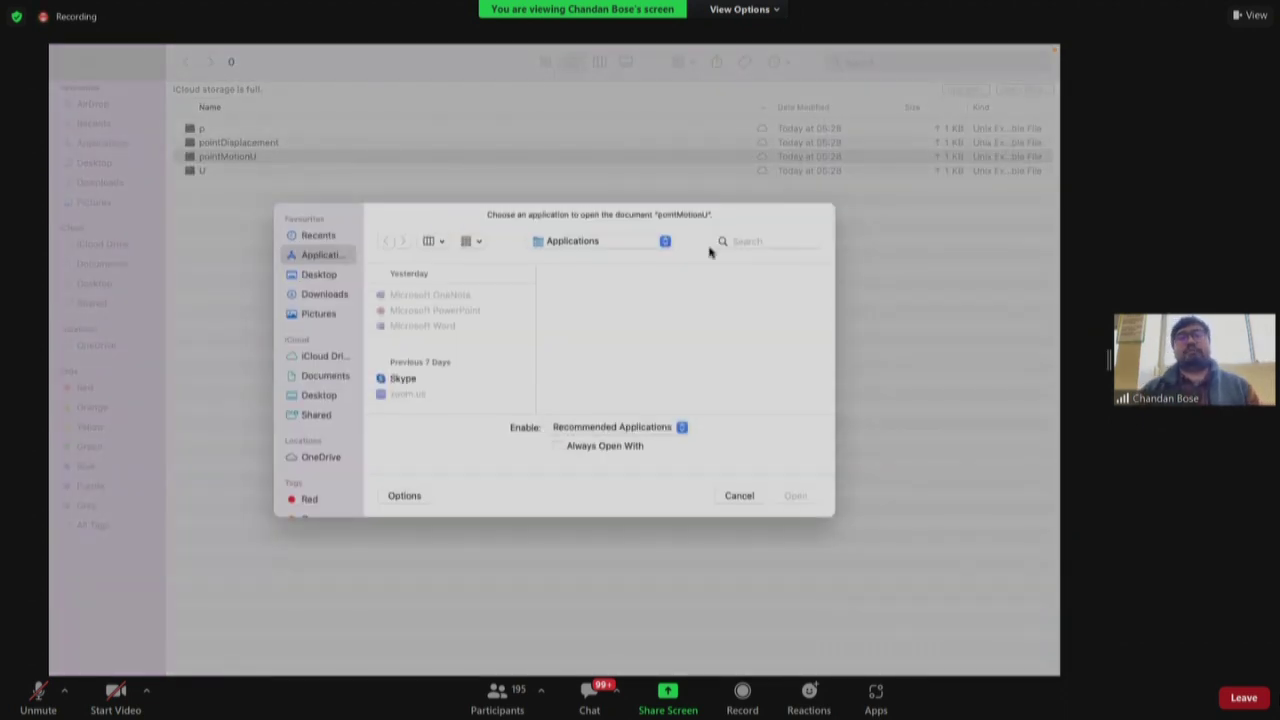
click(745, 240)
text(text)
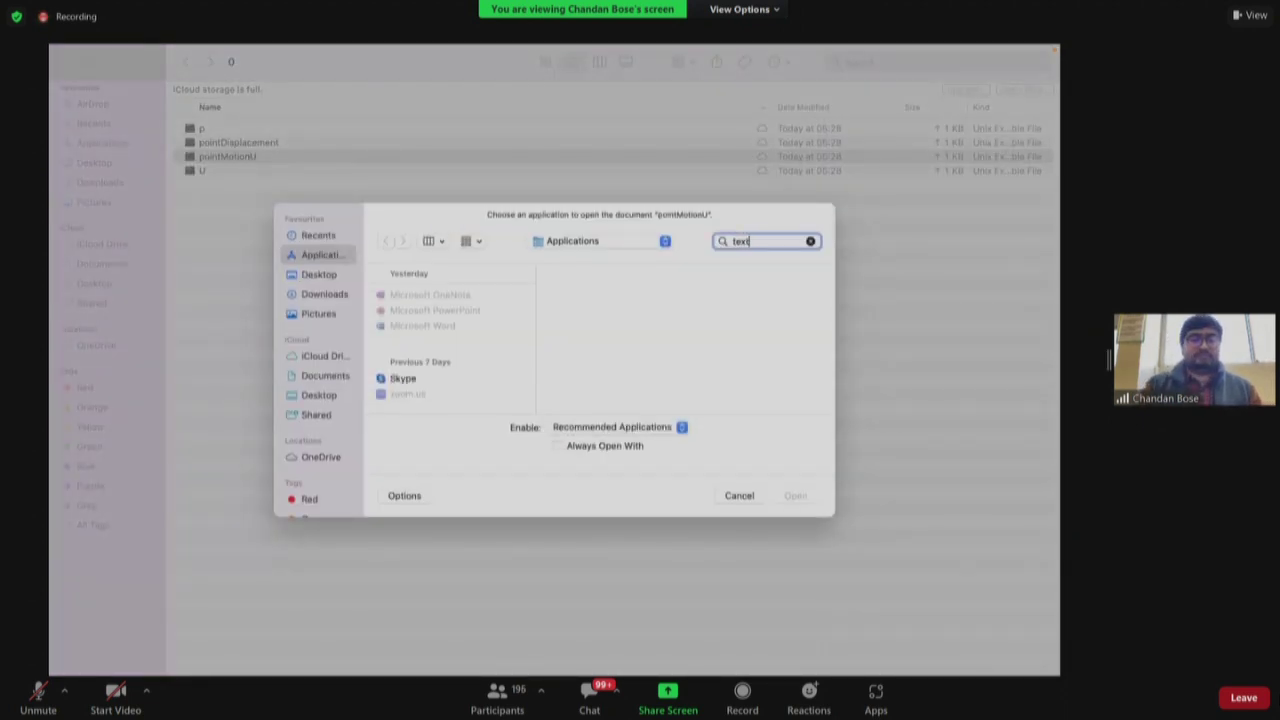
click(440, 318)
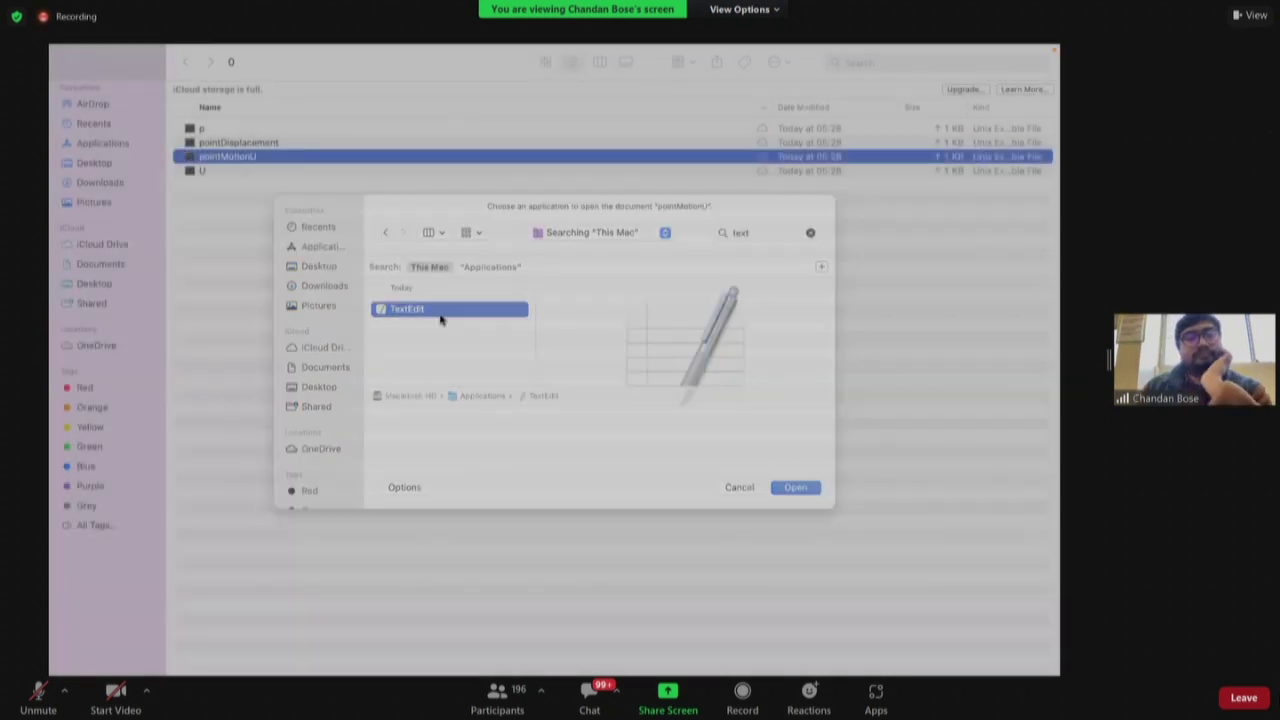
double_click(440, 318)
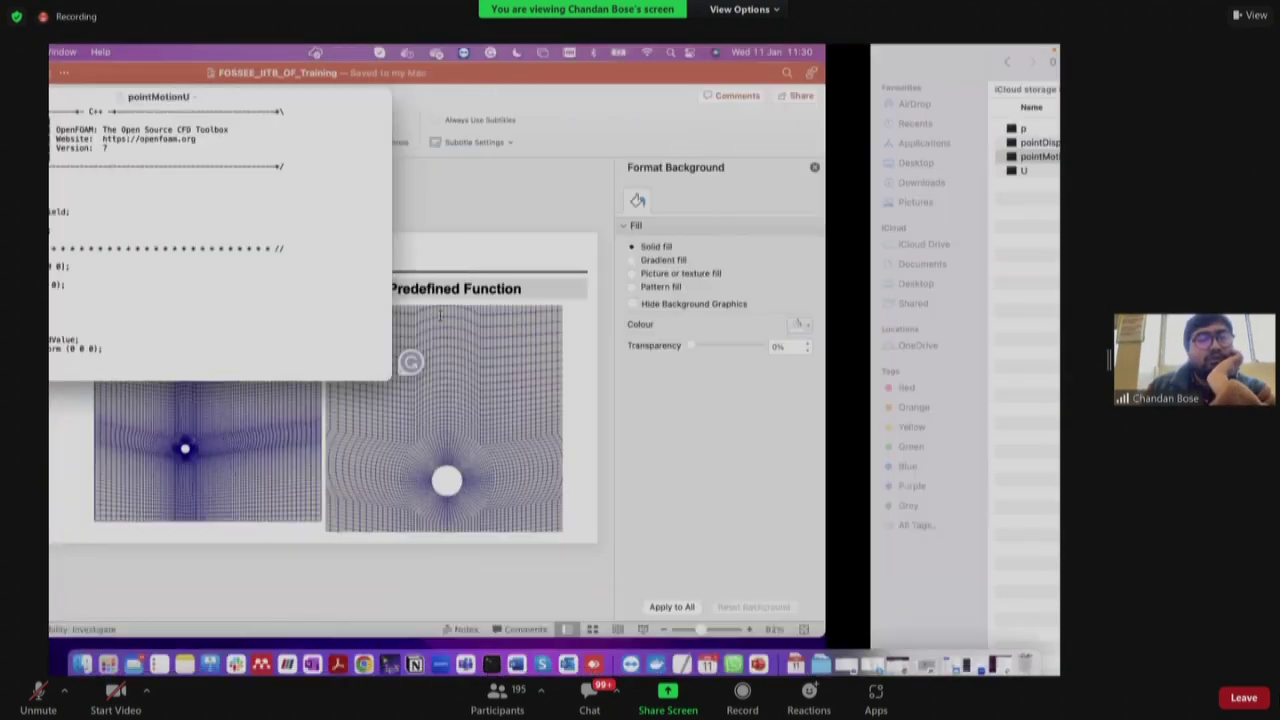
Maximise pointMotionU, highlight the cylinder block and its oscillatingDisplacement type, then close the file
click(185, 96)
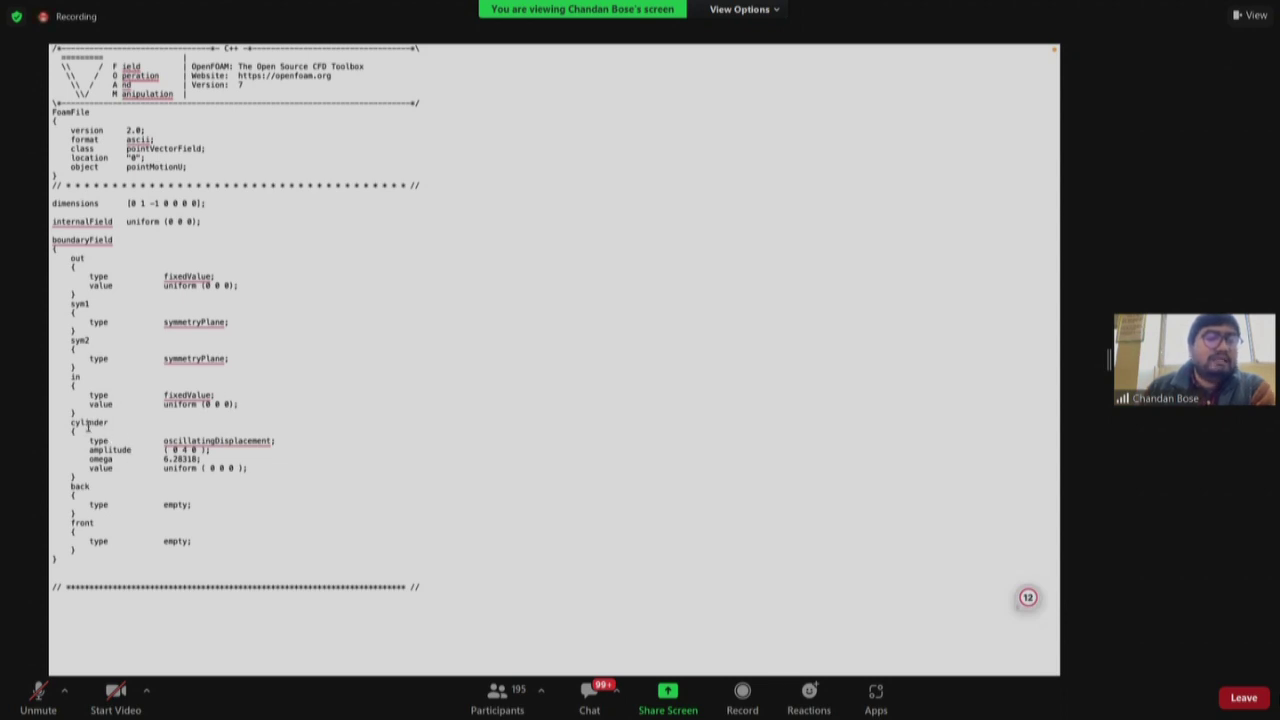
drag(70, 424, 101, 479)
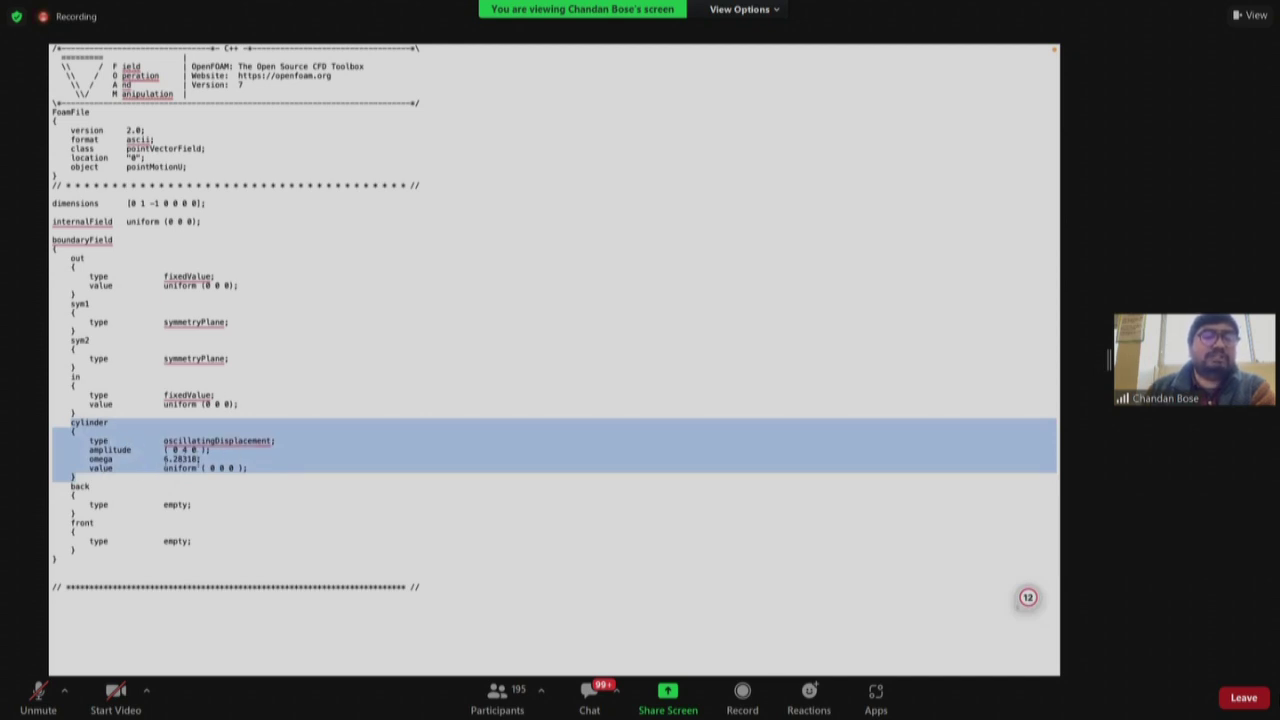
click(155, 435)
drag(155, 435, 272, 441)
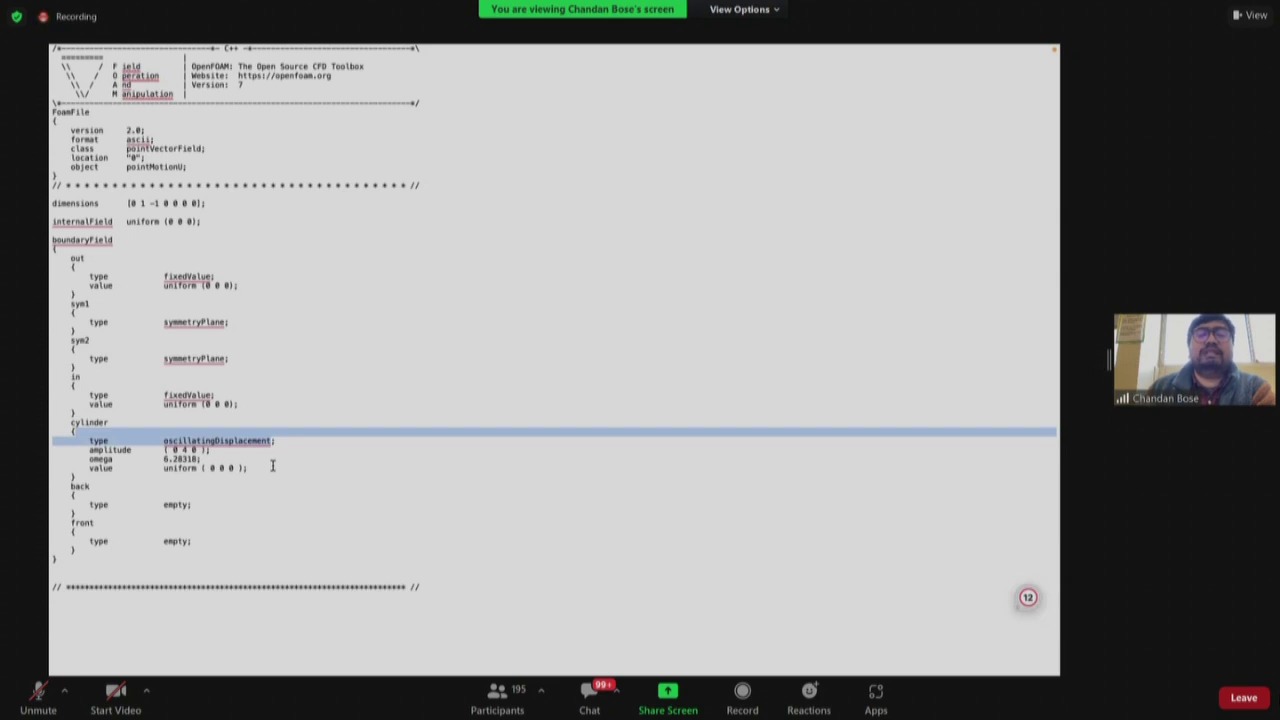
mouse_move(88, 46)
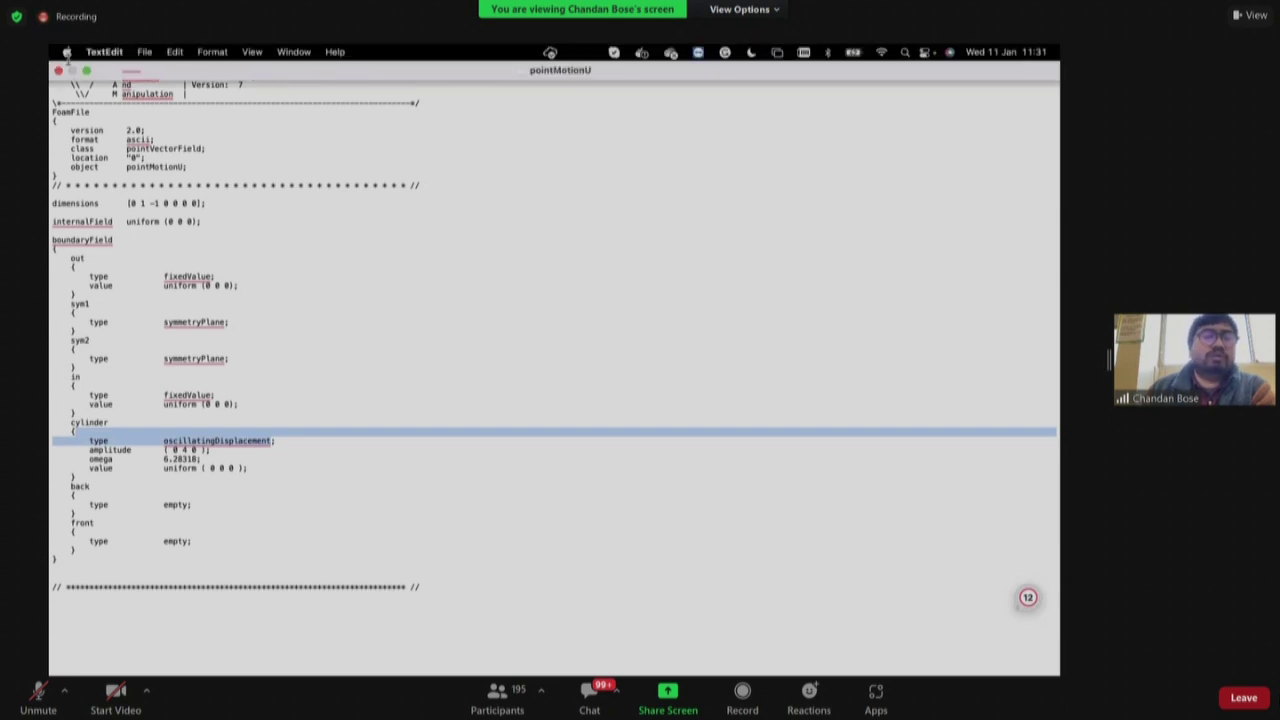
click(59, 75)
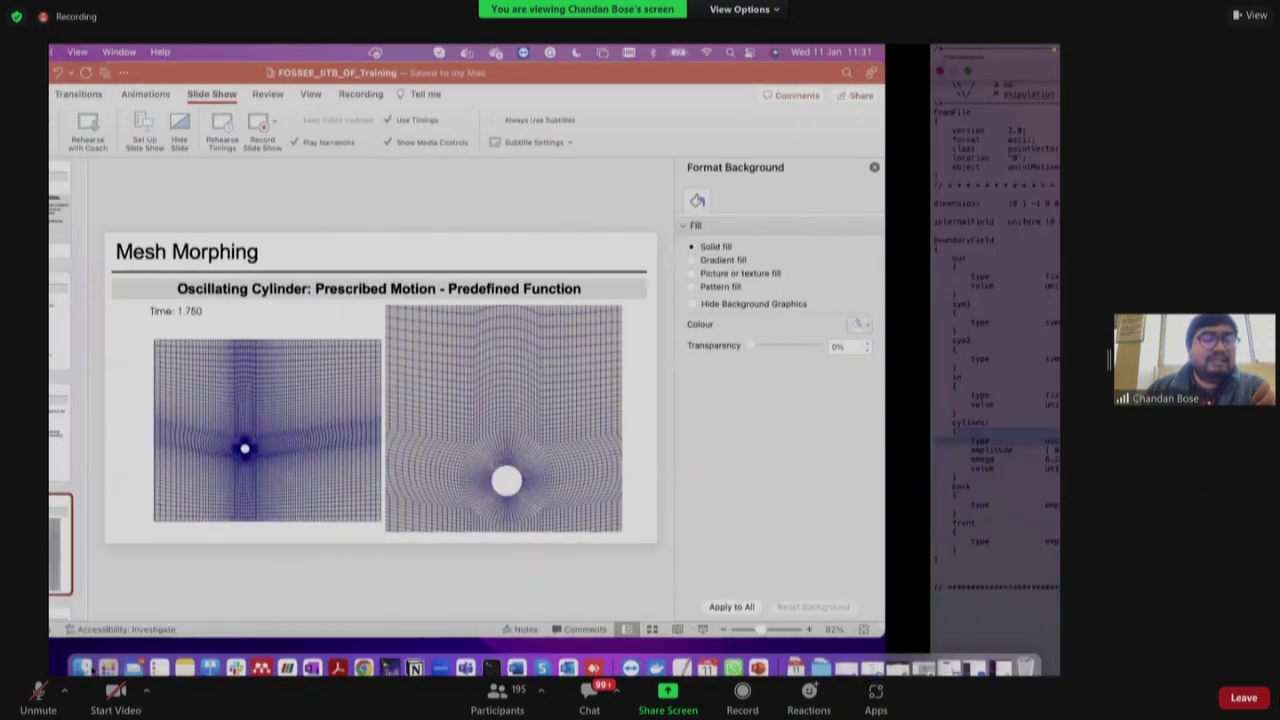
Go back to the meshMotion case folder in Finder and open the constant folder
click(84, 668)
click(184, 60)
scroll(280, 403, down, 10)
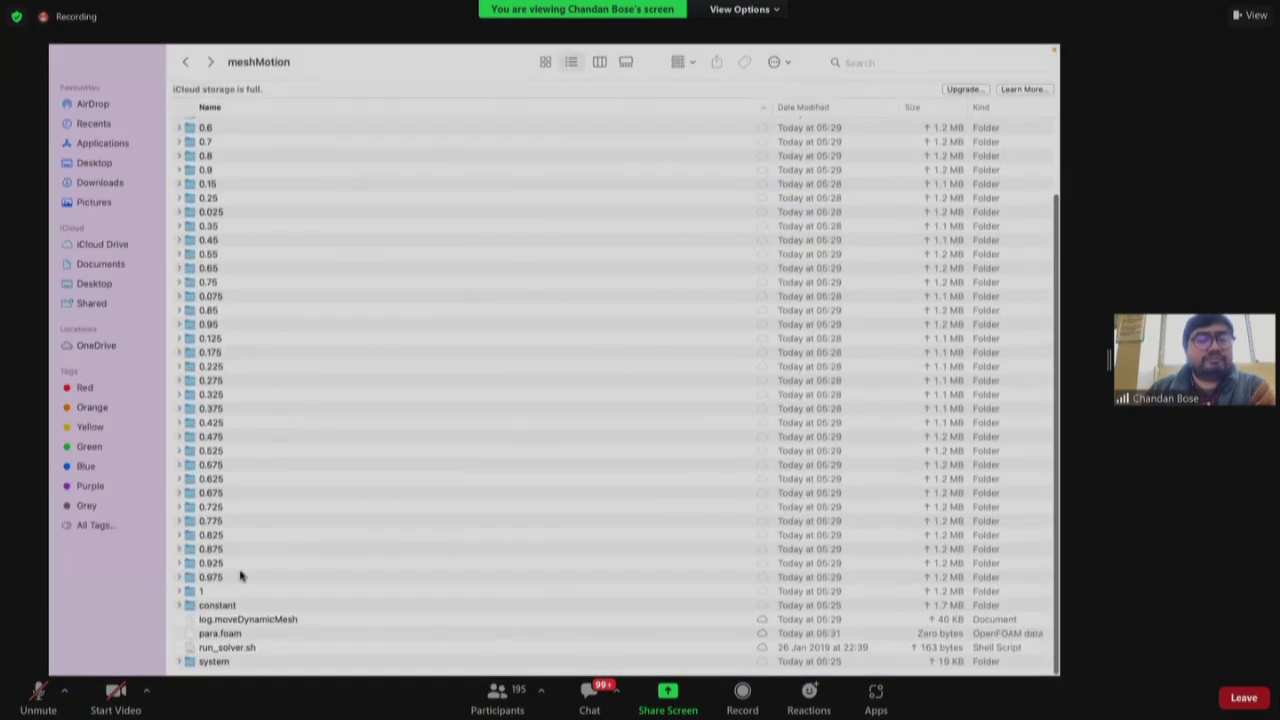
double_click(228, 605)
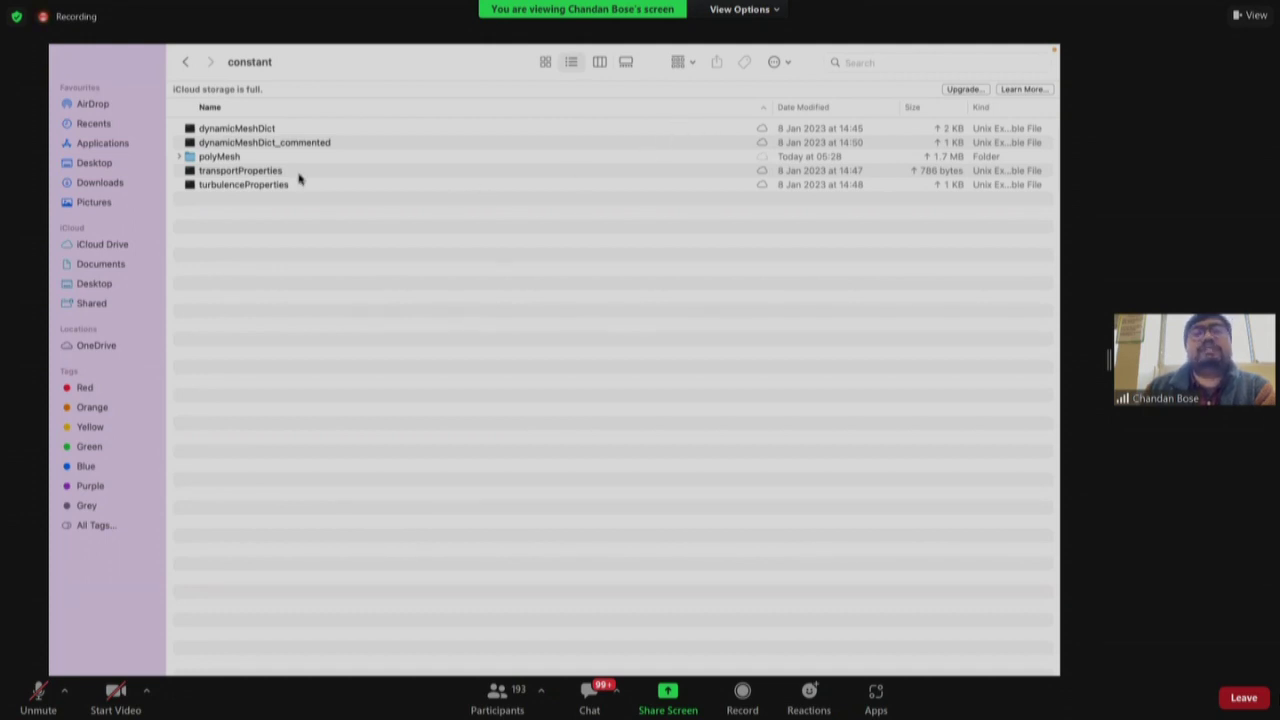
Open dynamicMeshDict in TextEdit via Open With > Other, and make it full screen
click(271, 132)
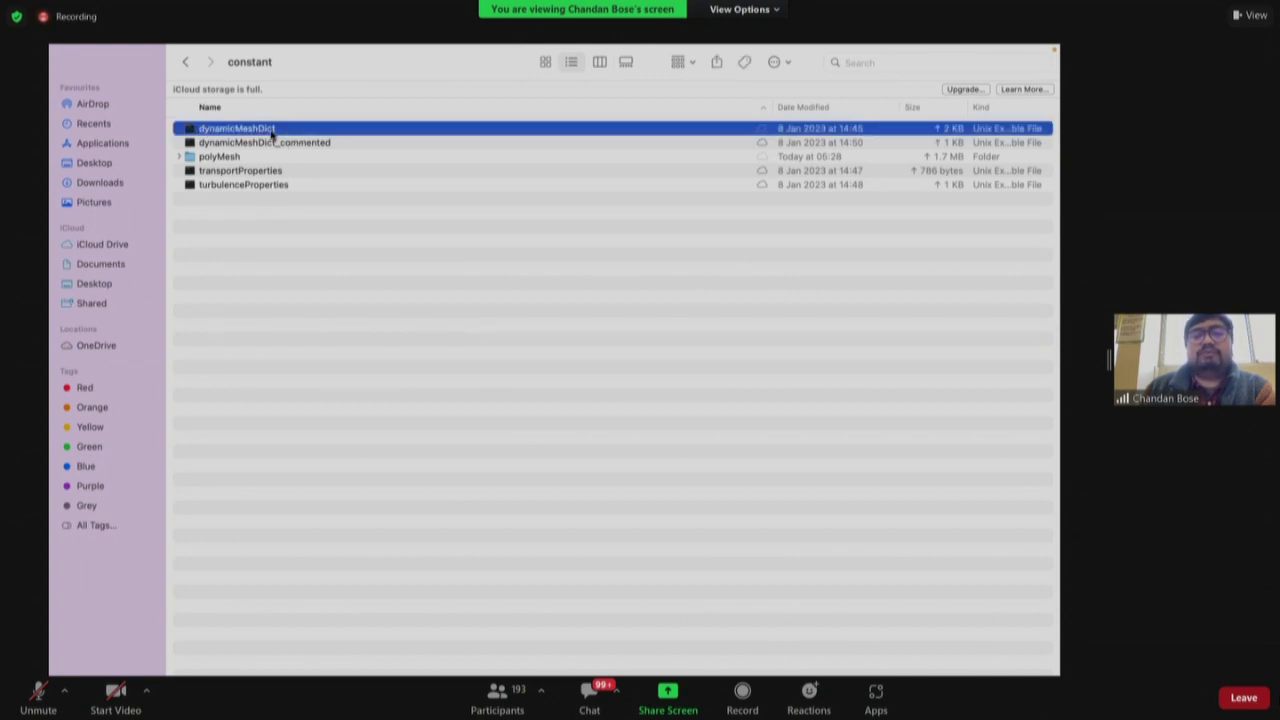
right_click(271, 133)
mouse_move(323, 158)
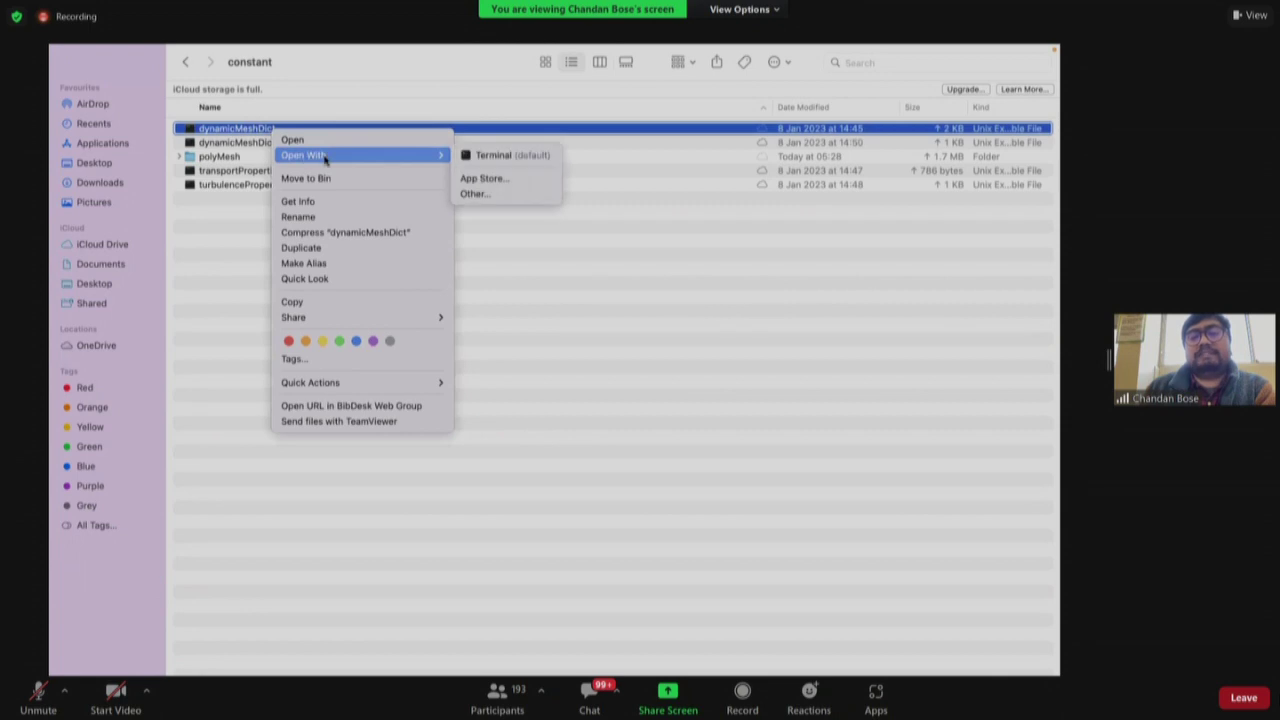
click(475, 194)
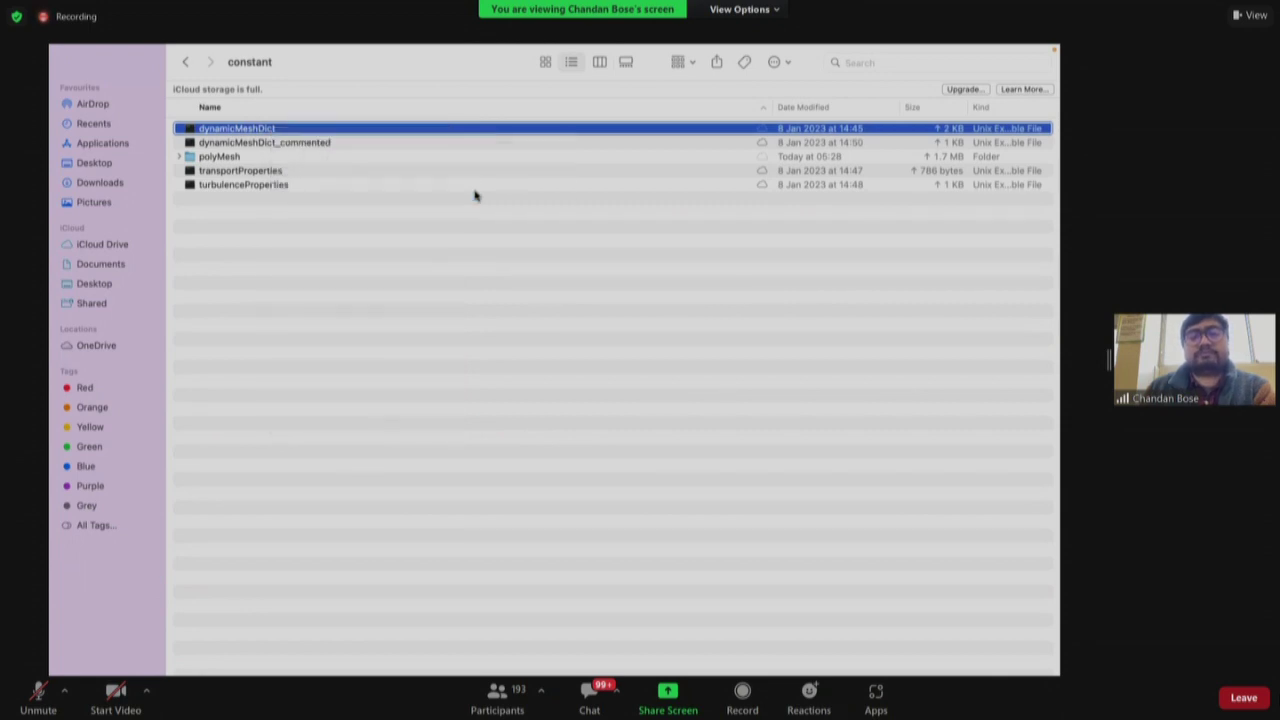
click(768, 240)
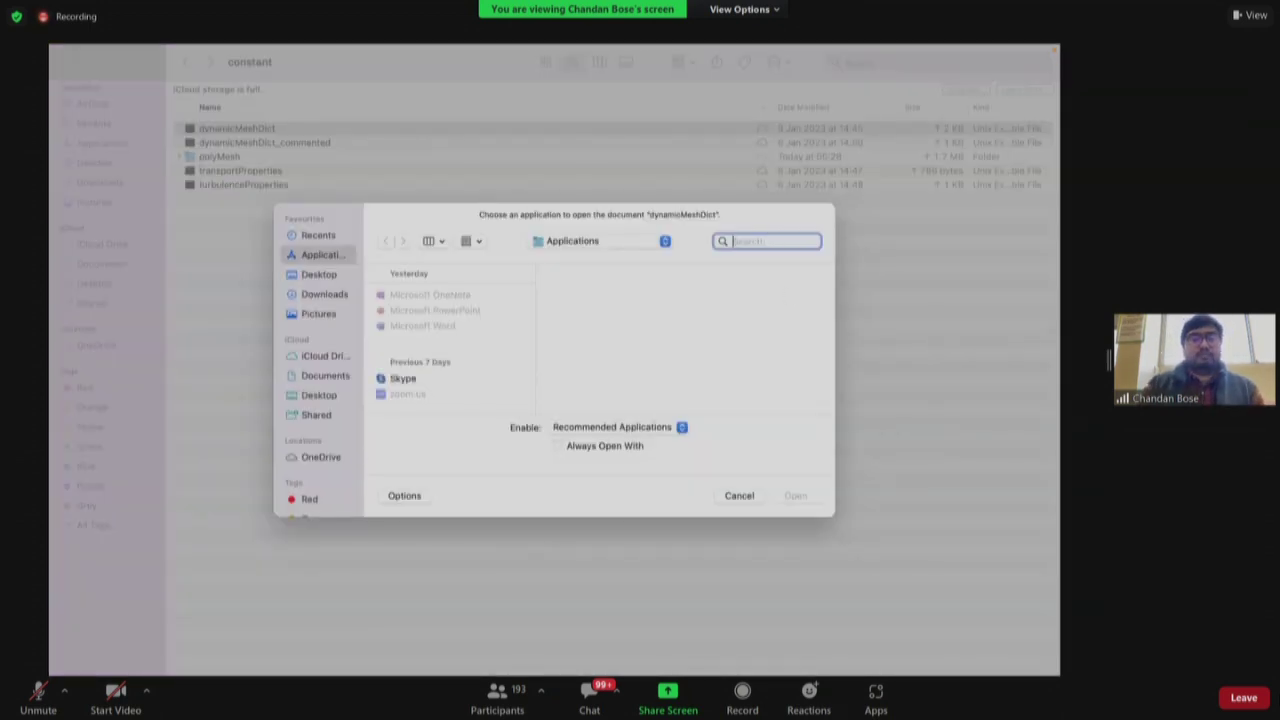
text(text)
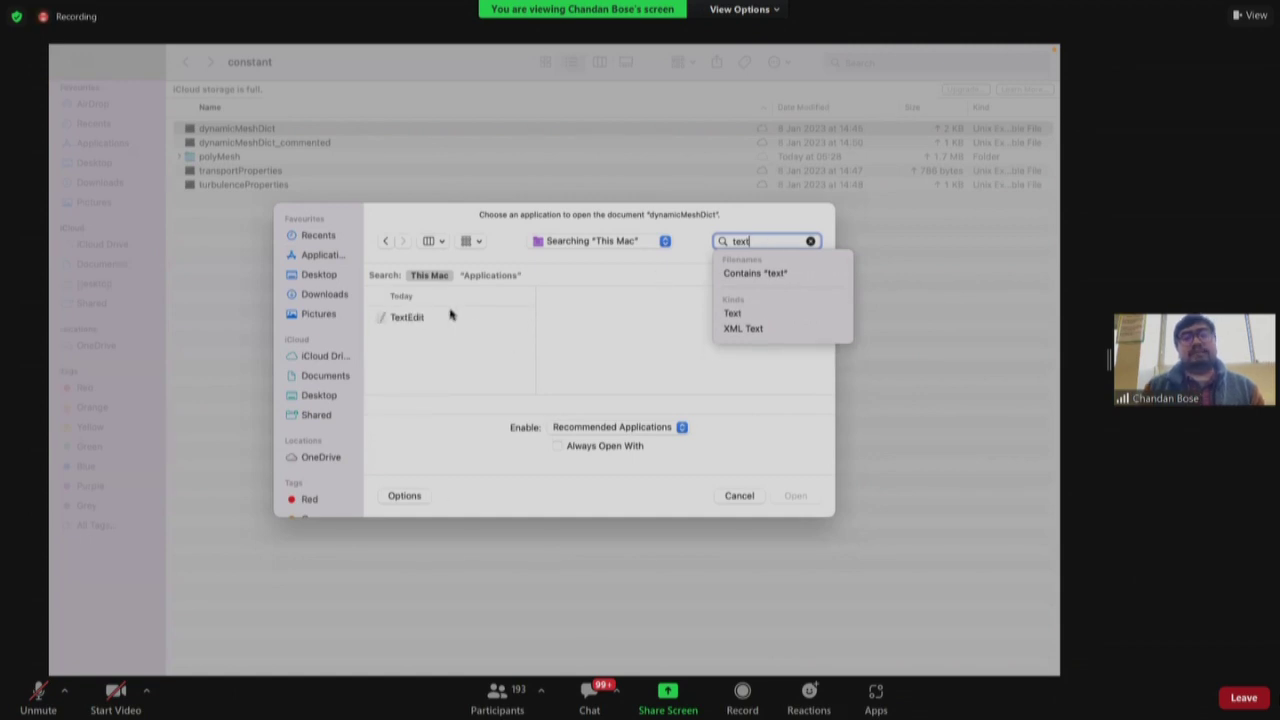
double_click(410, 319)
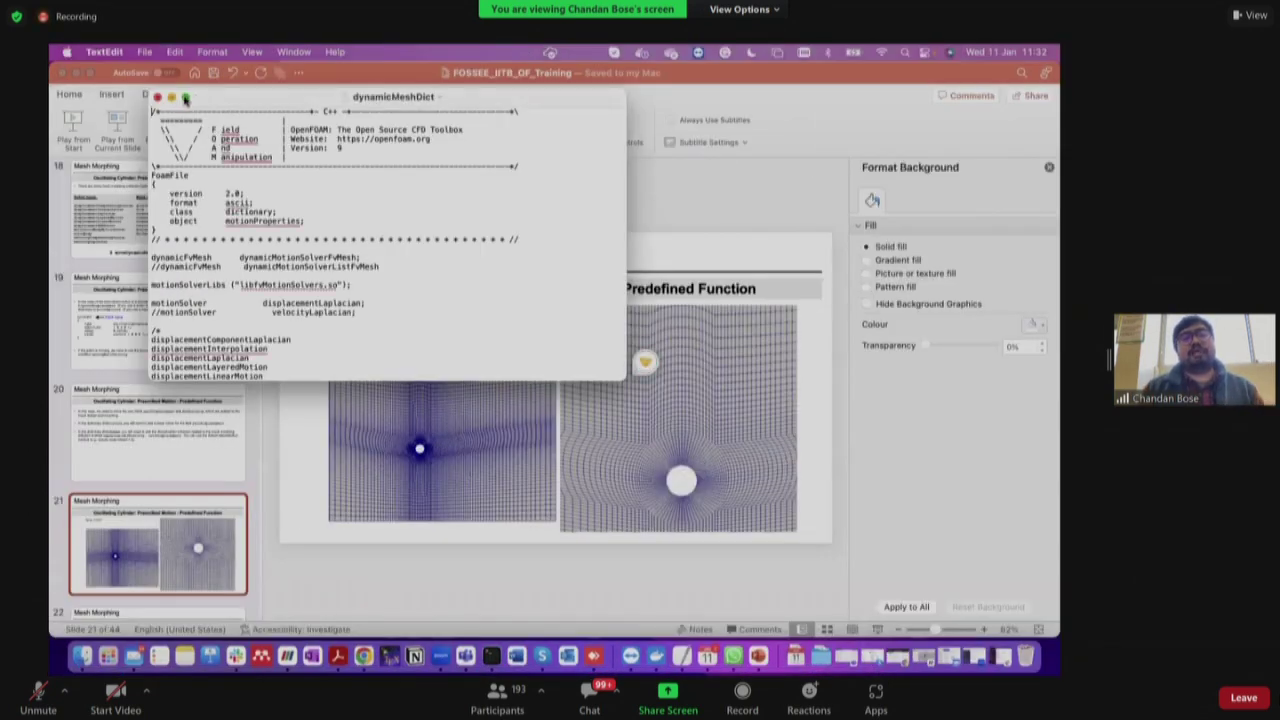
click(185, 97)
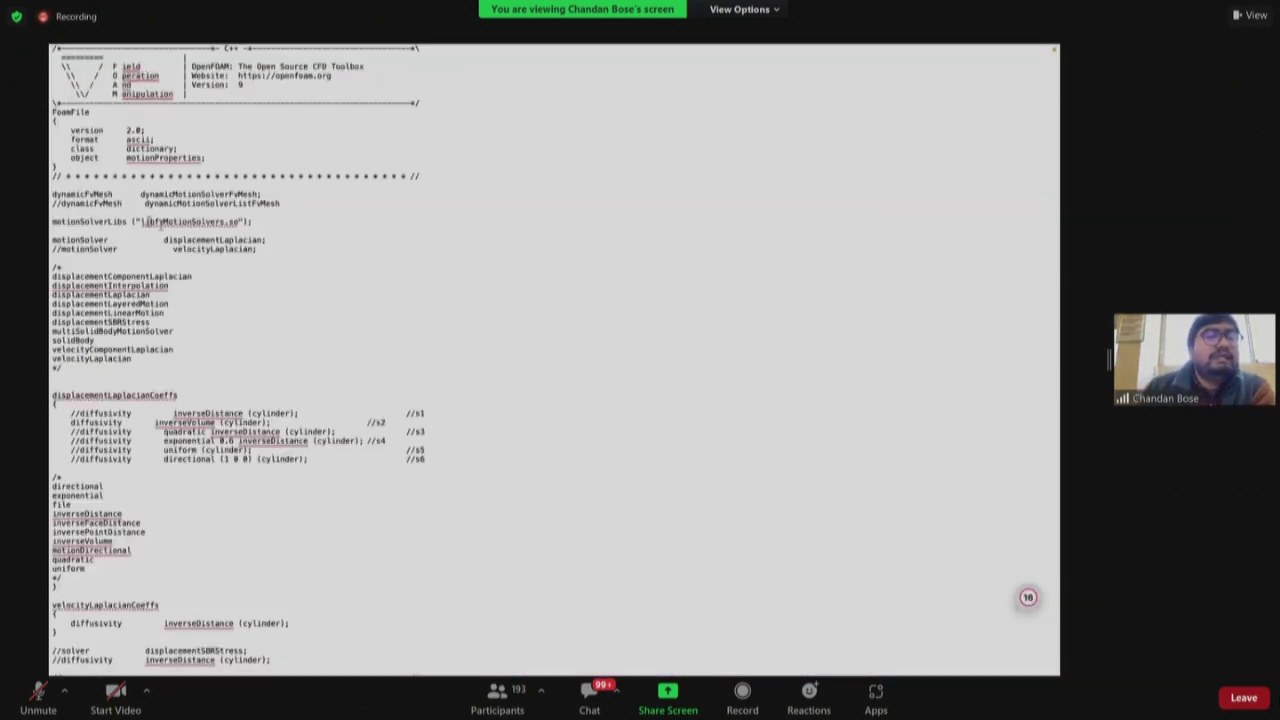
drag(52, 194, 114, 192)
click(114, 193)
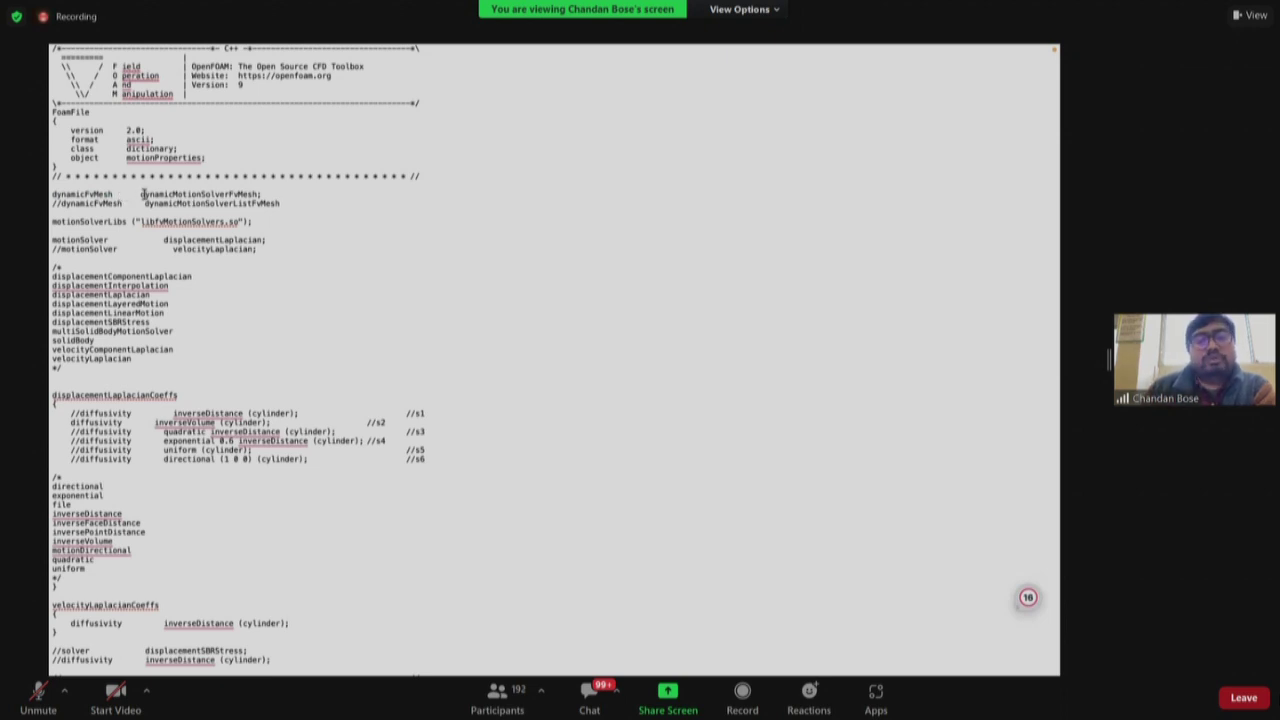
drag(140, 194, 260, 194)
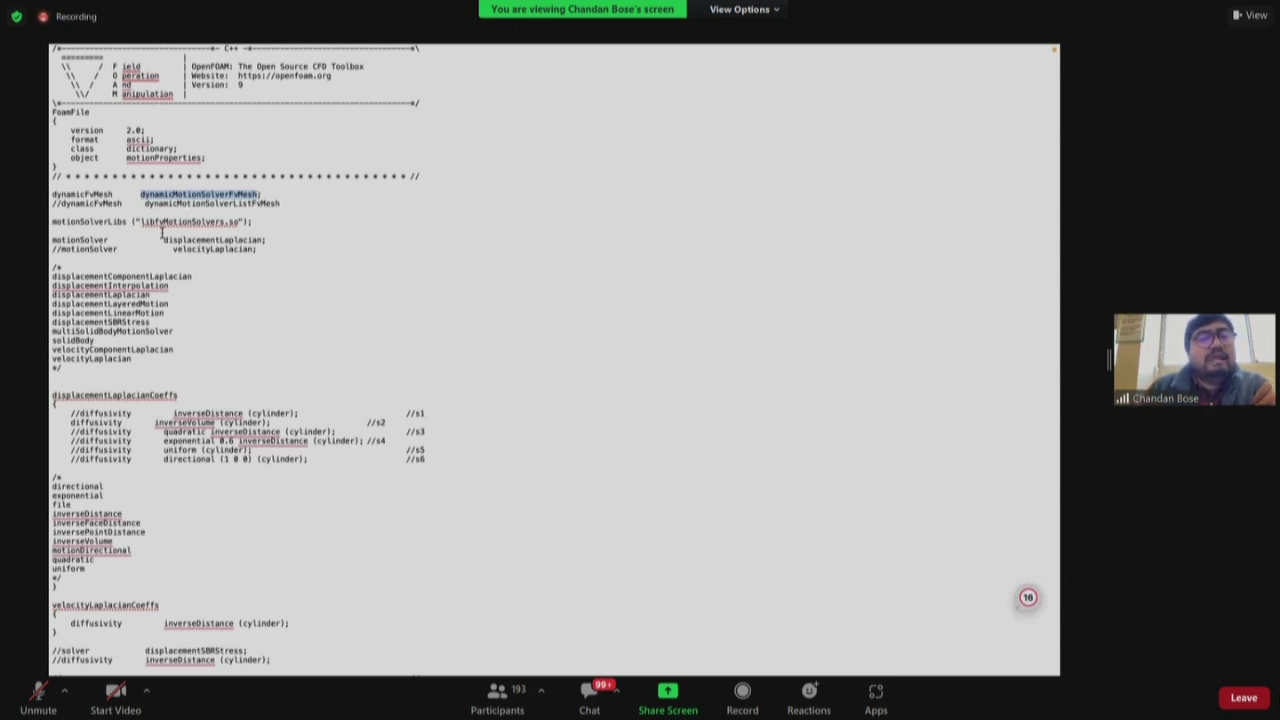
click(144, 222)
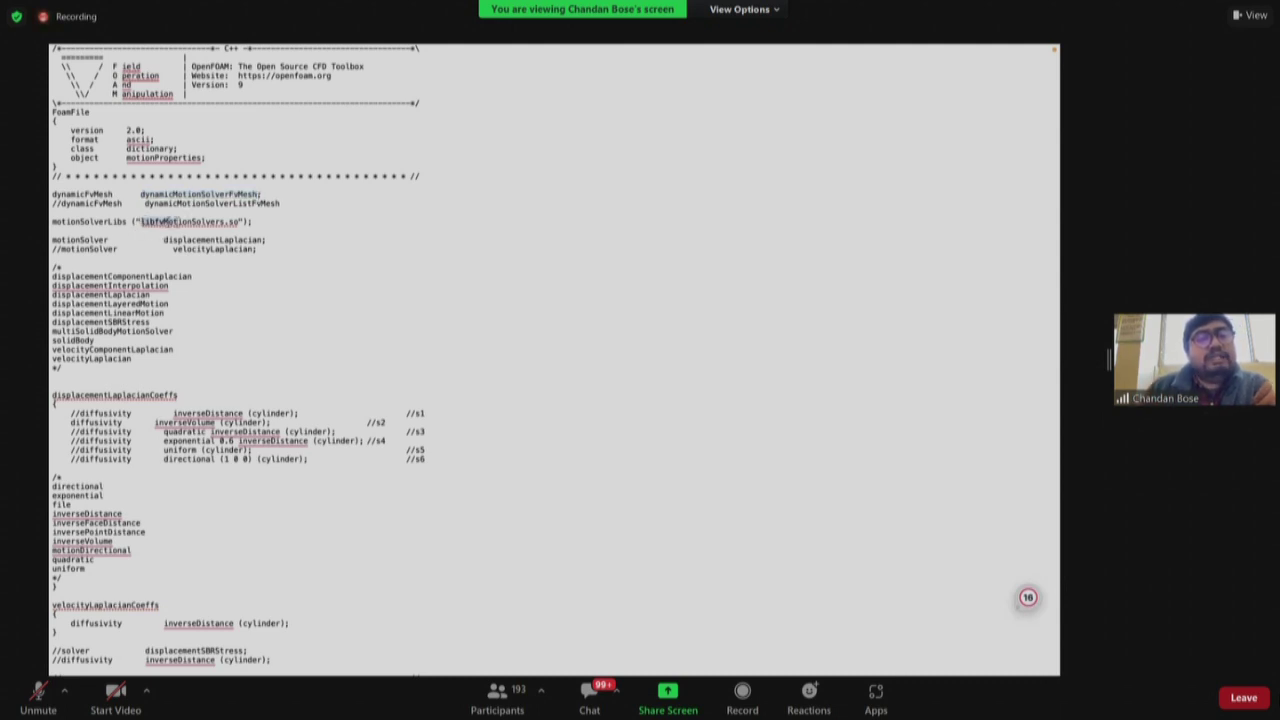
triple_click(236, 218)
double_click(236, 220)
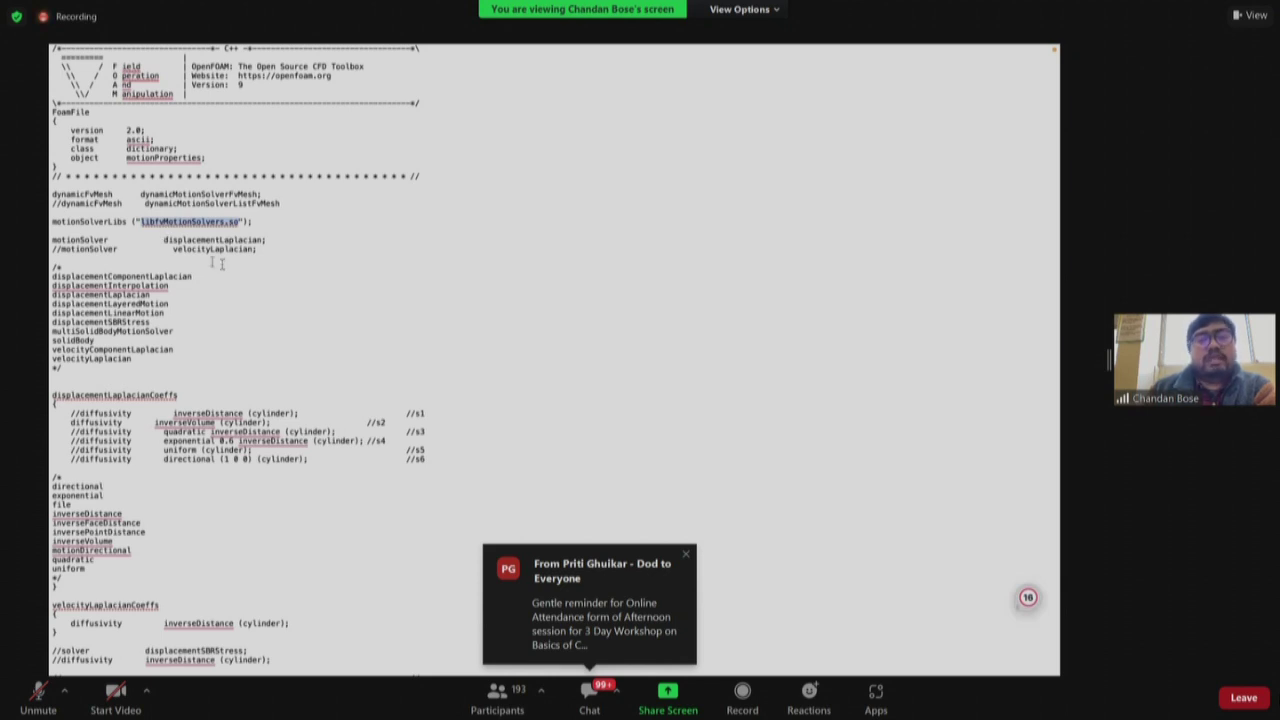
drag(268, 224, 52, 190)
drag(52, 240, 272, 240)
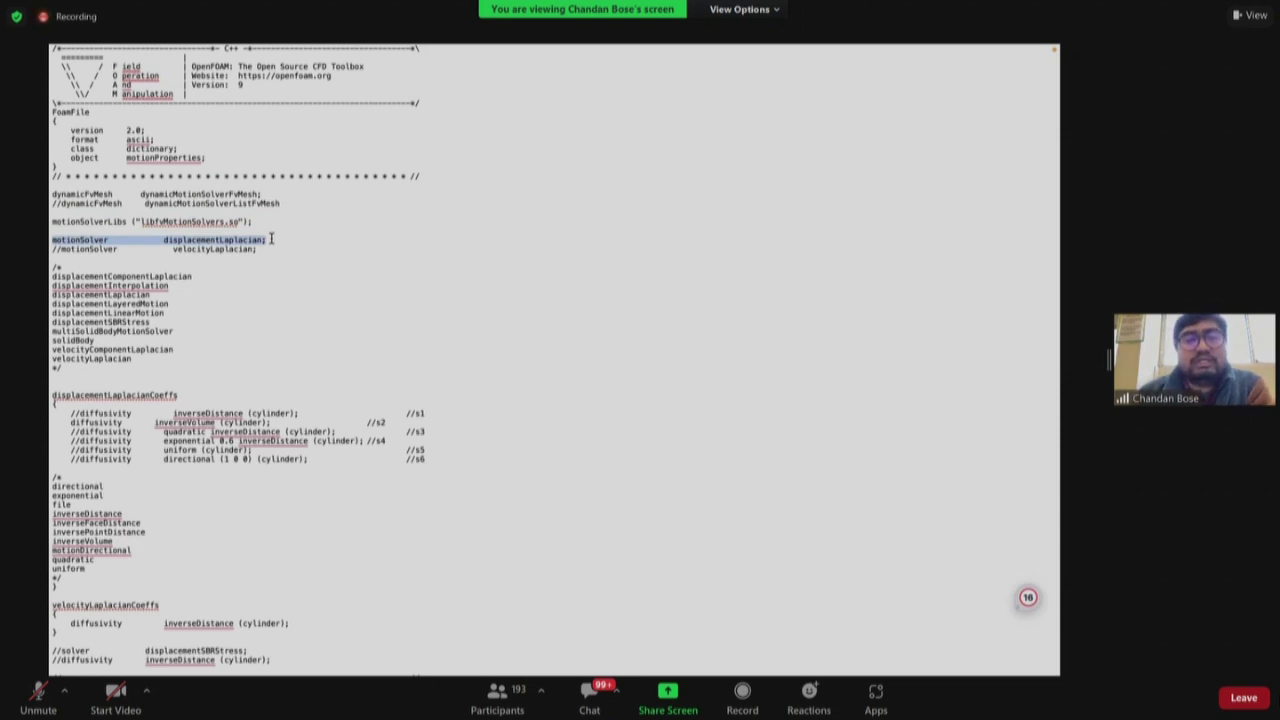
drag(271, 239, 217, 233)
double_click(217, 237)
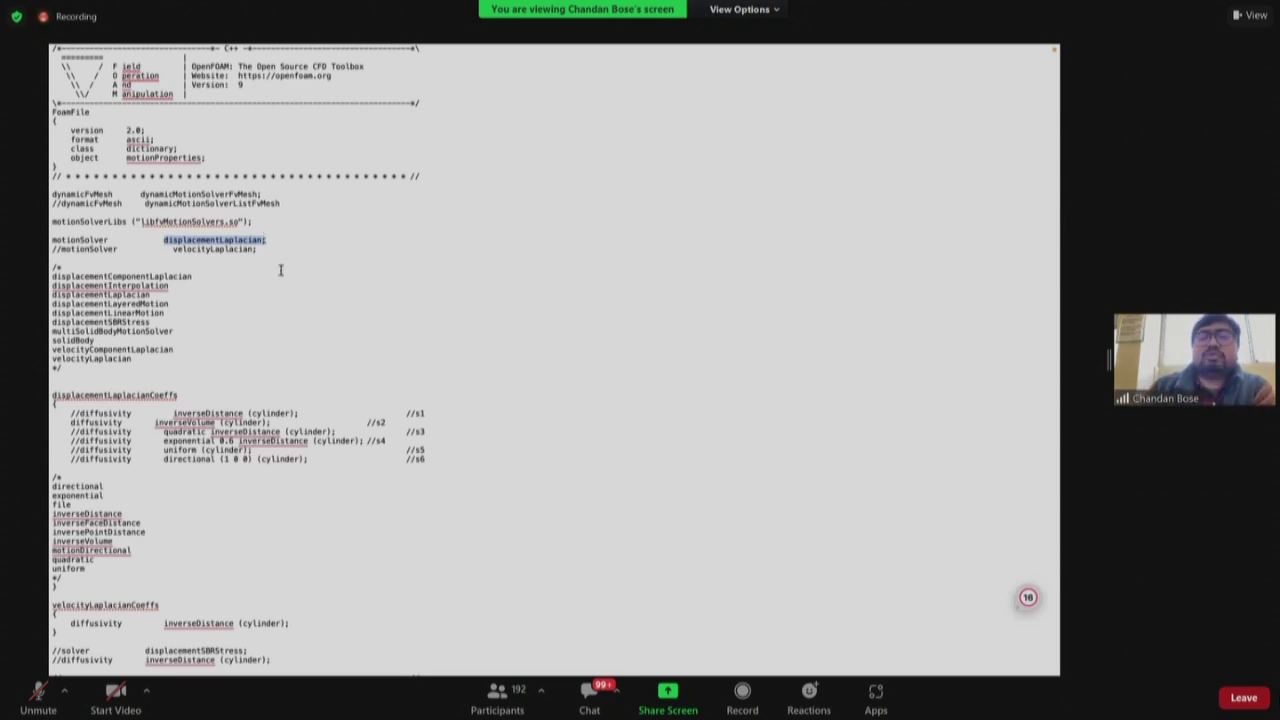
click(229, 261)
drag(164, 240, 263, 241)
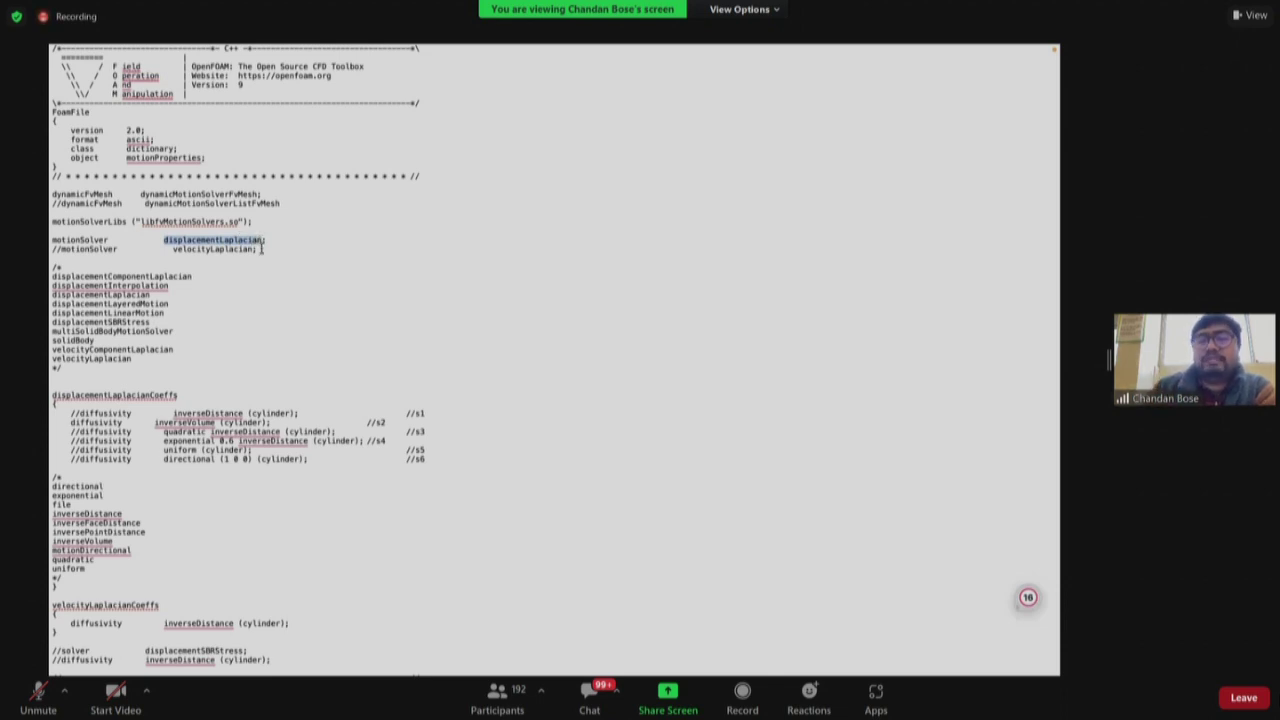
click(176, 245)
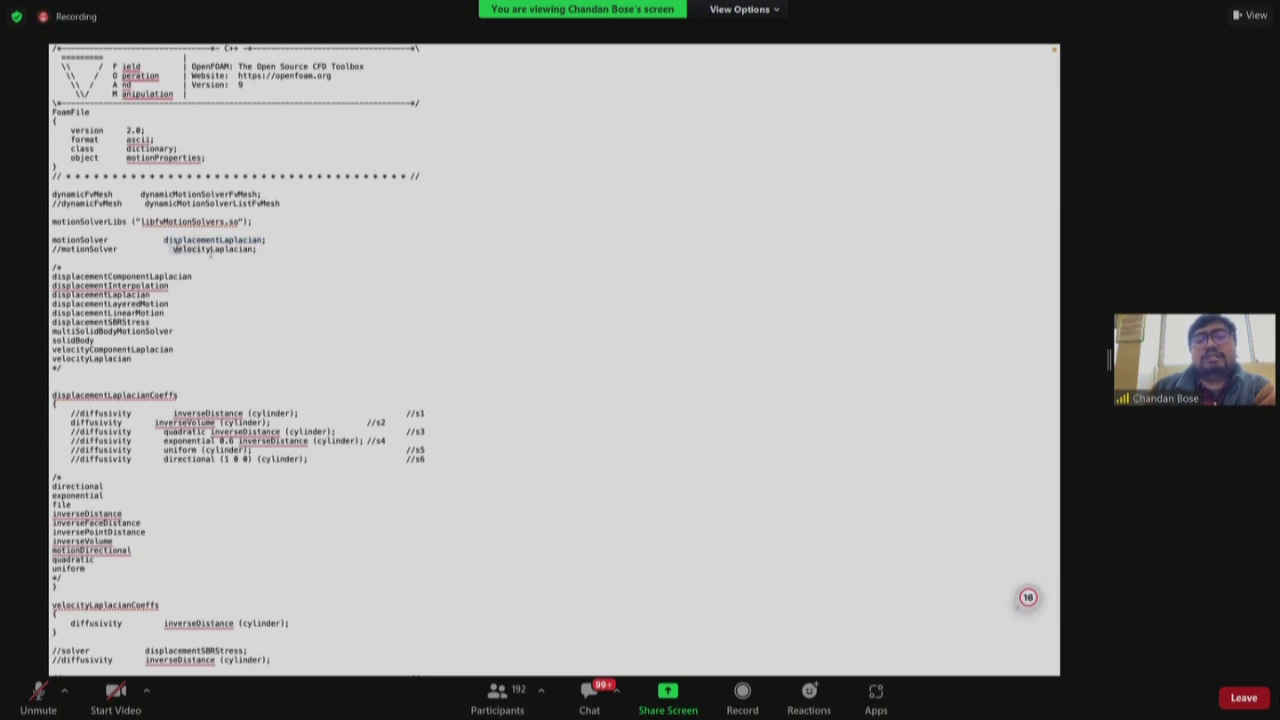
drag(171, 248, 252, 256)
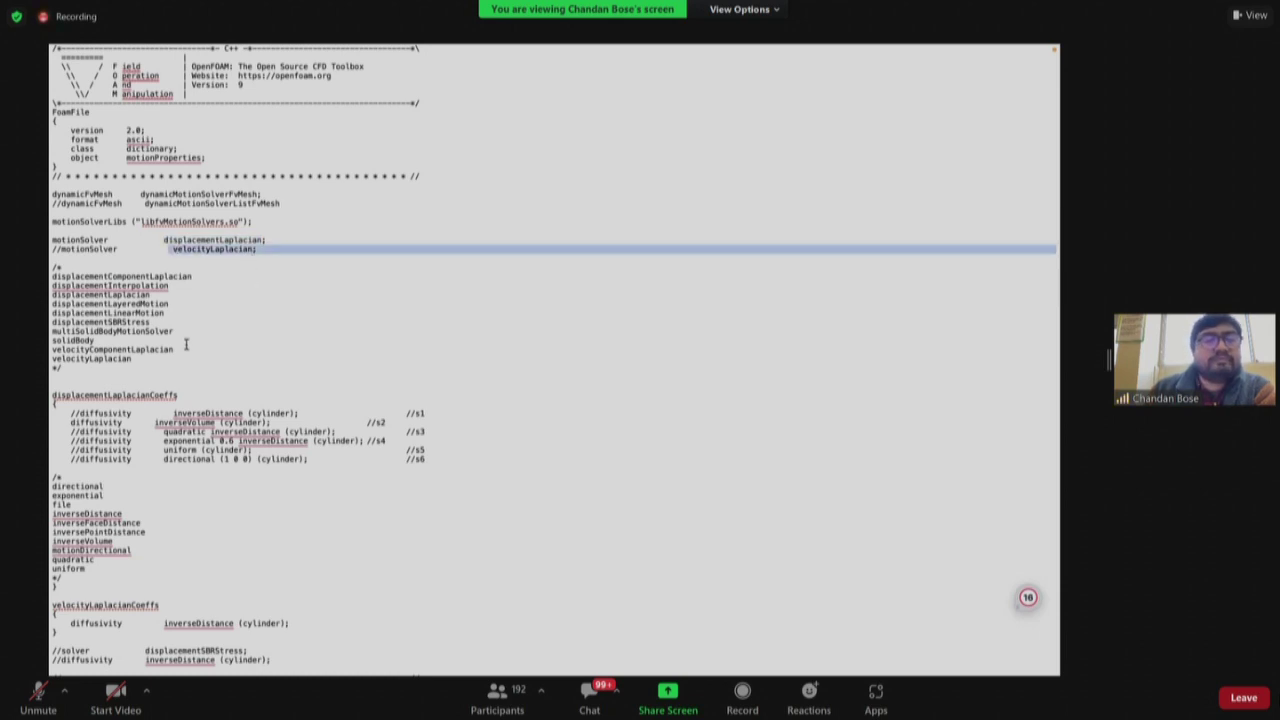
click(53, 274)
drag(53, 274, 134, 367)
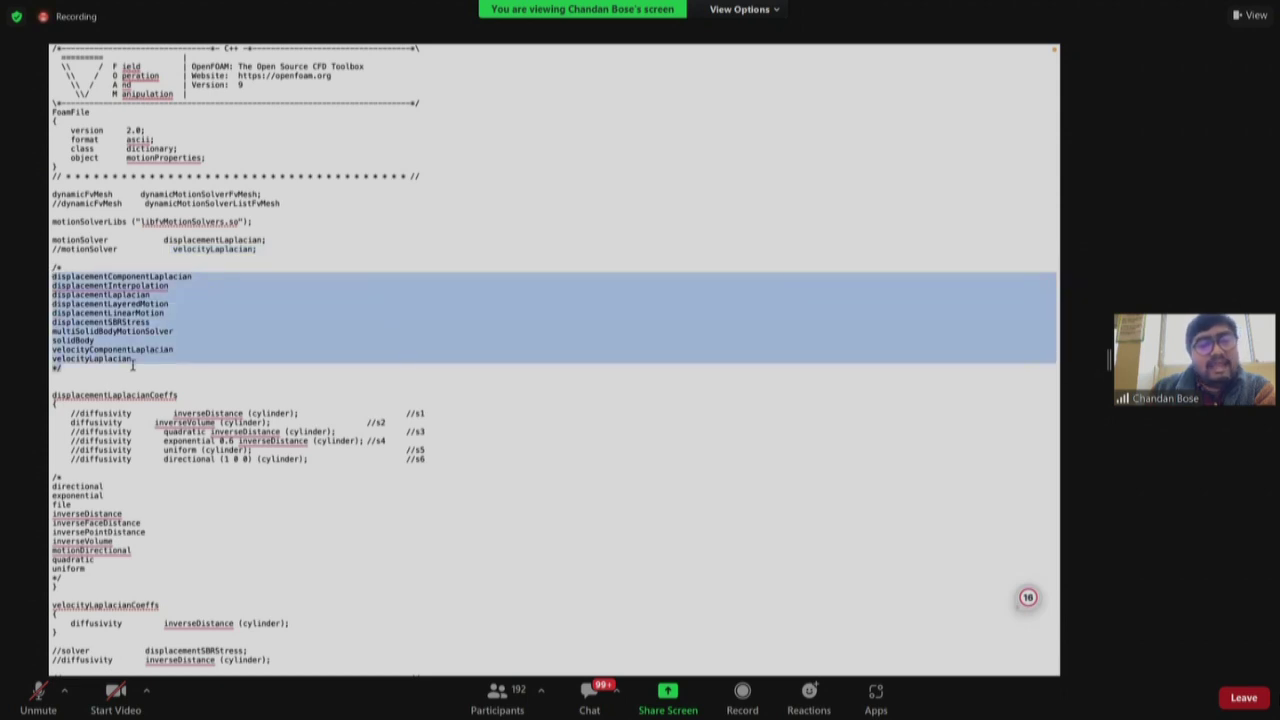
click(136, 369)
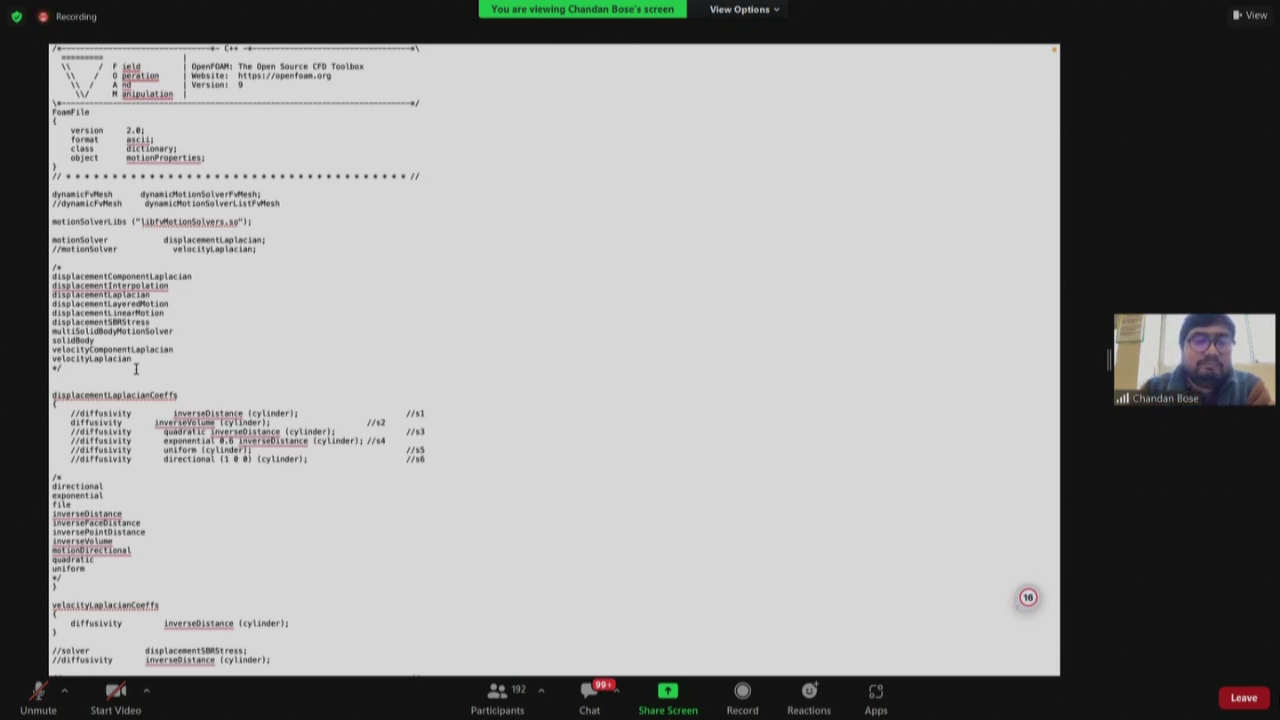
drag(52, 395, 72, 475)
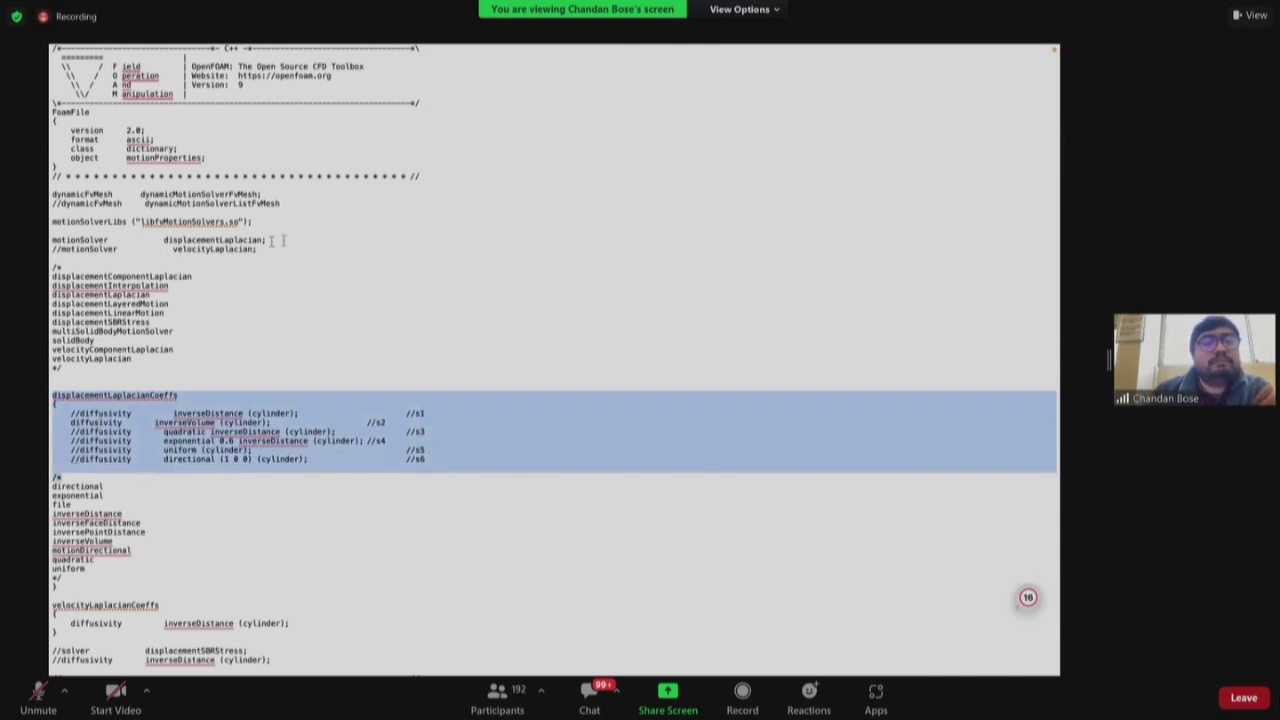
key(Left)
drag(53, 395, 181, 400)
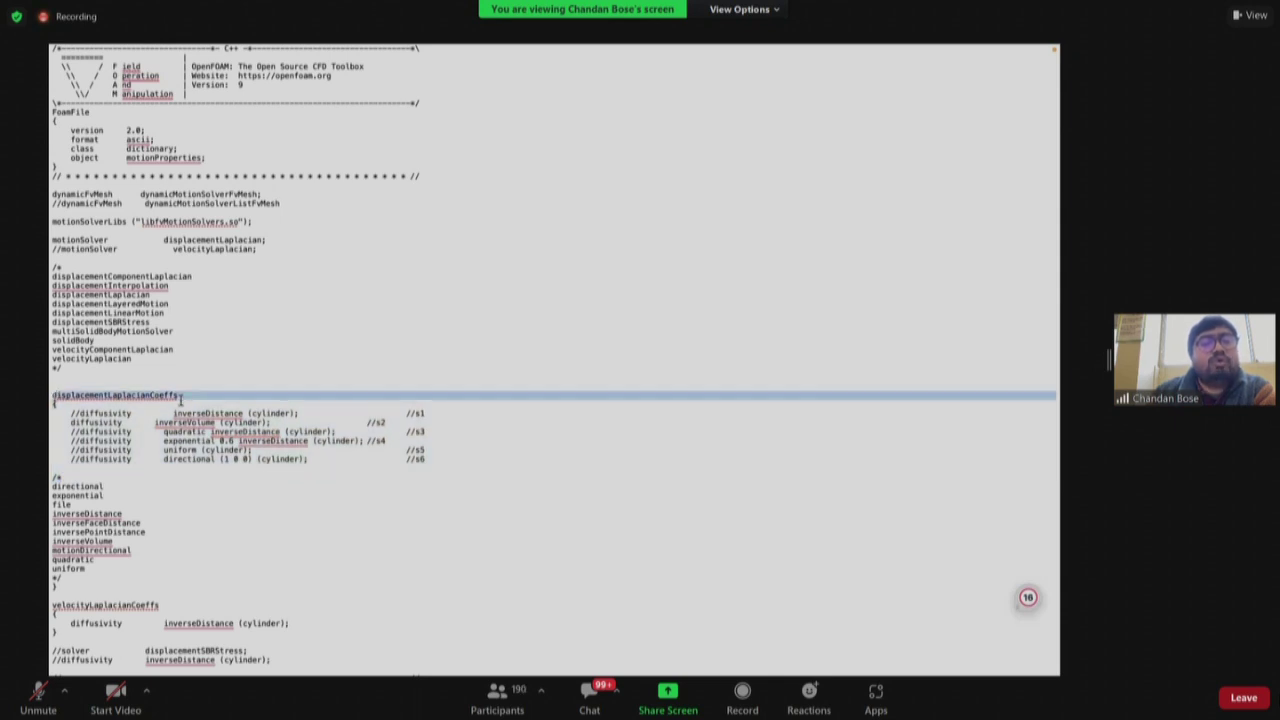
click(90, 422)
double_click(78, 422)
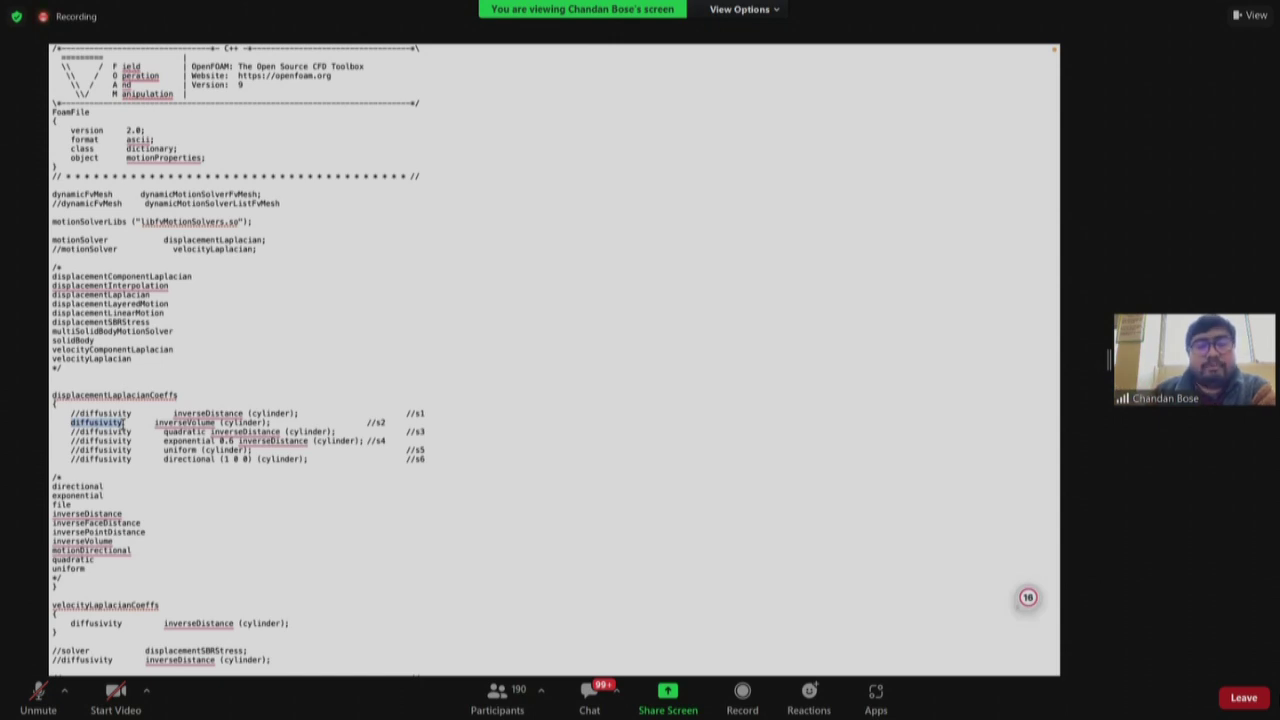
click(155, 422)
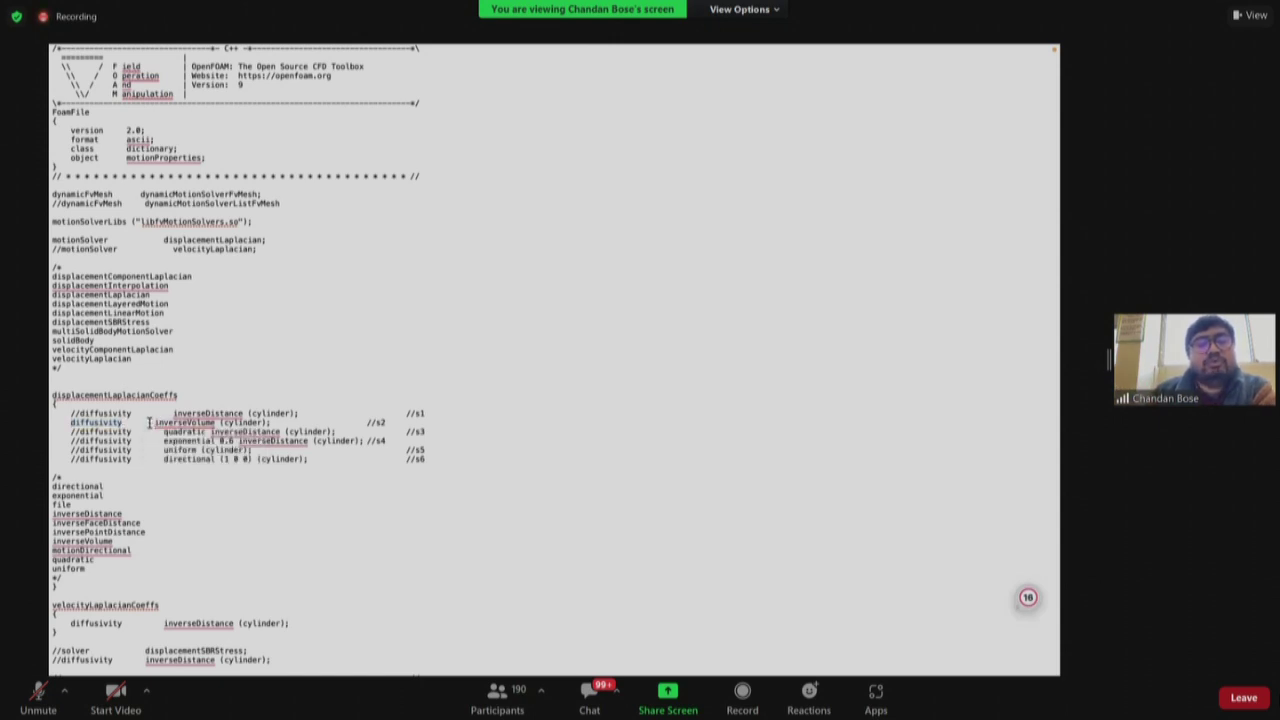
click(175, 412)
click(192, 396)
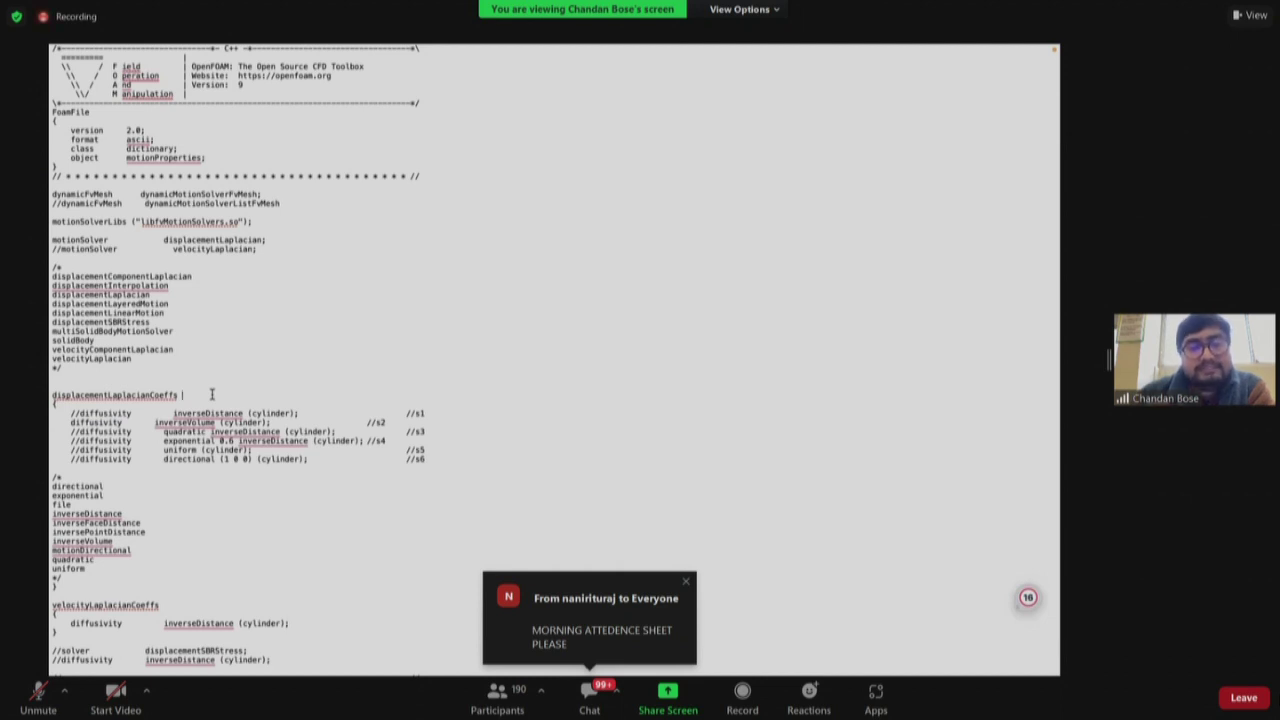
click(158, 423)
click(162, 424)
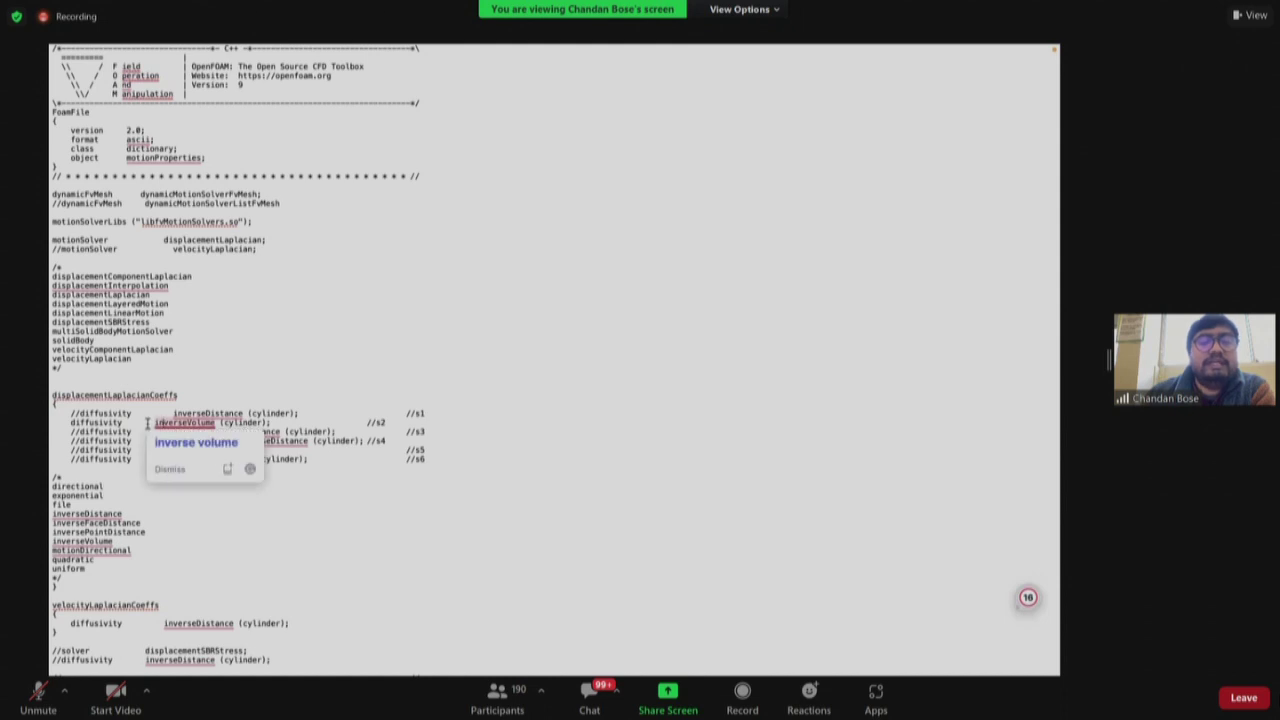
click(223, 423)
drag(223, 423, 258, 417)
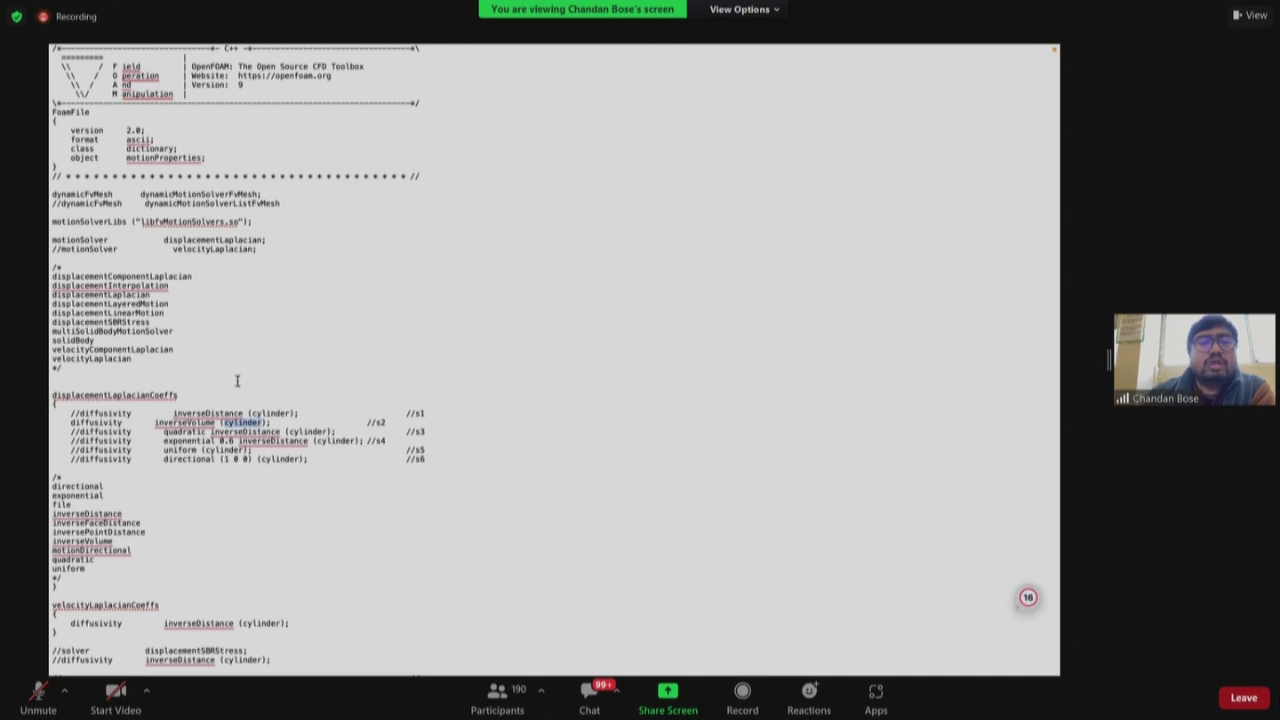
click(54, 248)
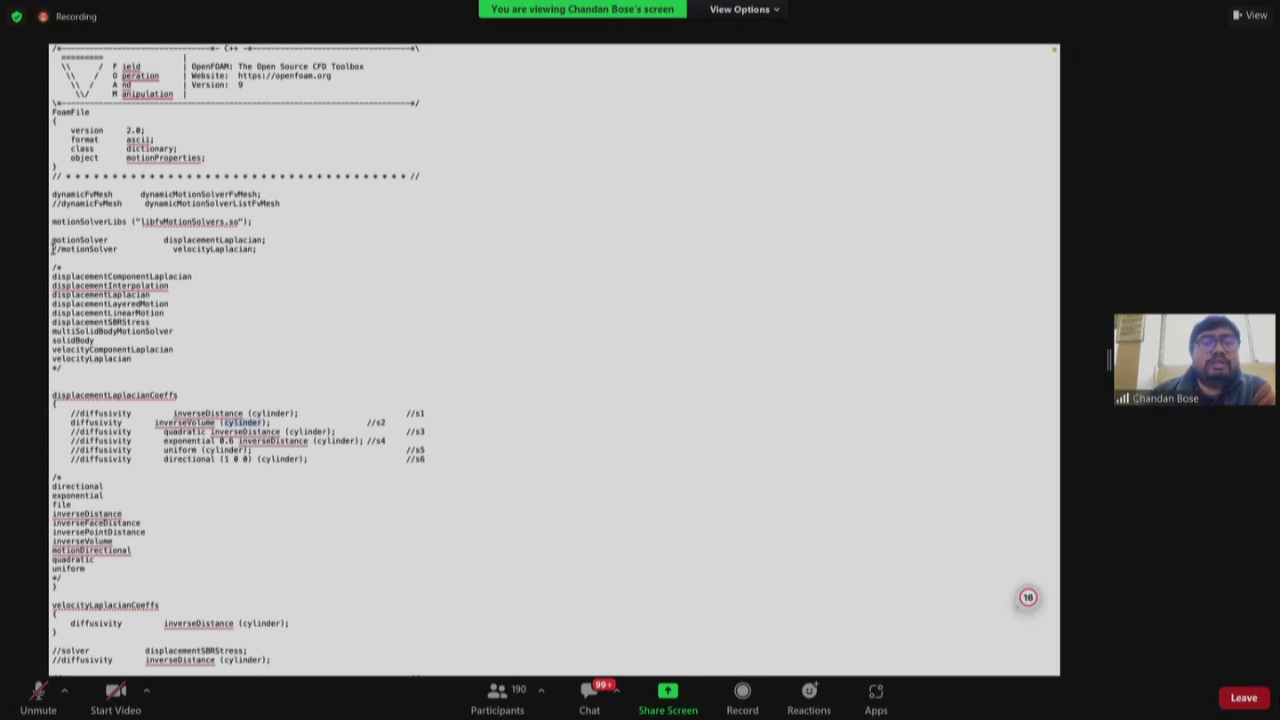
click(55, 203)
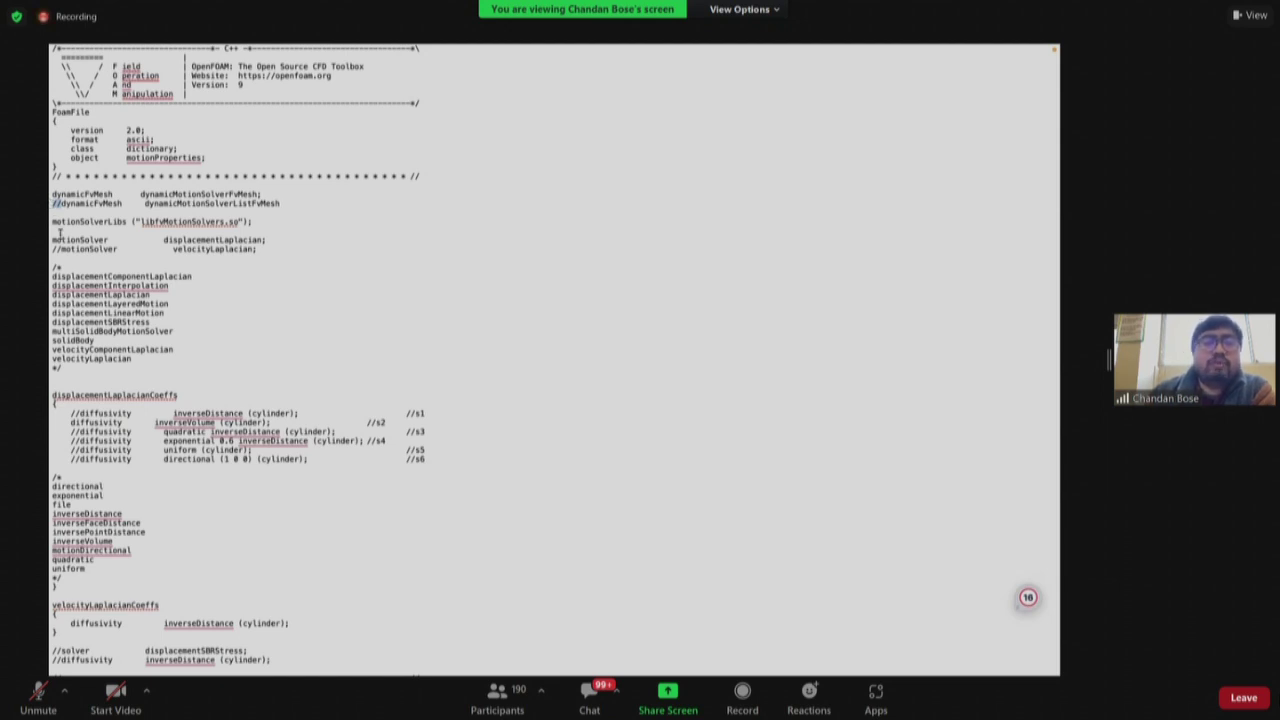
drag(52, 203, 63, 203)
click(60, 268)
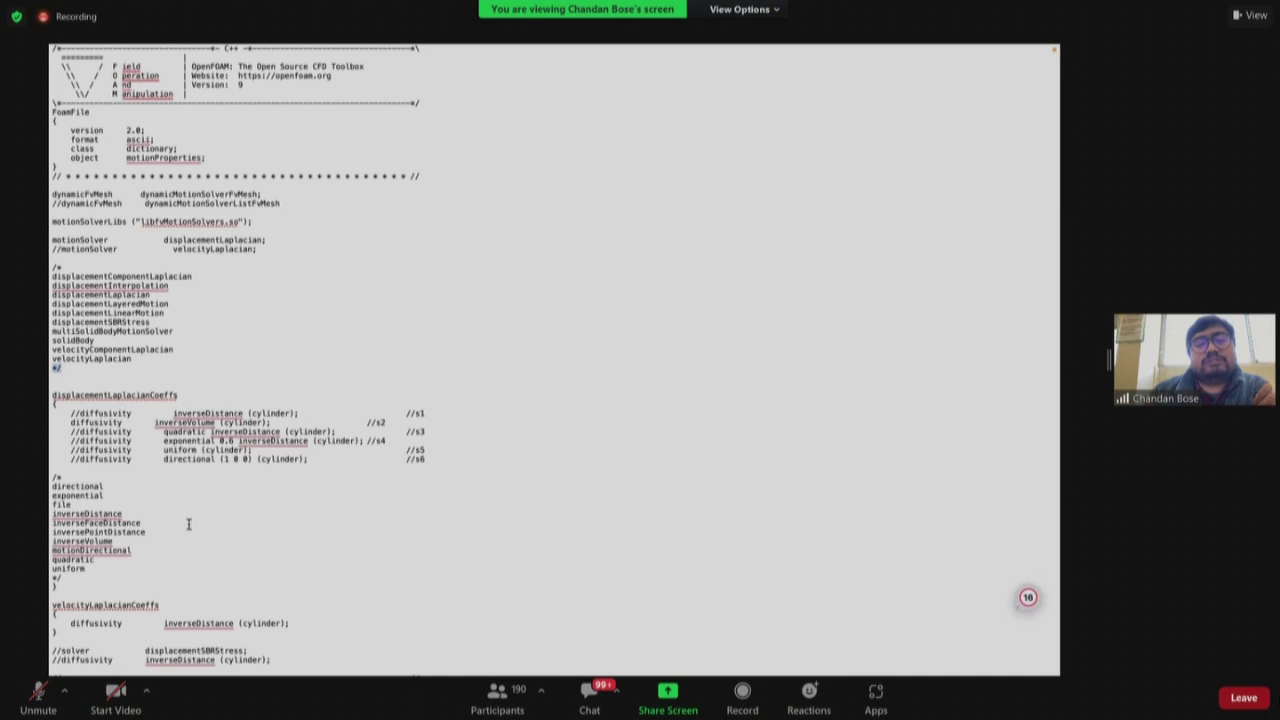
Highlight velocityLaplacianCoeffs and its diffusivity inverseDistance line, then tile TextEdit beside PowerPoint
scroll(188, 524, down, 1)
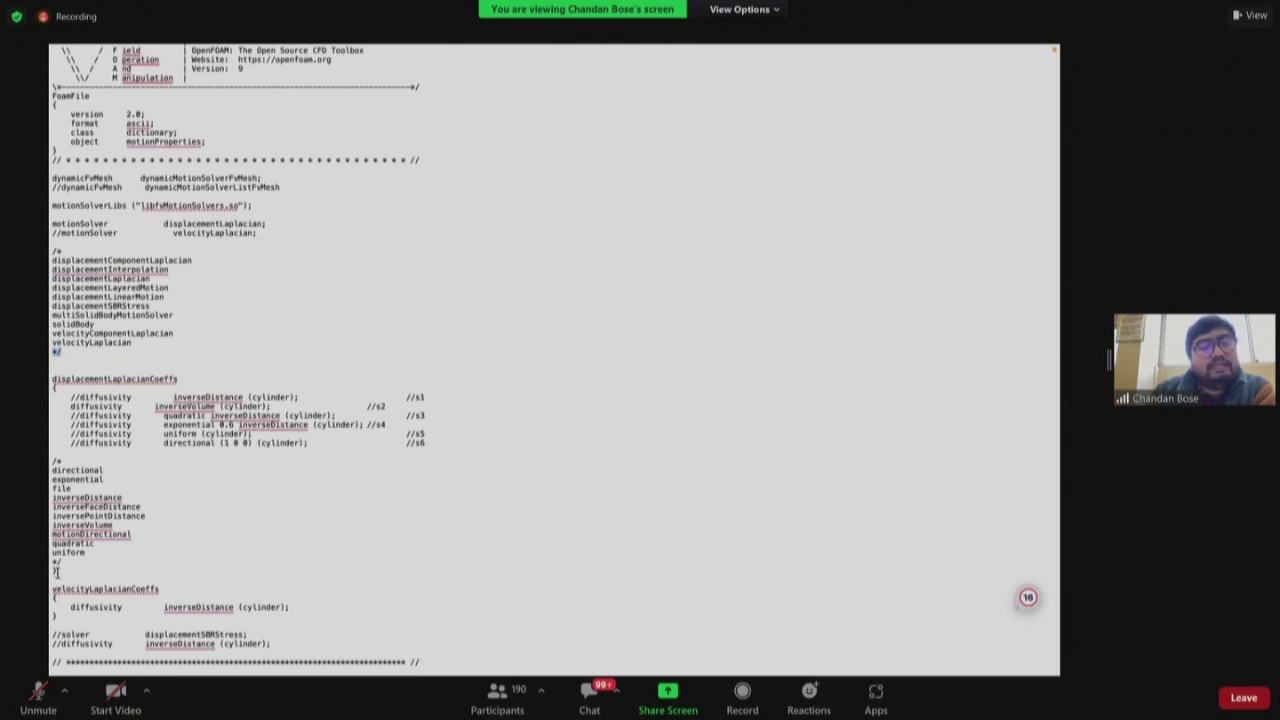
drag(52, 588, 62, 617)
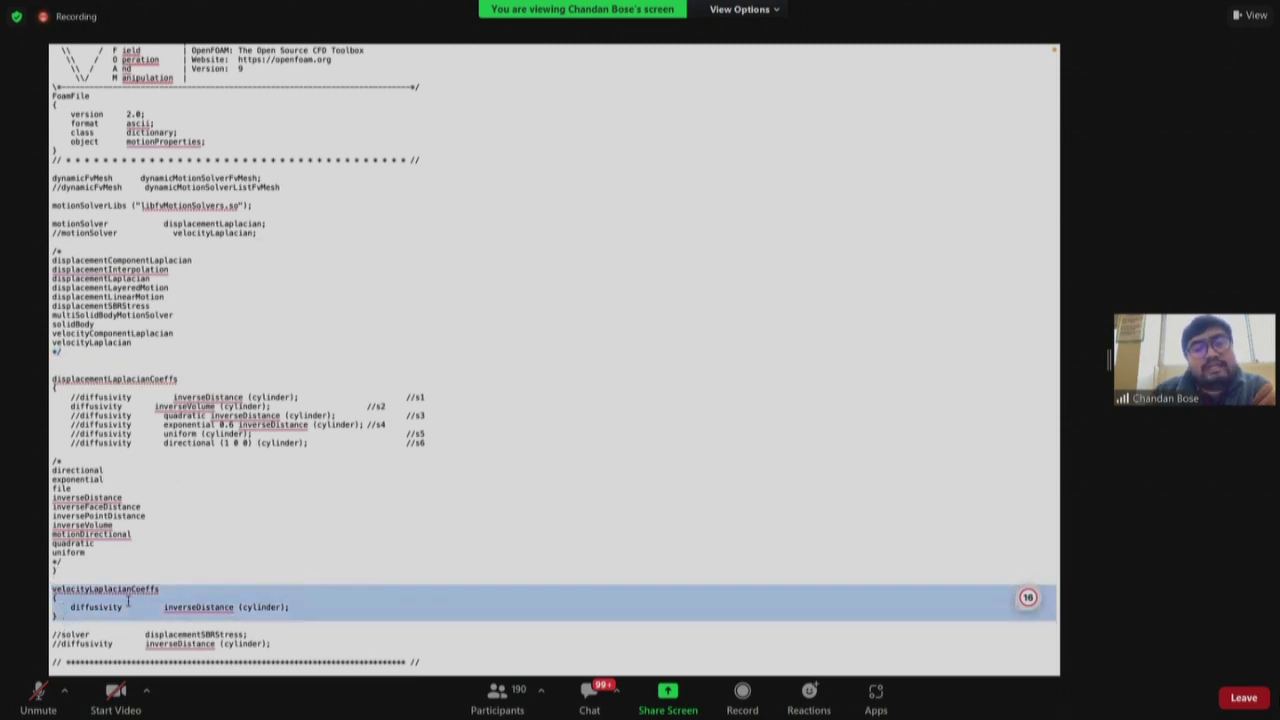
click(160, 604)
drag(70, 606, 233, 607)
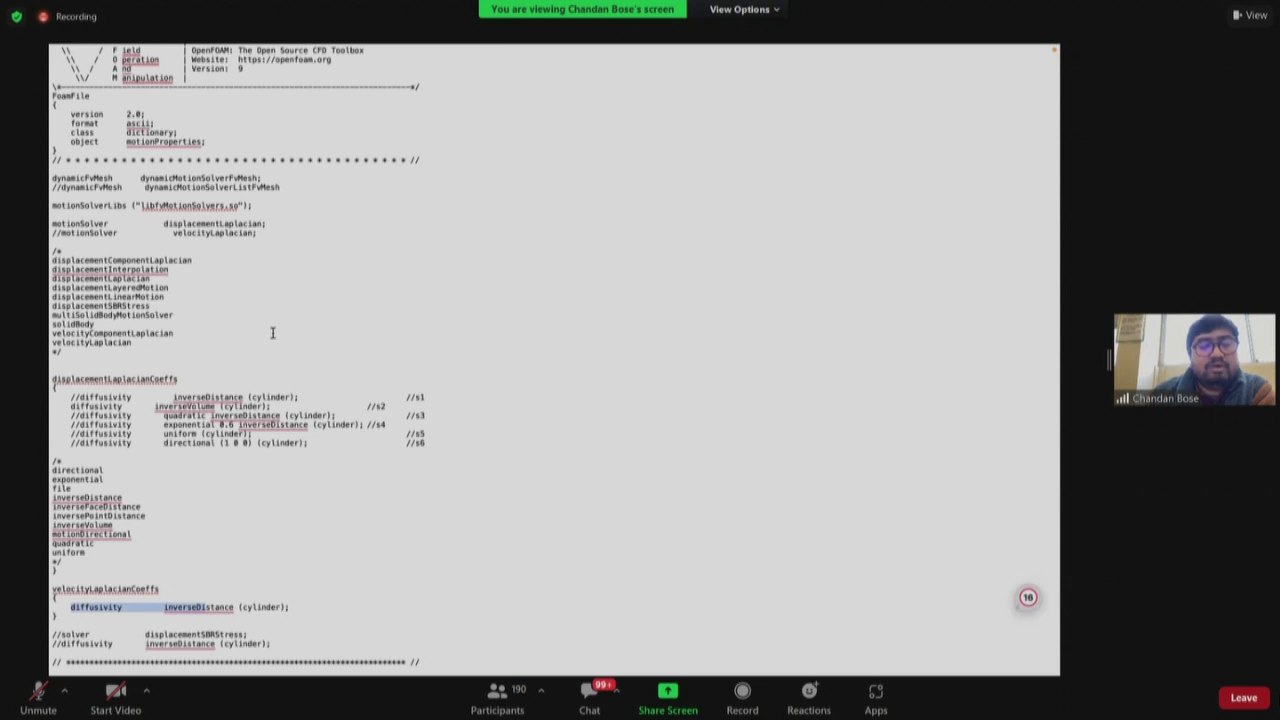
mouse_move(125, 48)
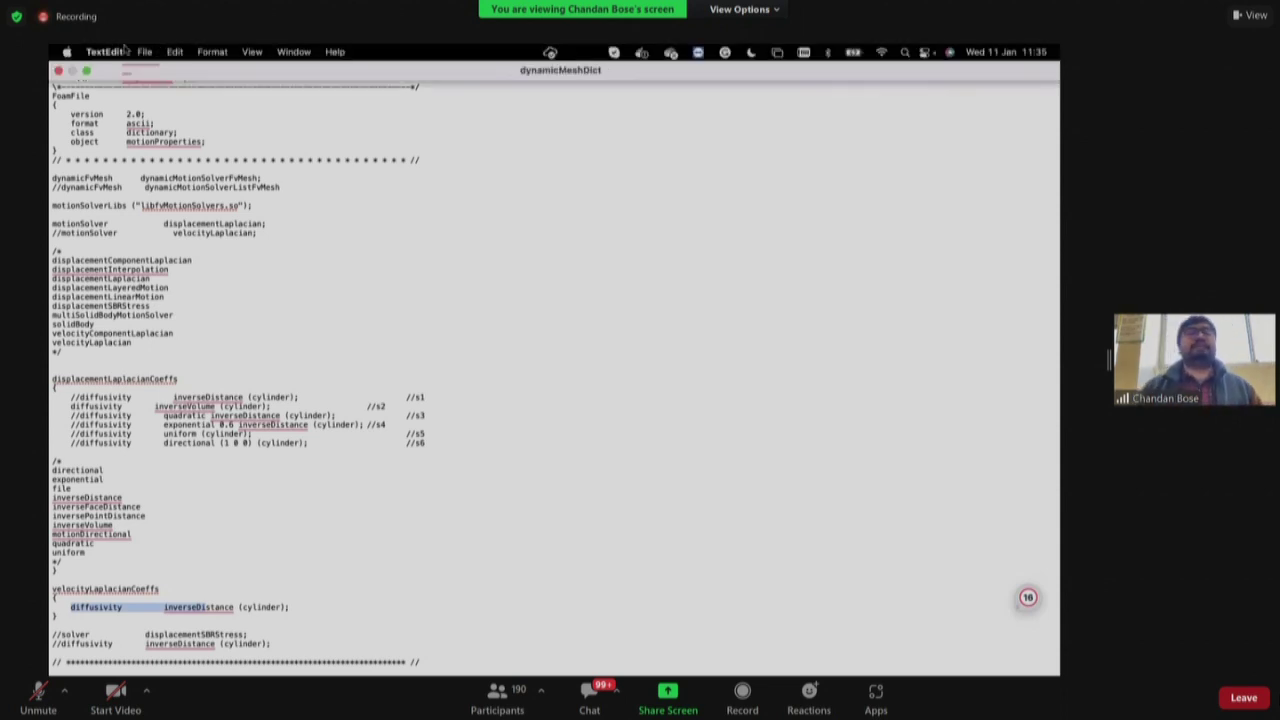
click(86, 70)
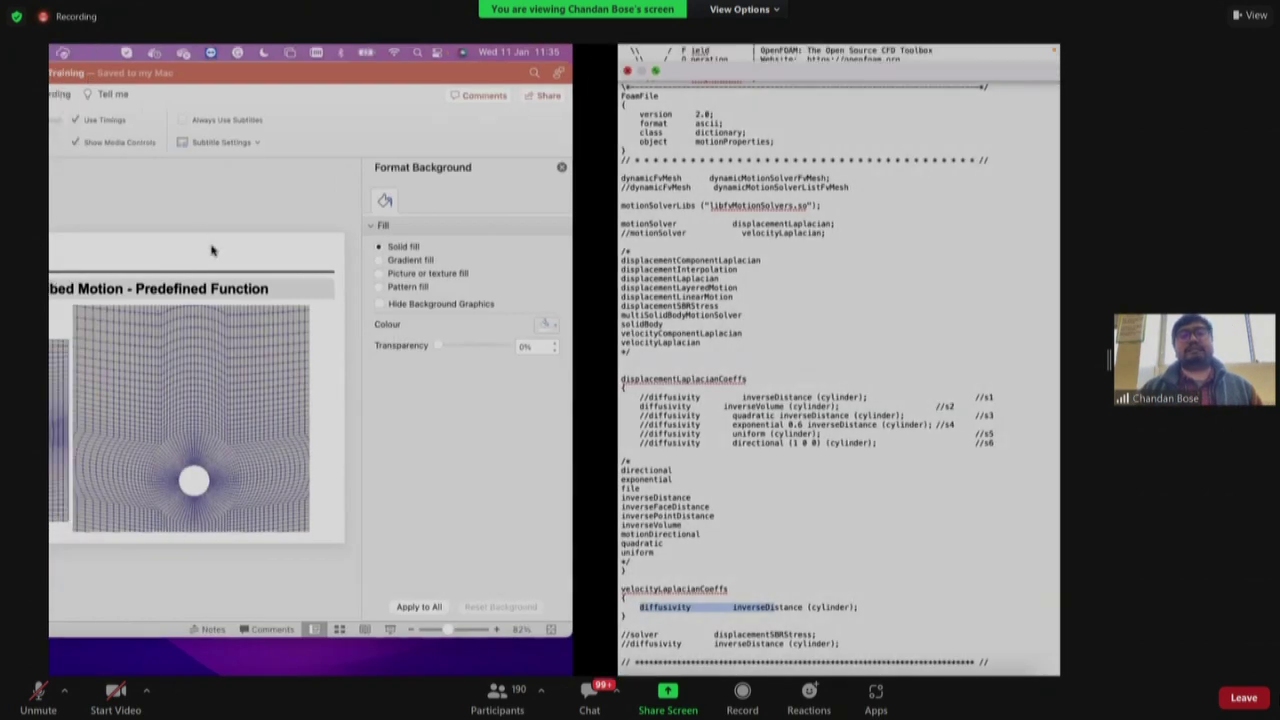
Bring PowerPoint into full view, then switch to Finder's constant folder listing
click(211, 250)
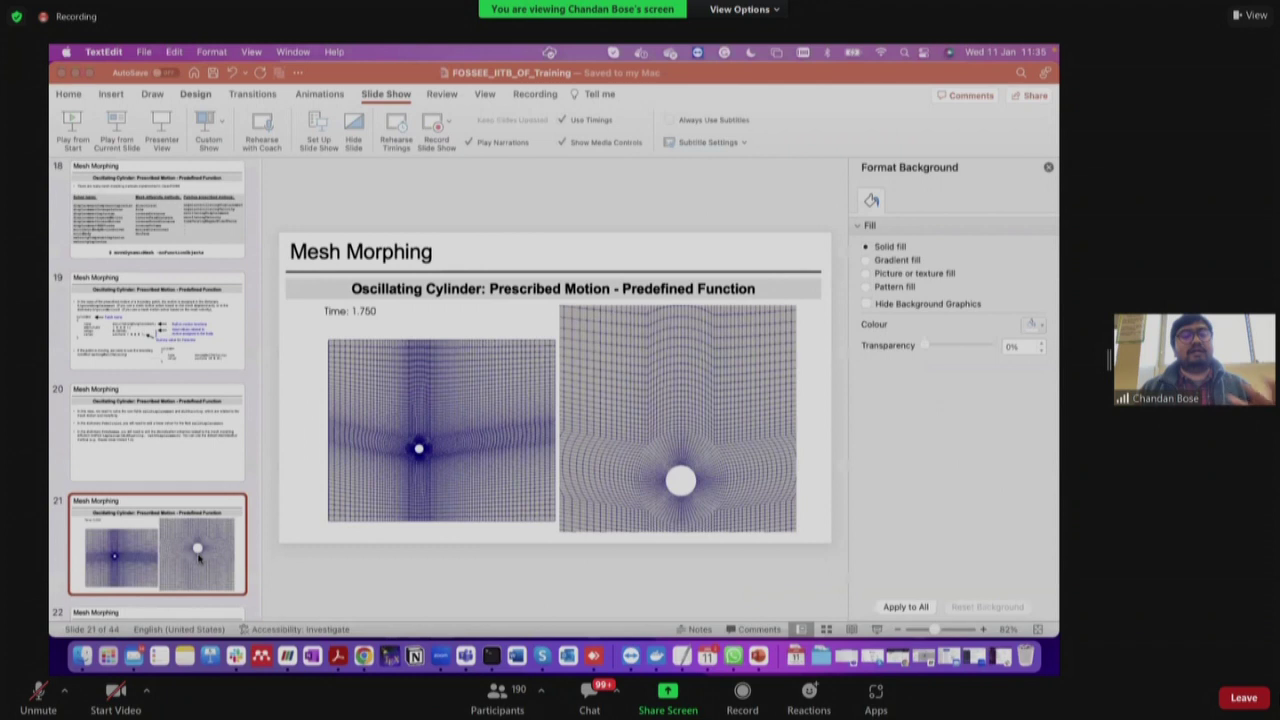
click(82, 657)
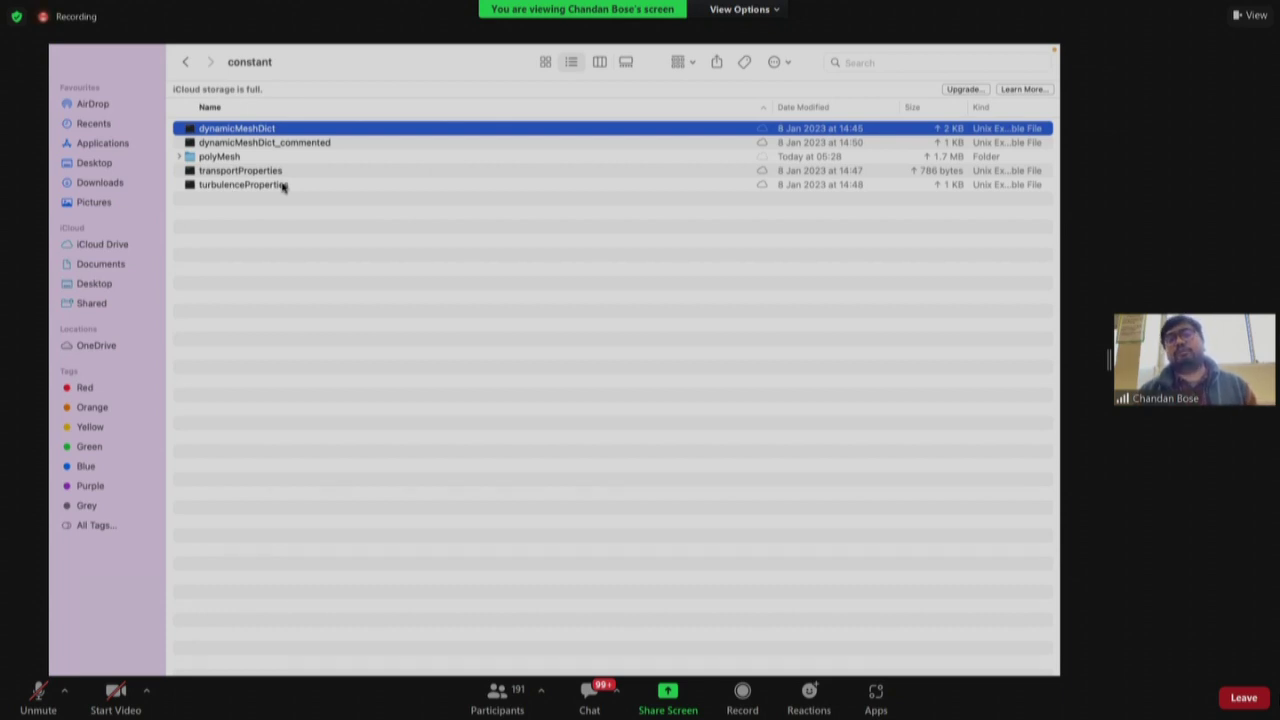
Go back up to the meshMotion case folder and open the system folder
click(250, 157)
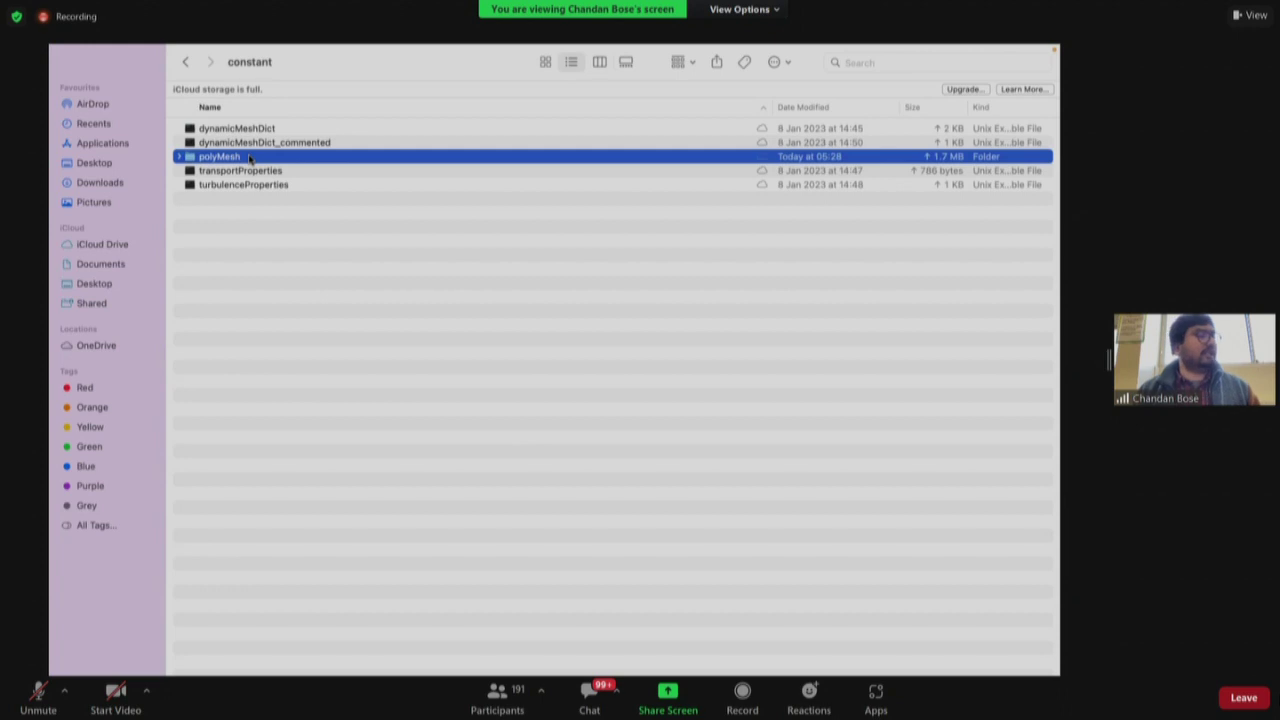
click(187, 62)
scroll(294, 429, down, 2)
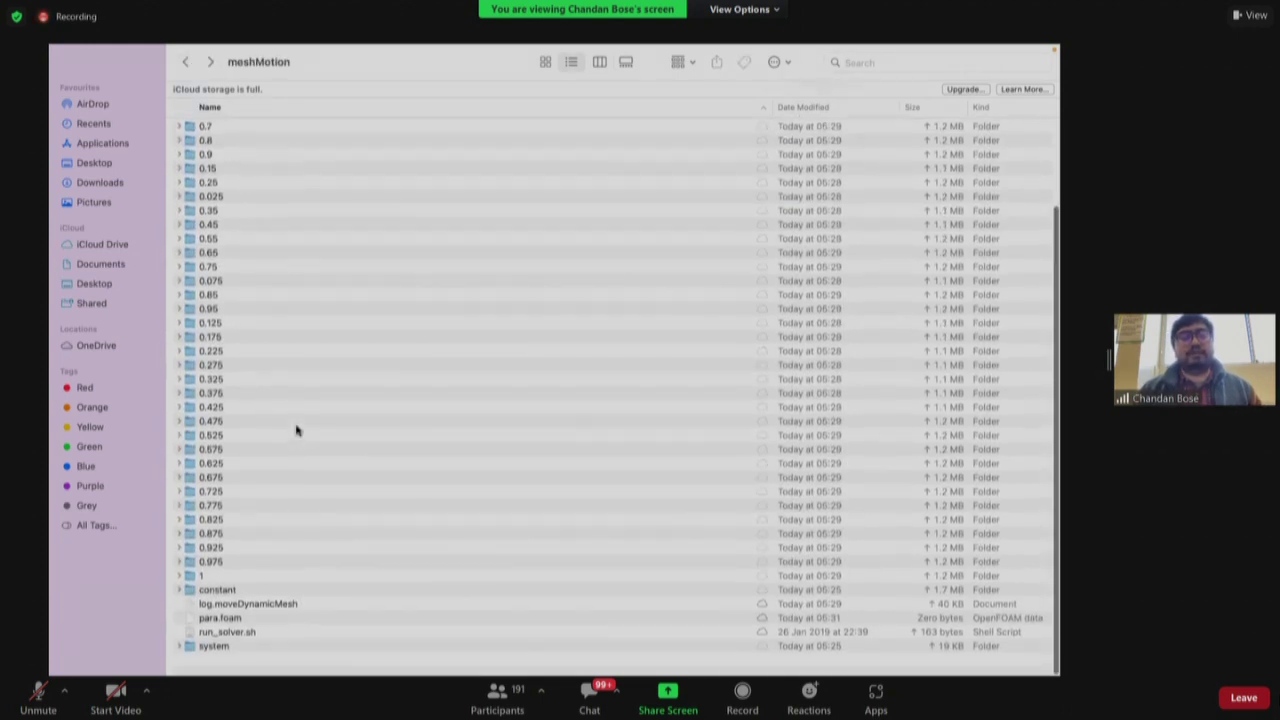
double_click(213, 663)
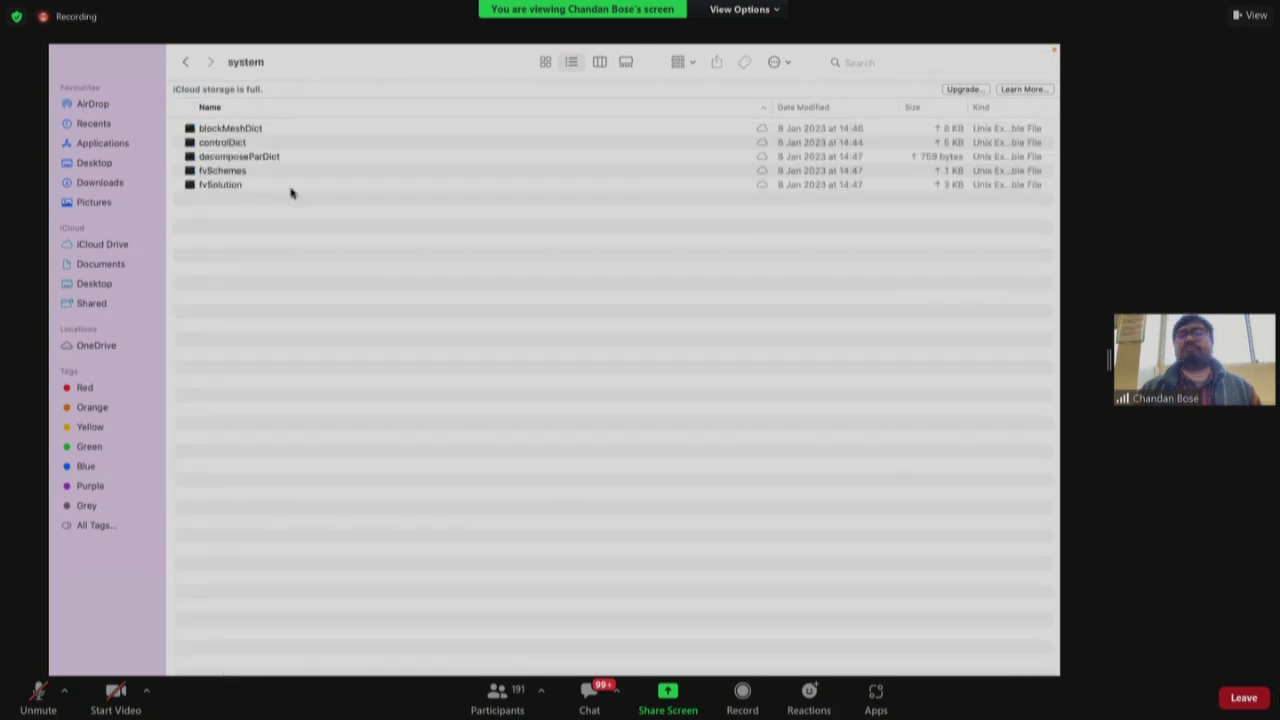
Open blockMeshDict in TextEdit via Open With > Other, searching 'text'
click(250, 132)
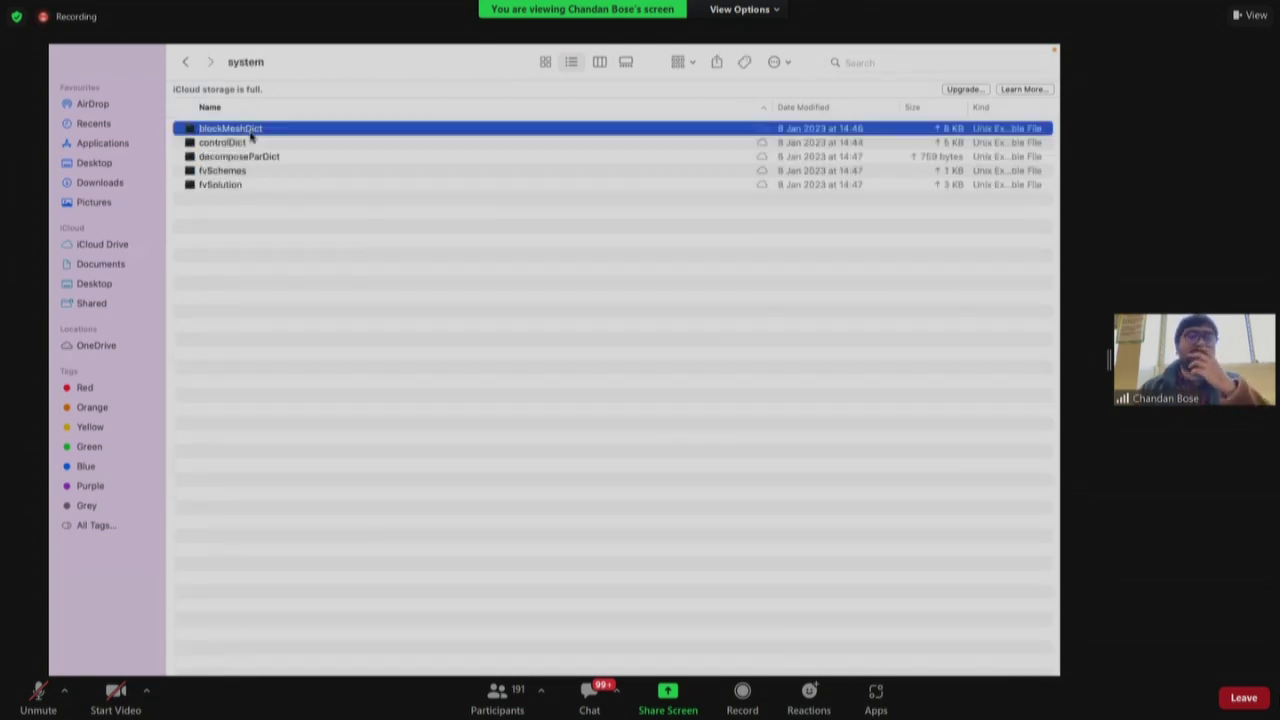
right_click(251, 135)
mouse_move(366, 155)
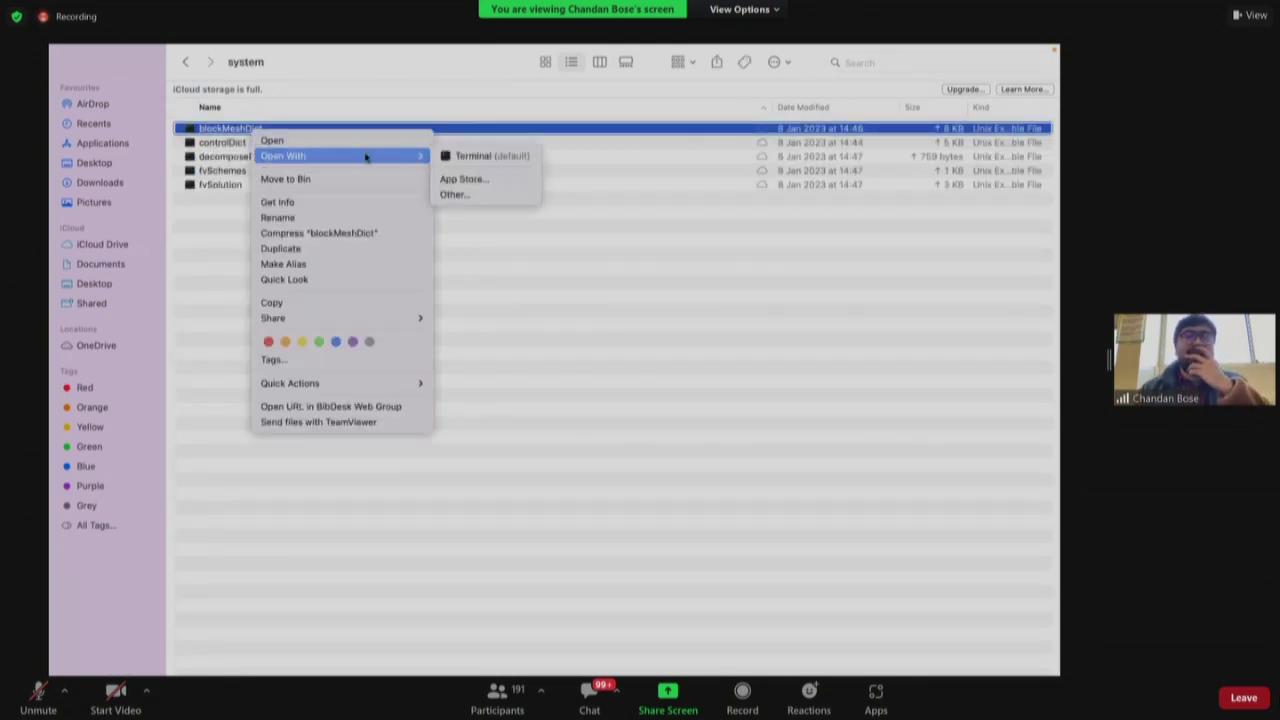
click(453, 194)
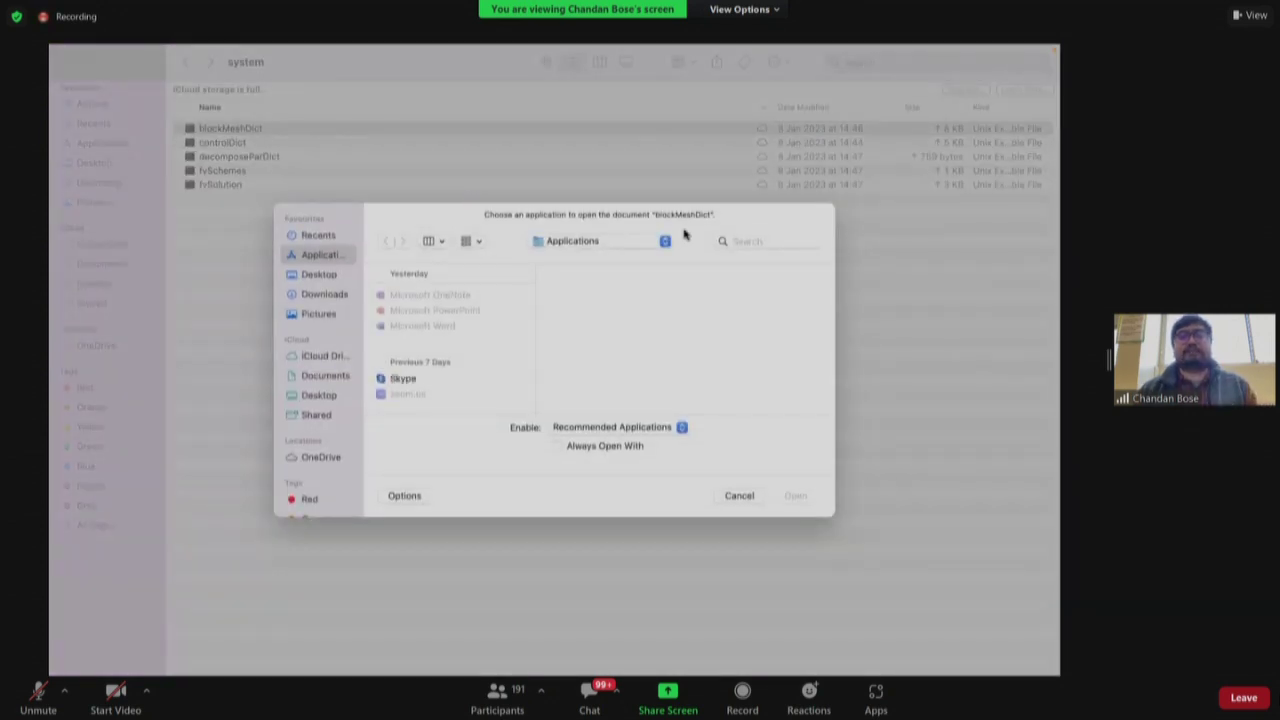
click(740, 240)
text(text)
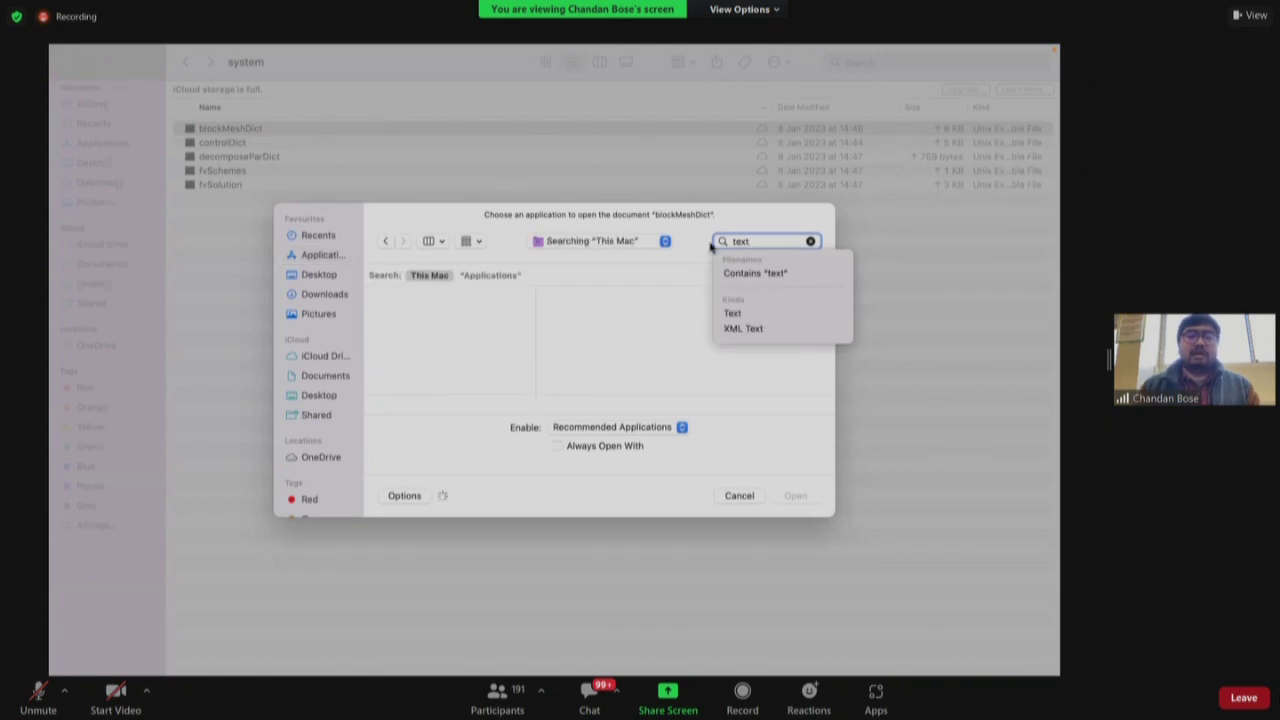
click(401, 318)
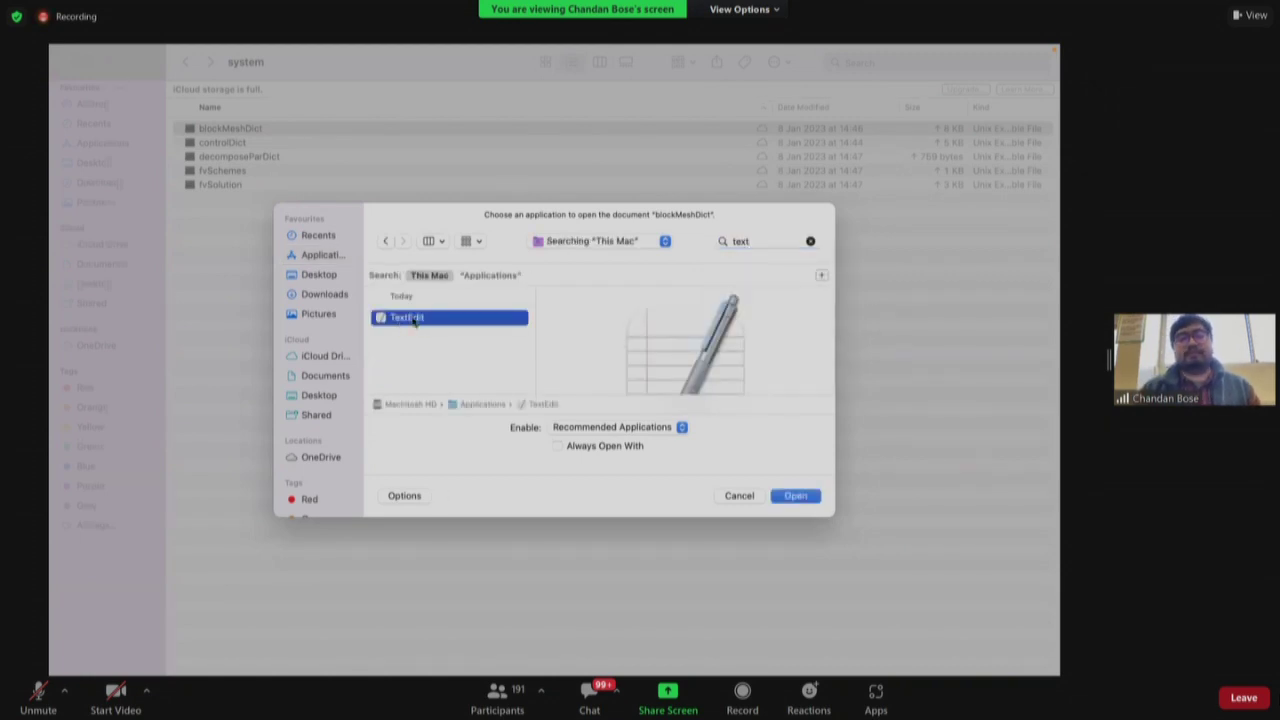
double_click(414, 320)
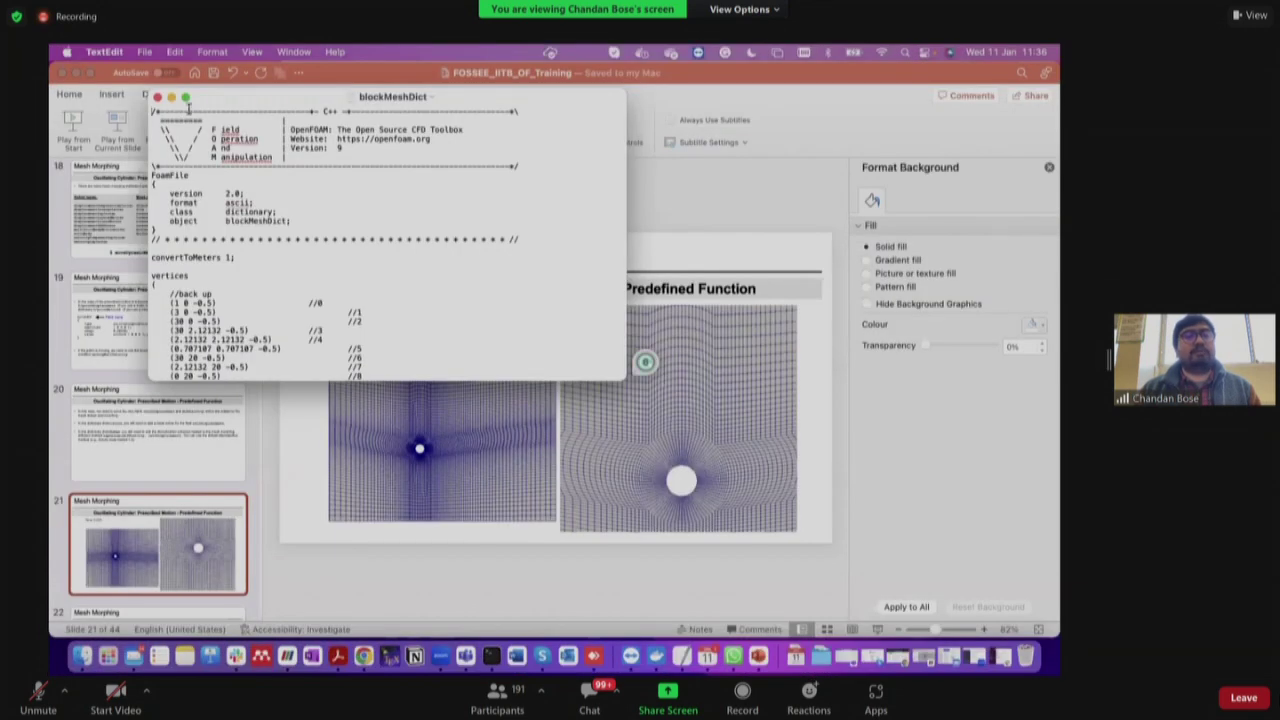
Scroll full-screen blockMeshDict from vertices through blocks and arcs to boundary patches, then exit full screen
click(185, 98)
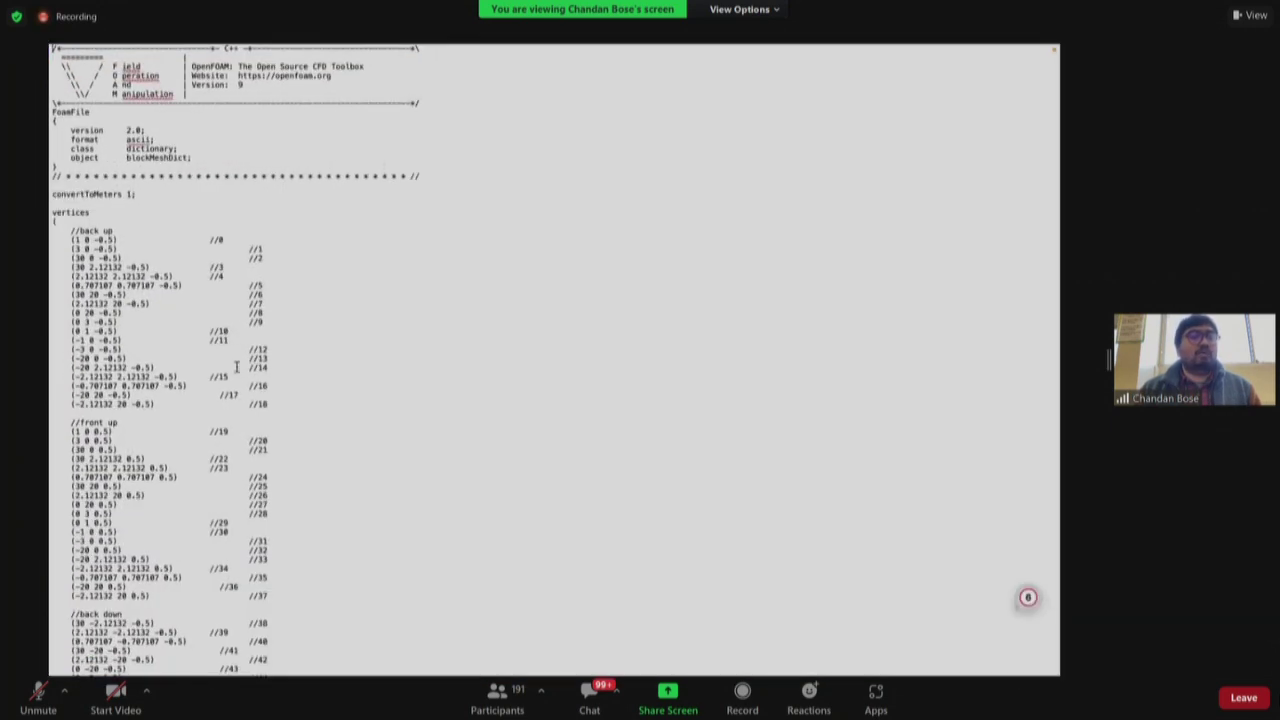
scroll(237, 367, down, 5)
scroll(170, 330, down, 8)
scroll(170, 340, down, 3)
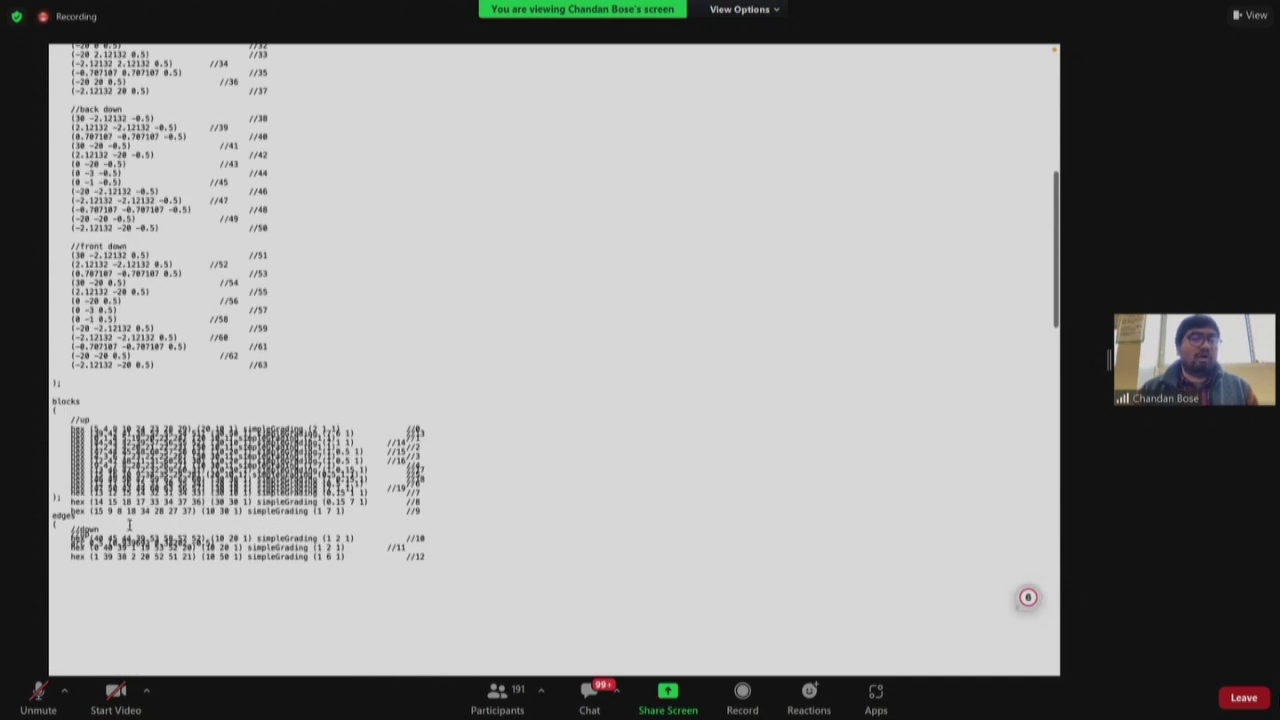
scroll(129, 524, down, 15)
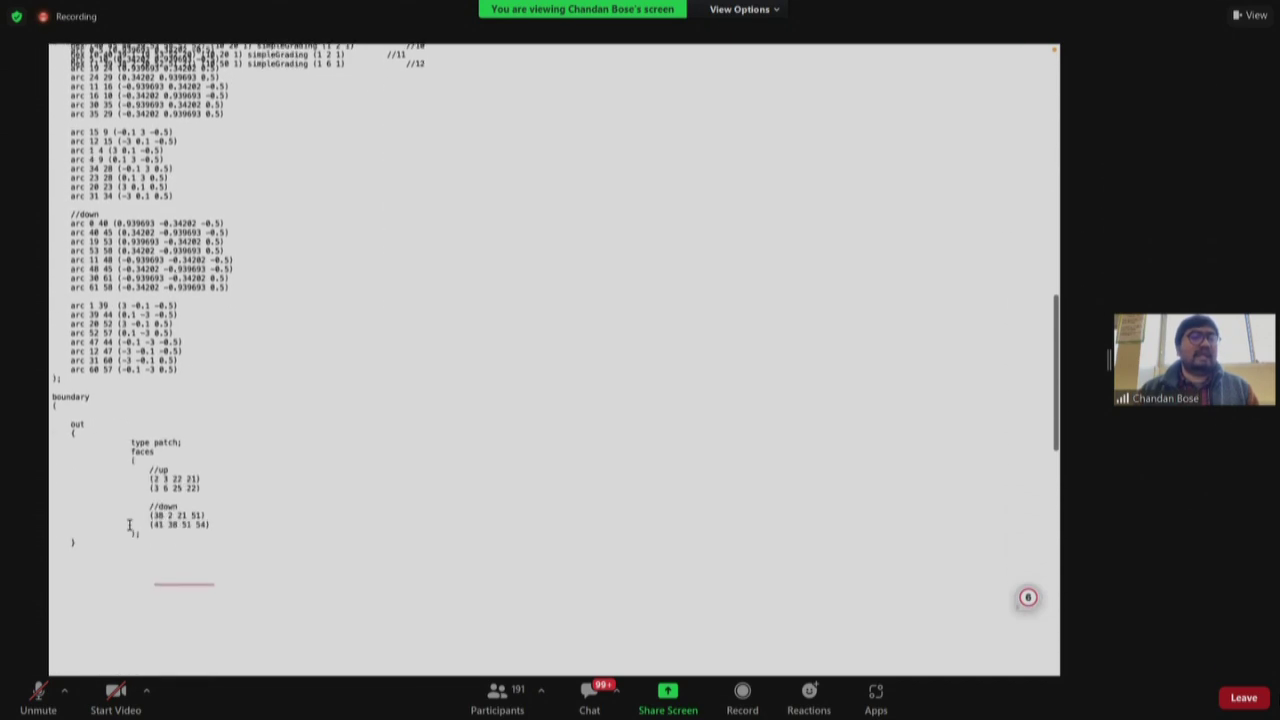
scroll(122, 471, down, 3)
scroll(148, 325, down, 5)
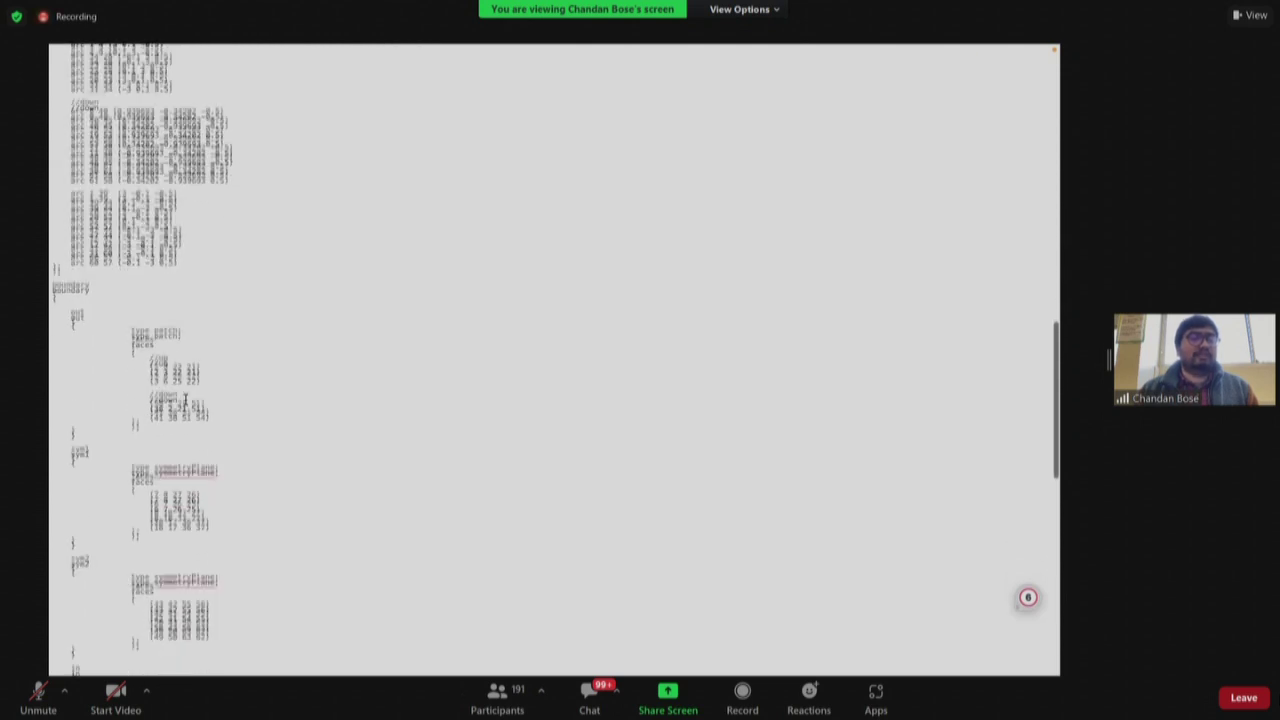
scroll(100, 164, up, 1)
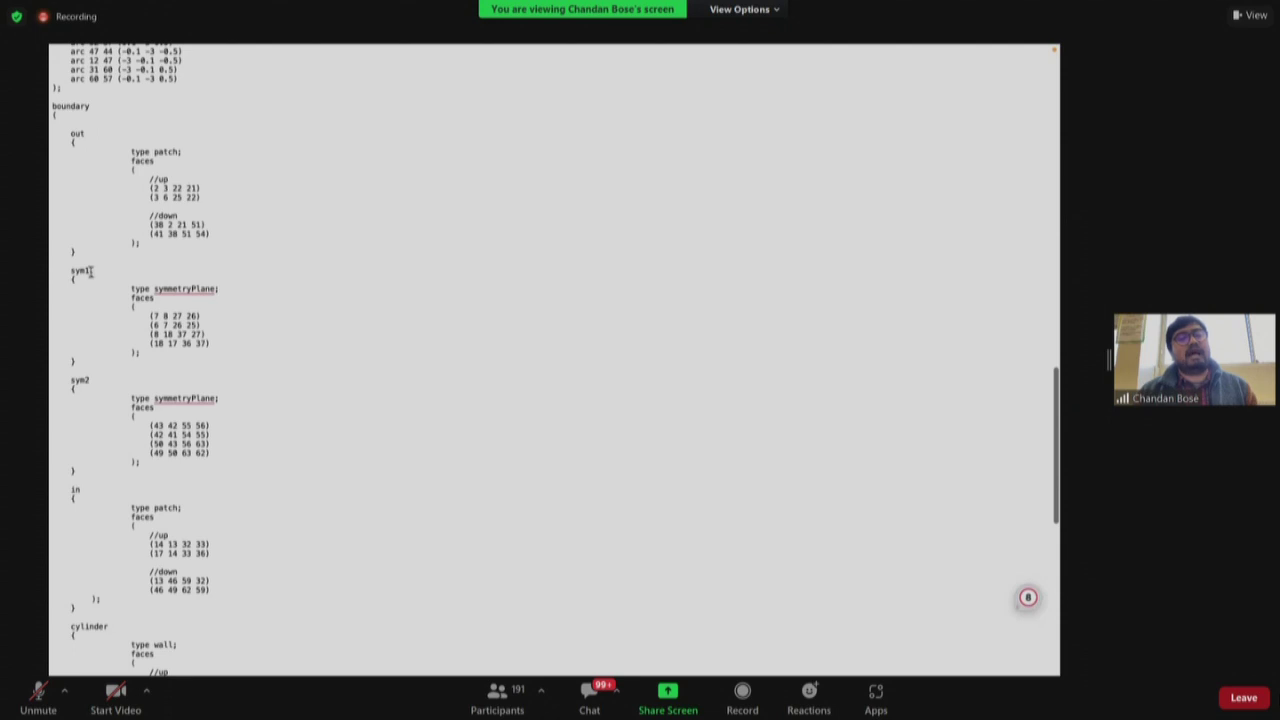
scroll(100, 398, down, 2)
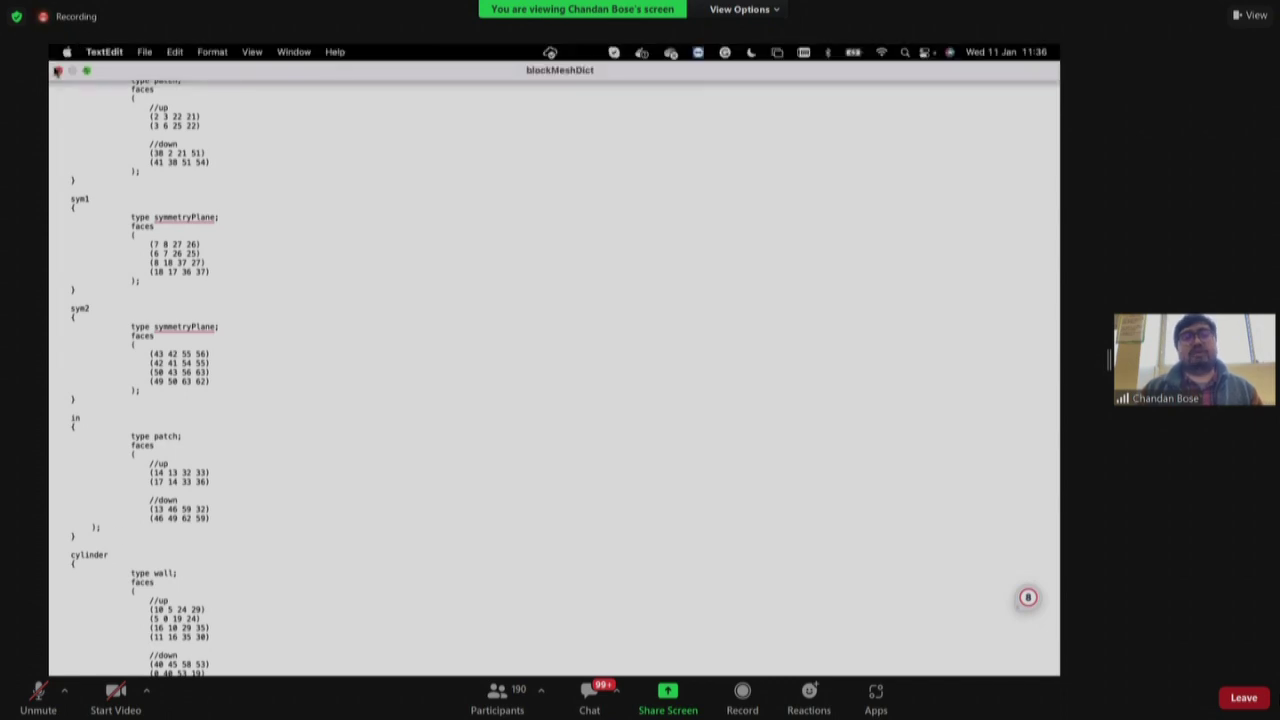
click(57, 73)
click(57, 73)
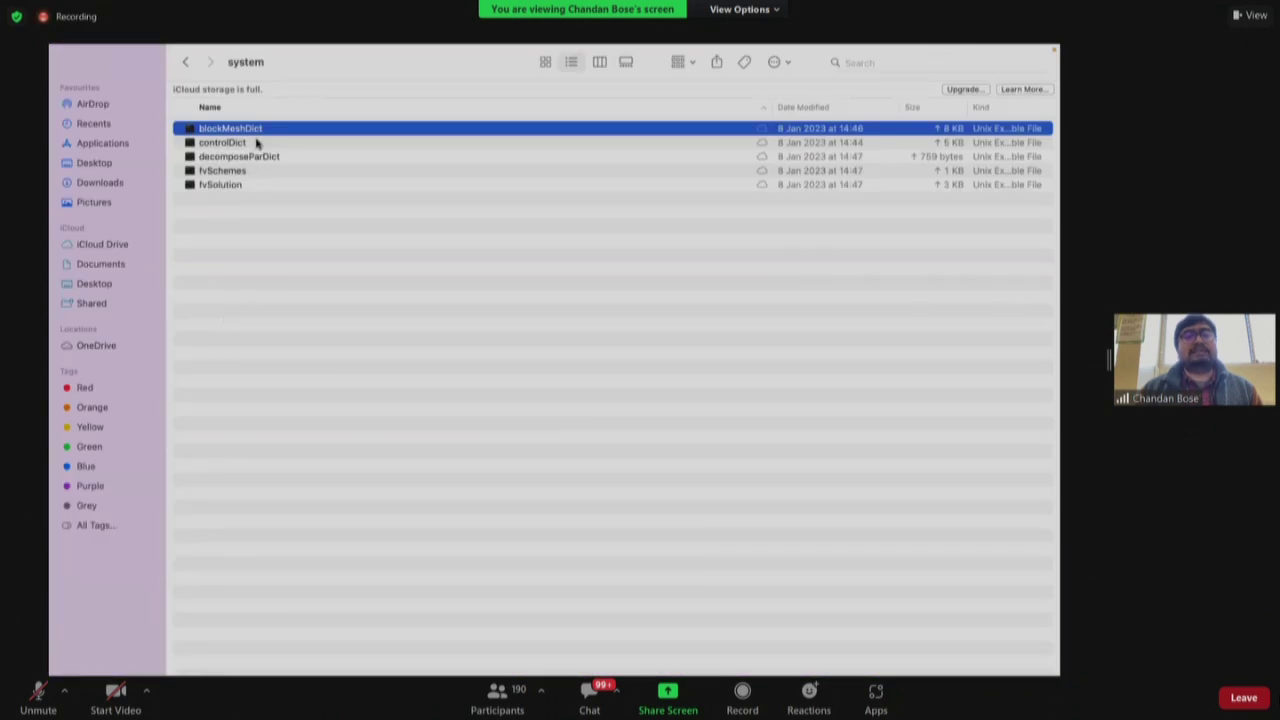
Try opening controlDict from its context menu, quitting the App Store launched by mistake
click(240, 143)
right_click(240, 143)
mouse_move(329, 165)
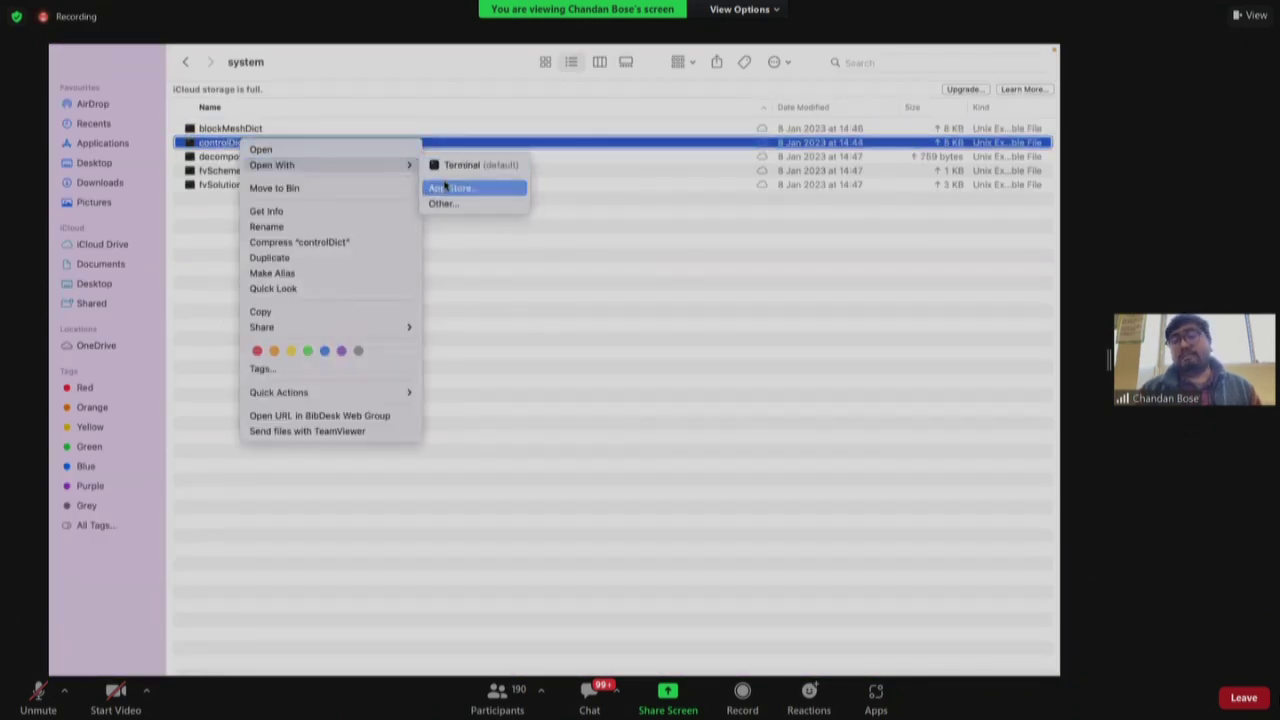
click(456, 189)
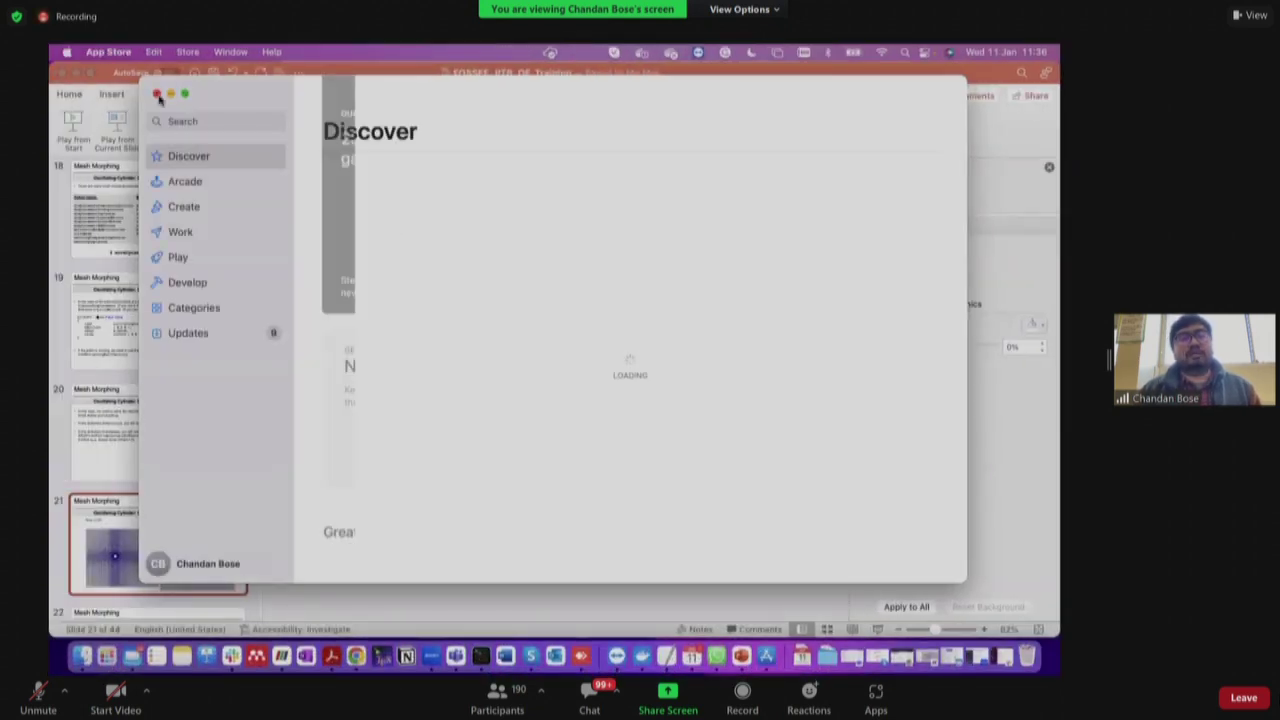
key(super+q)
Open controlDict in TextEdit via Open With > Other and make it full screen
click(82, 657)
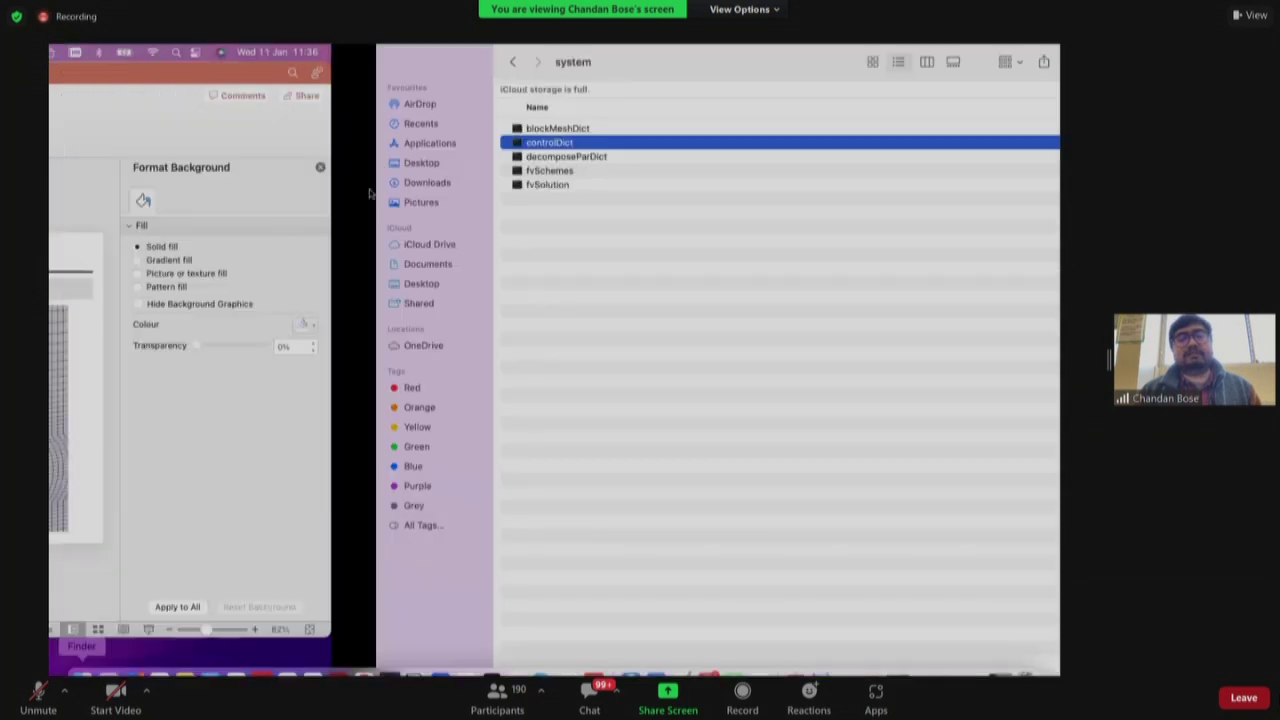
right_click(342, 141)
mouse_move(500, 161)
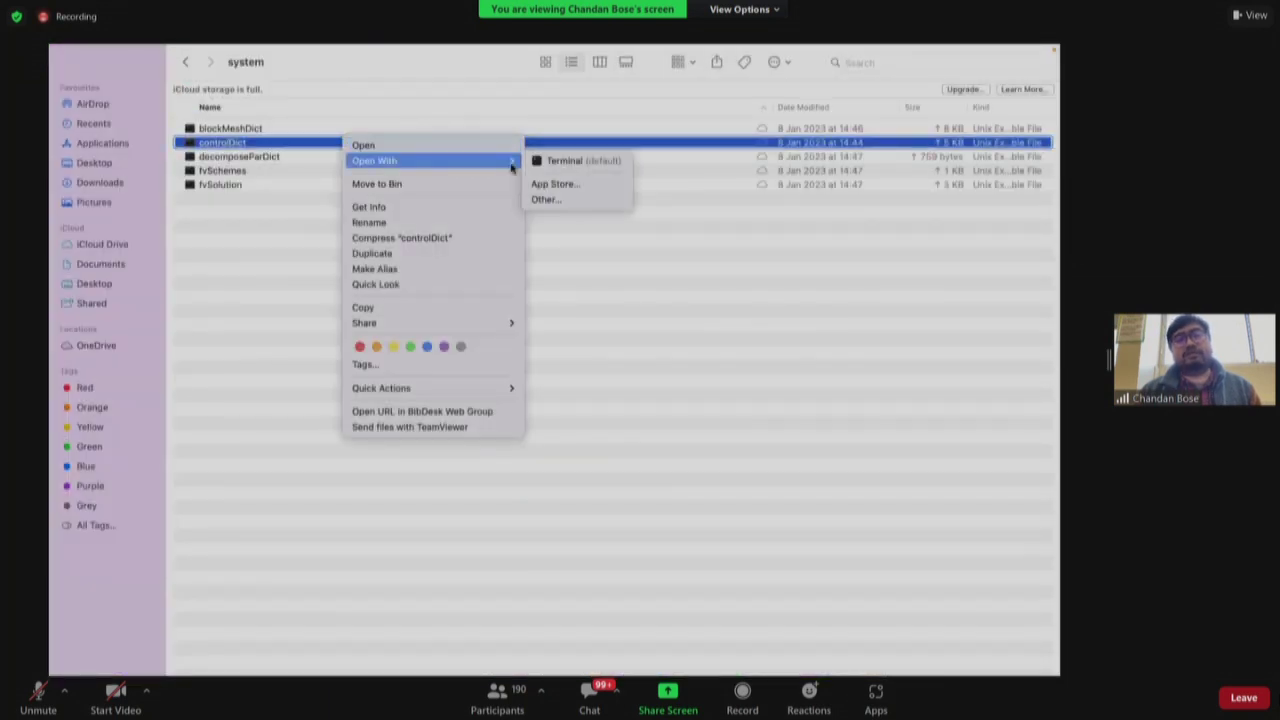
click(554, 197)
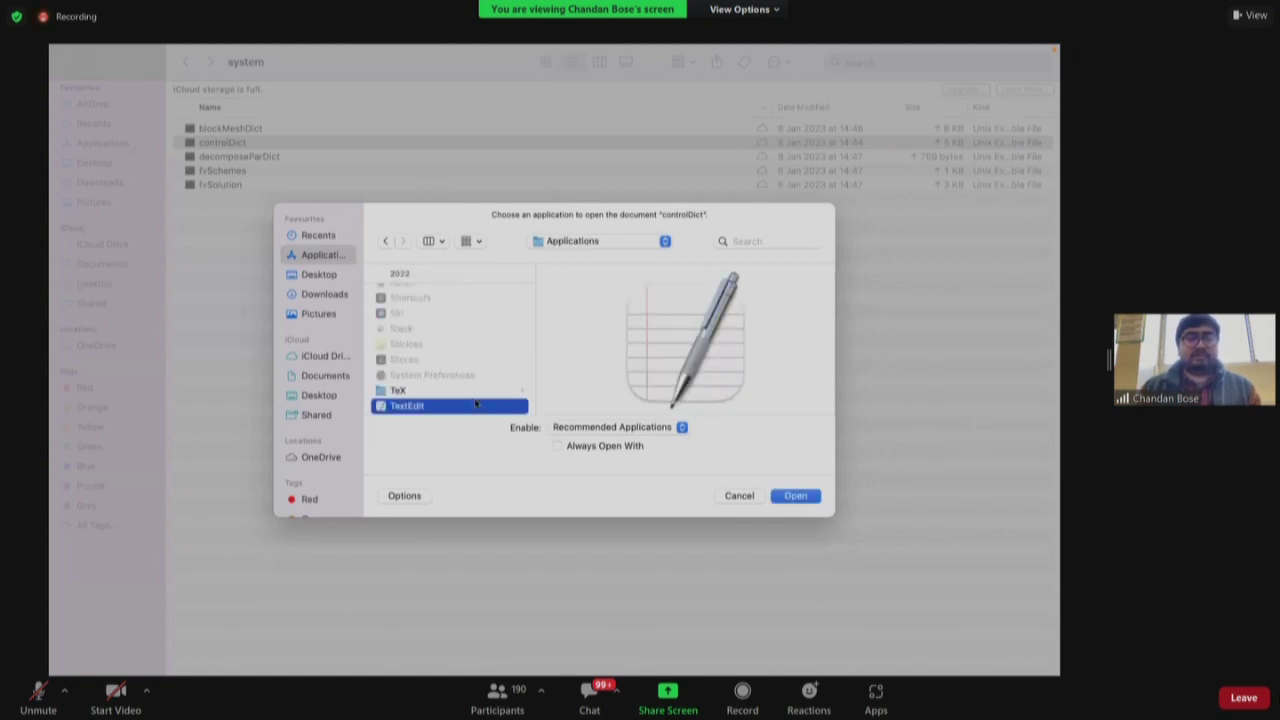
double_click(476, 403)
click(187, 97)
scroll(282, 370, down, 3)
scroll(282, 371, down, 4)
scroll(282, 371, down, 15)
scroll(282, 369, up, 20)
scroll(271, 377, down, 17)
scroll(68, 397, down, 11)
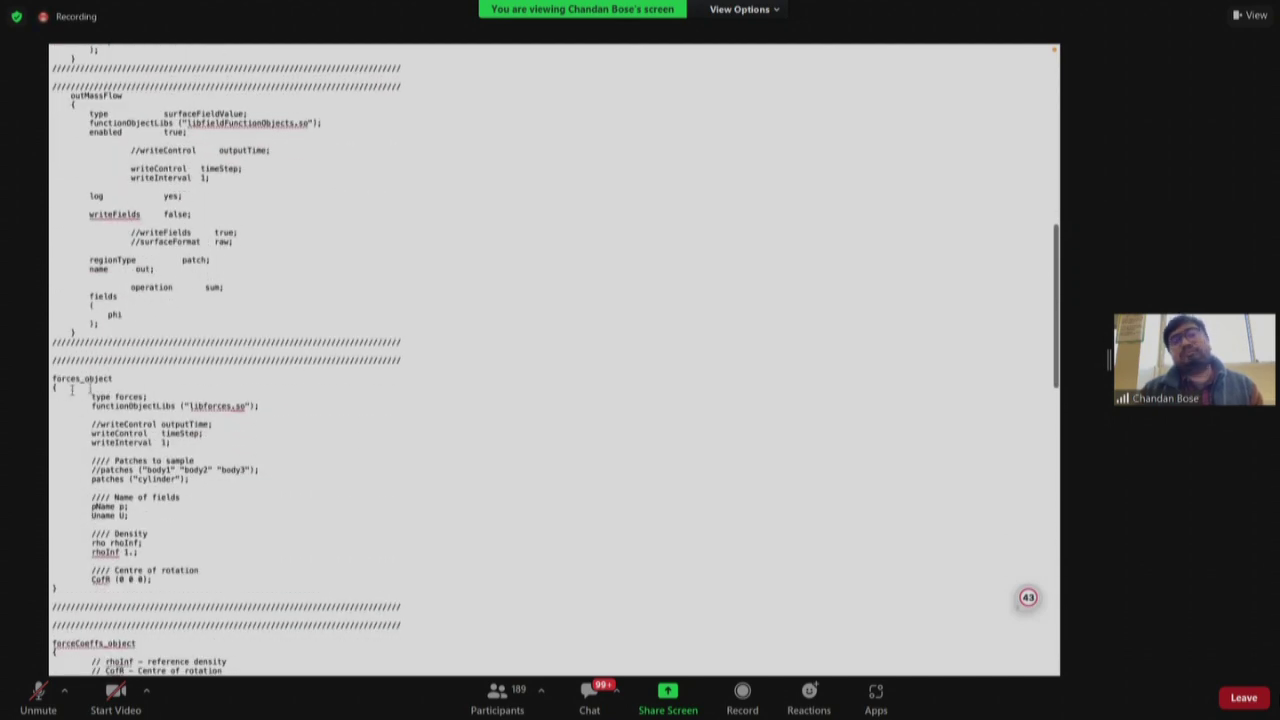
scroll(153, 600, up, 20)
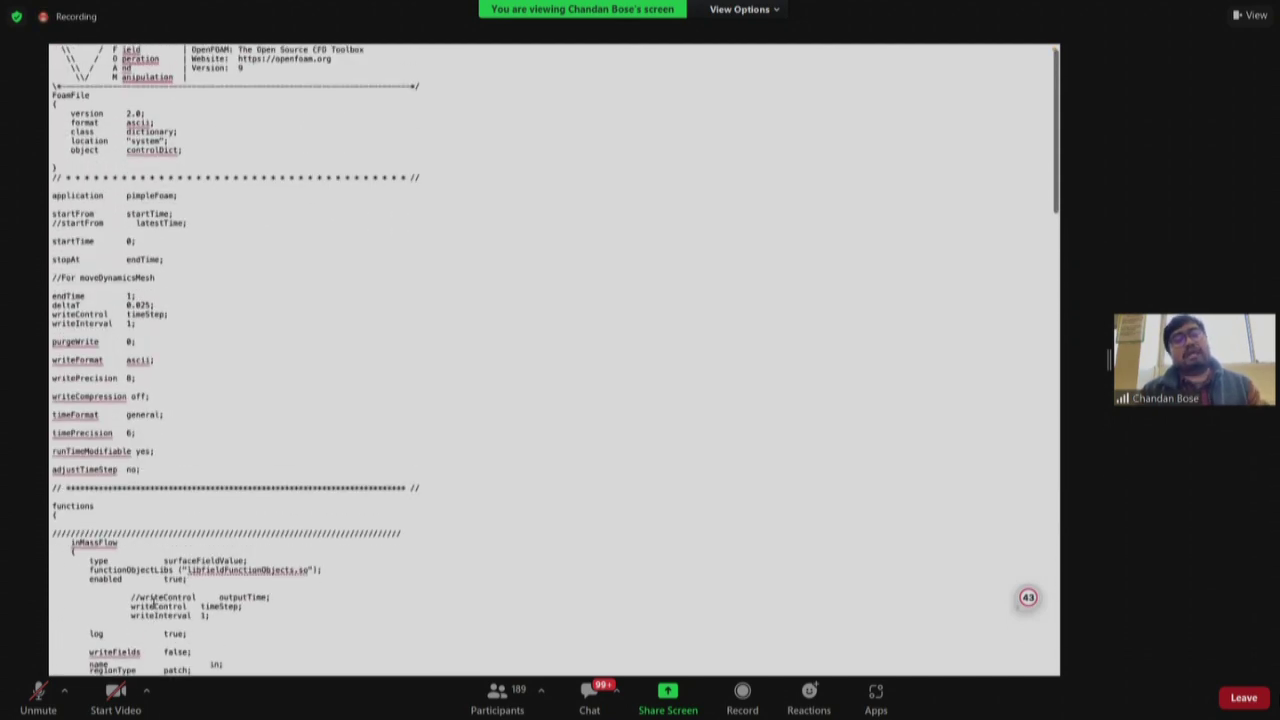
scroll(153, 600, up, 1)
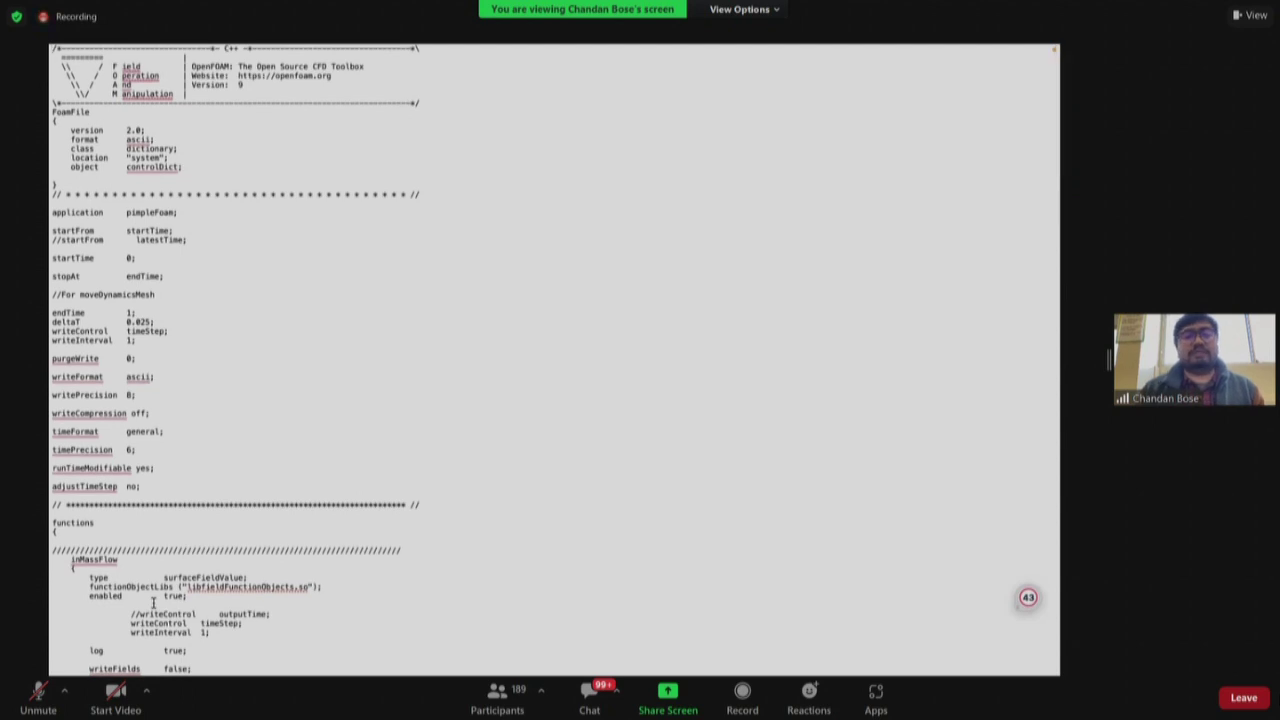
drag(52, 232, 126, 232)
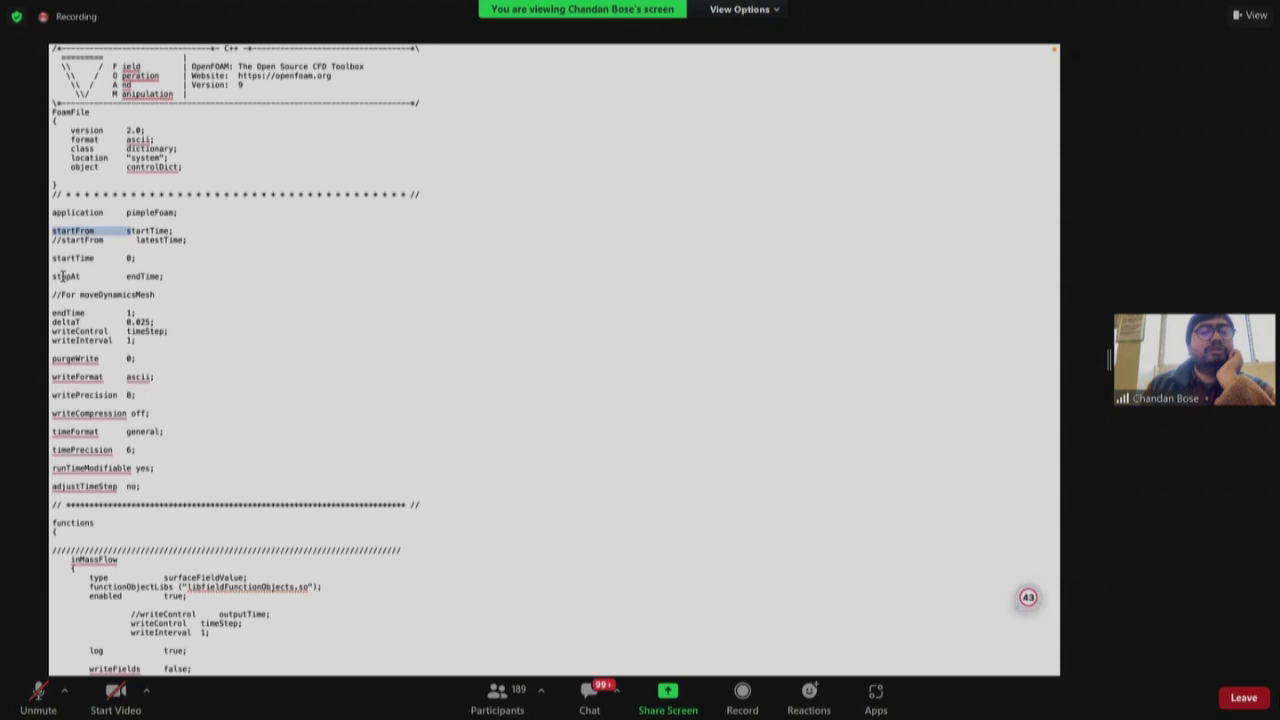
drag(54, 277, 94, 277)
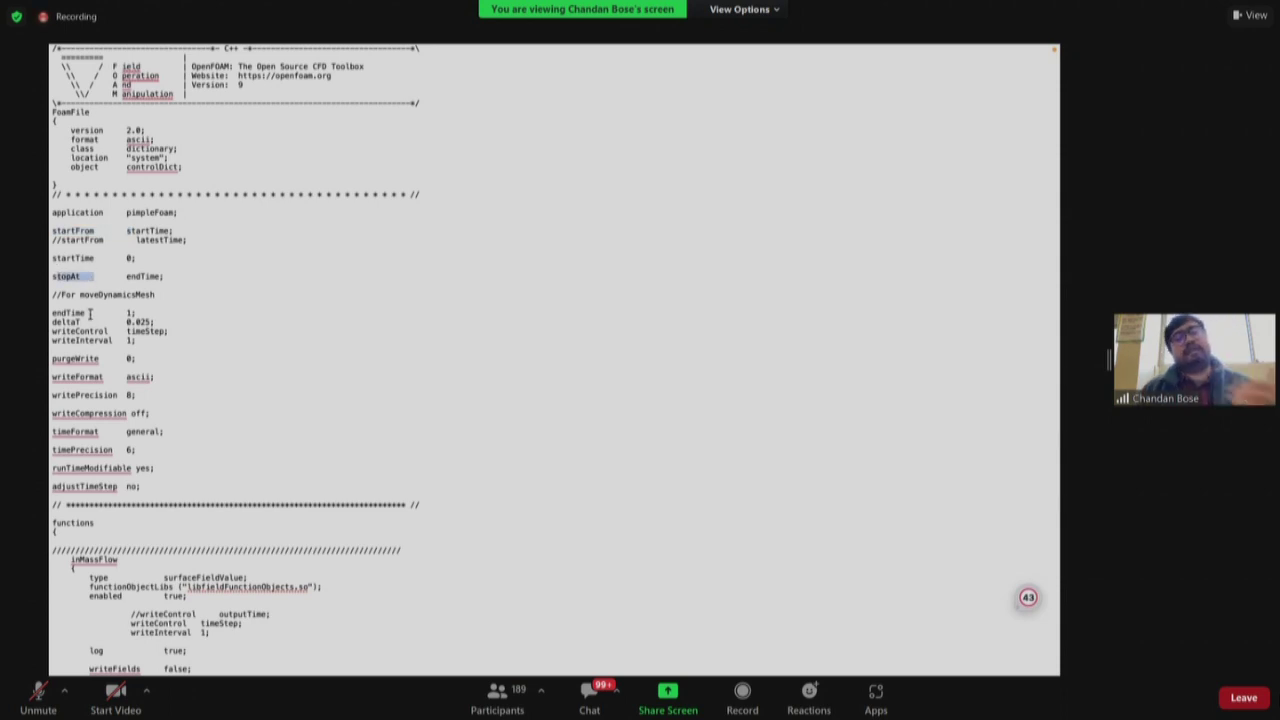
drag(52, 321, 163, 322)
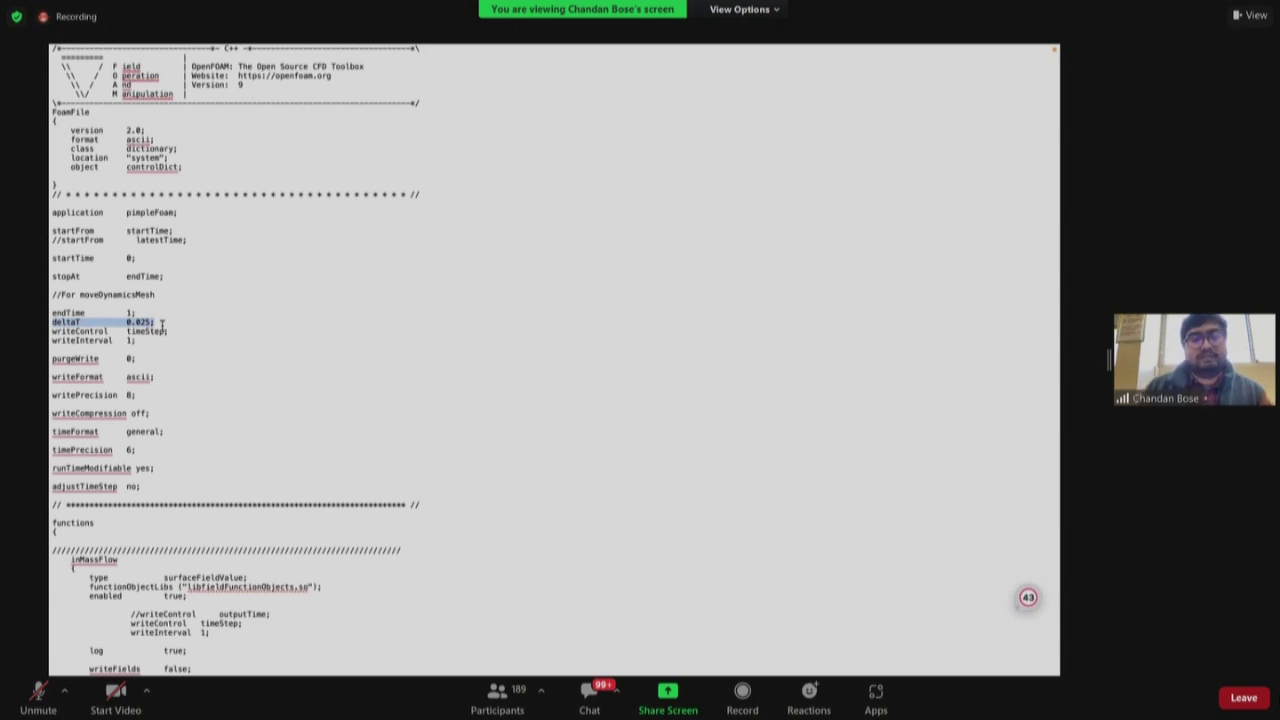
drag(50, 331, 139, 342)
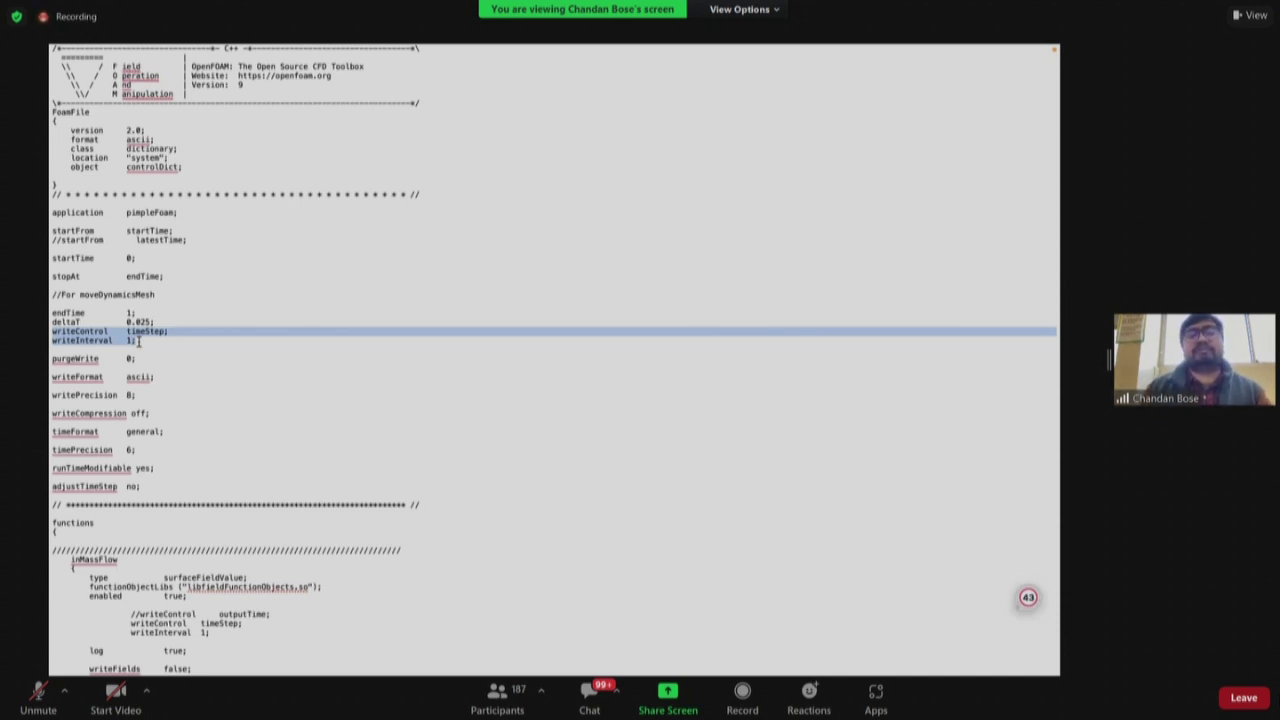
Add a commented '//maxCo' line below 'adjustTimeStep no;' in controlDict, then close the file
scroll(169, 400, down, 3)
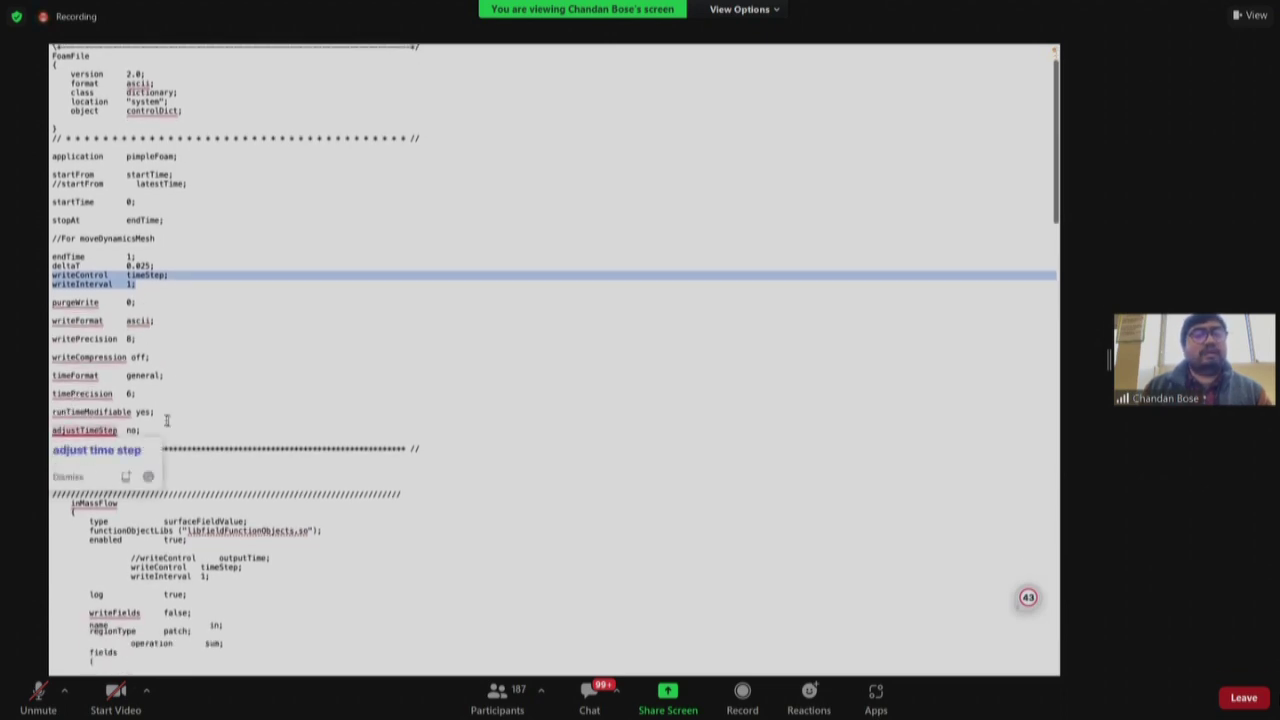
click(150, 403)
key(Down)
key(Down)
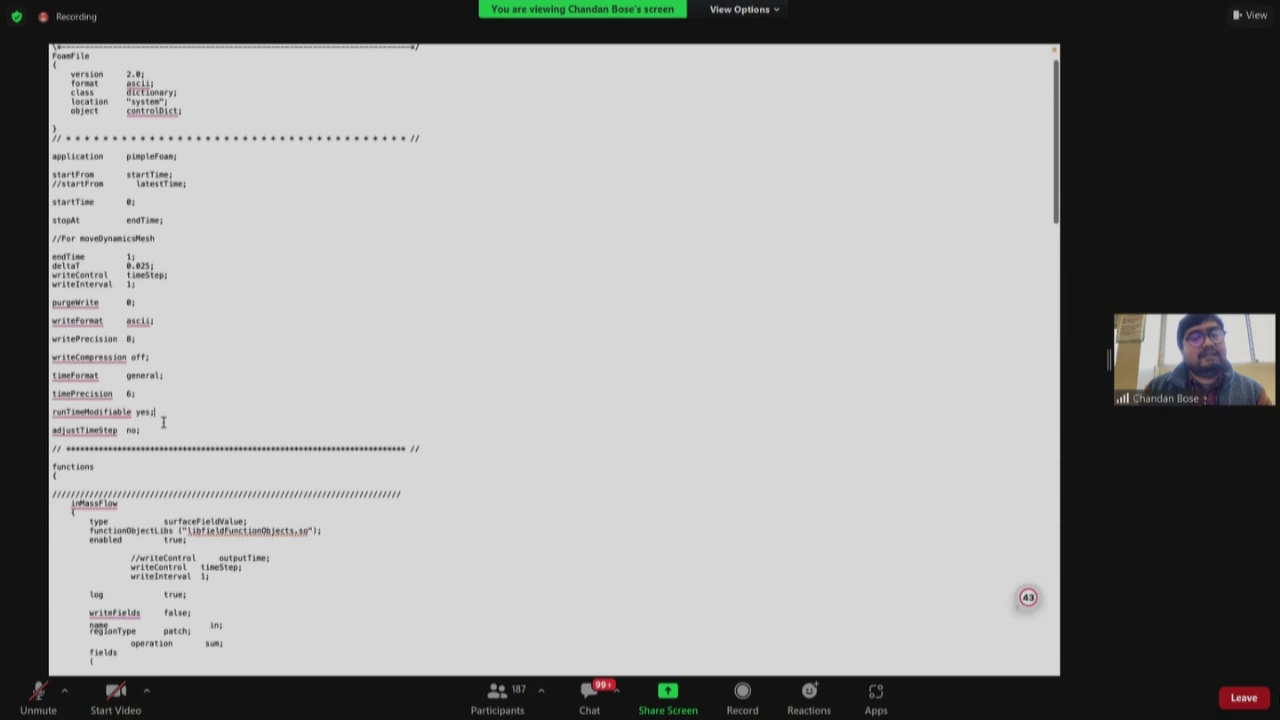
drag(141, 430, 50, 429)
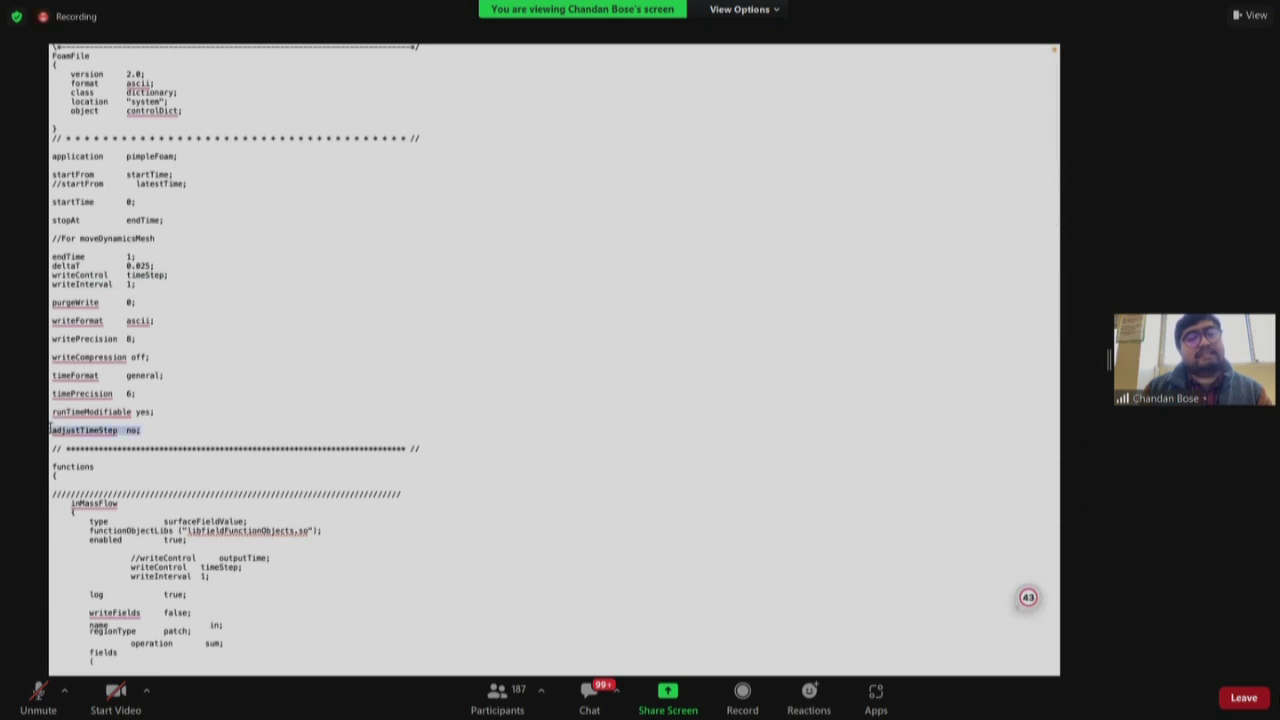
click(195, 424)
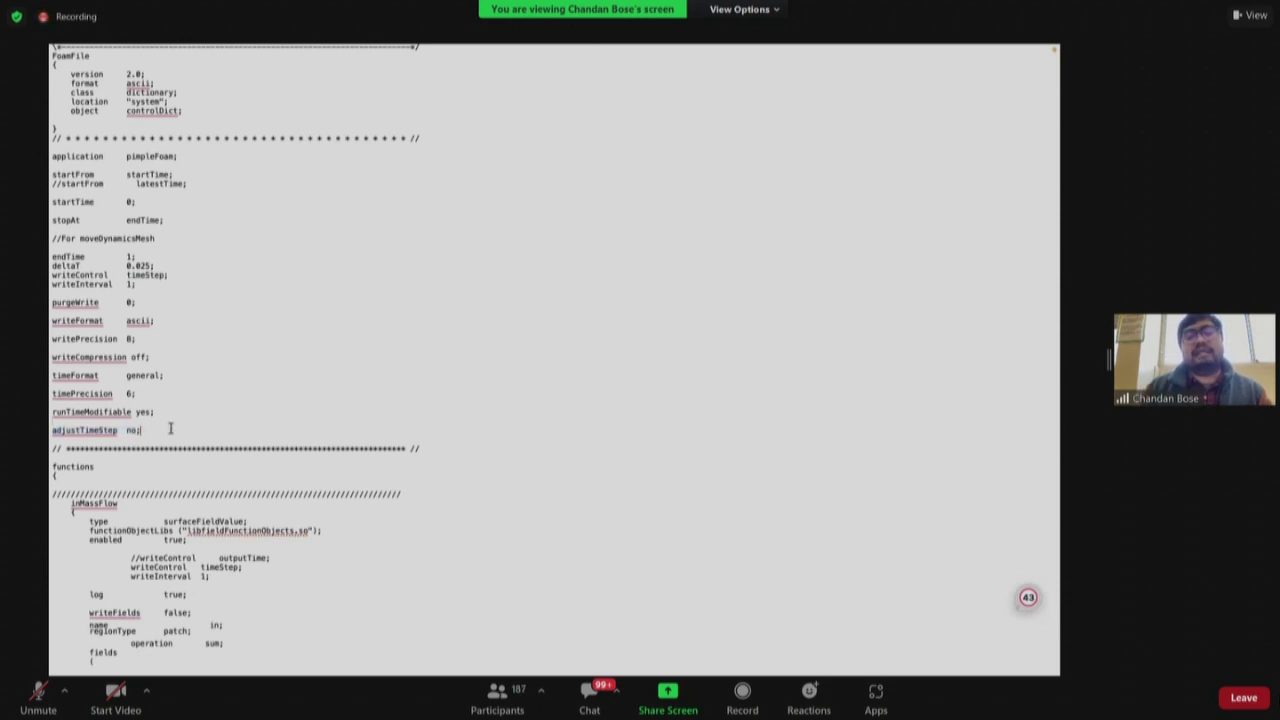
key(Return)
text(//maxCo)
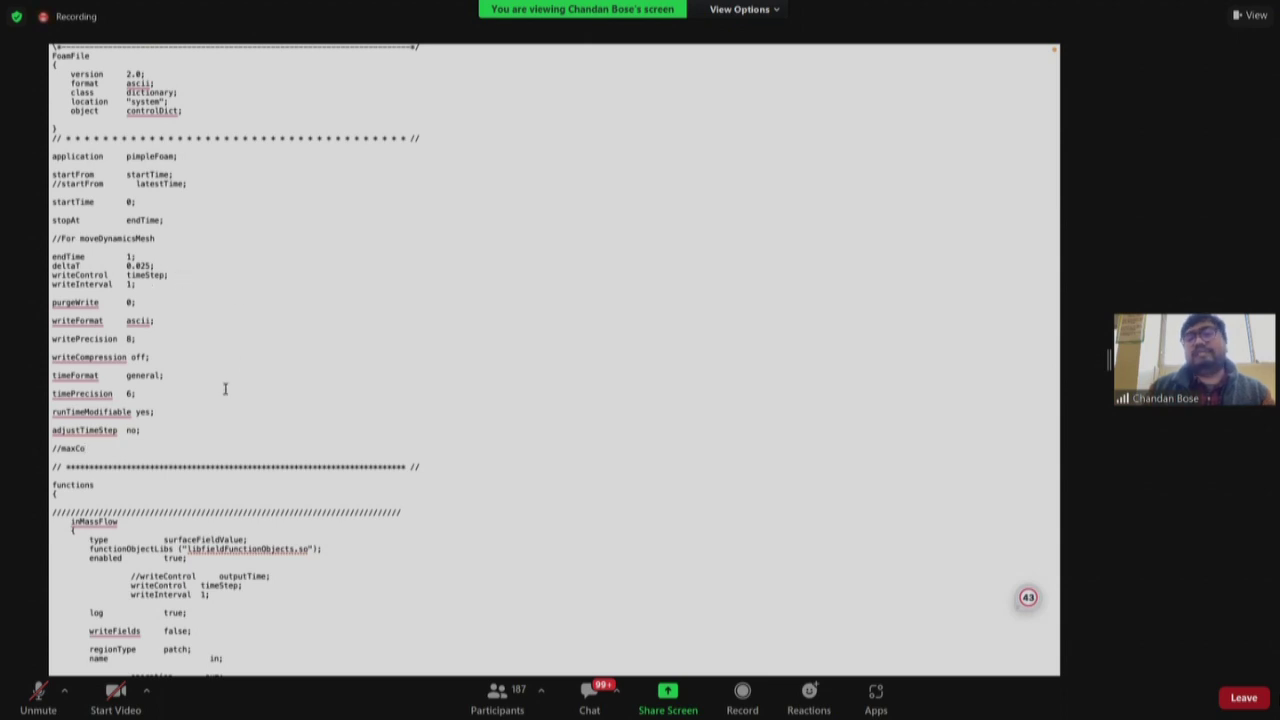
click(105, 430)
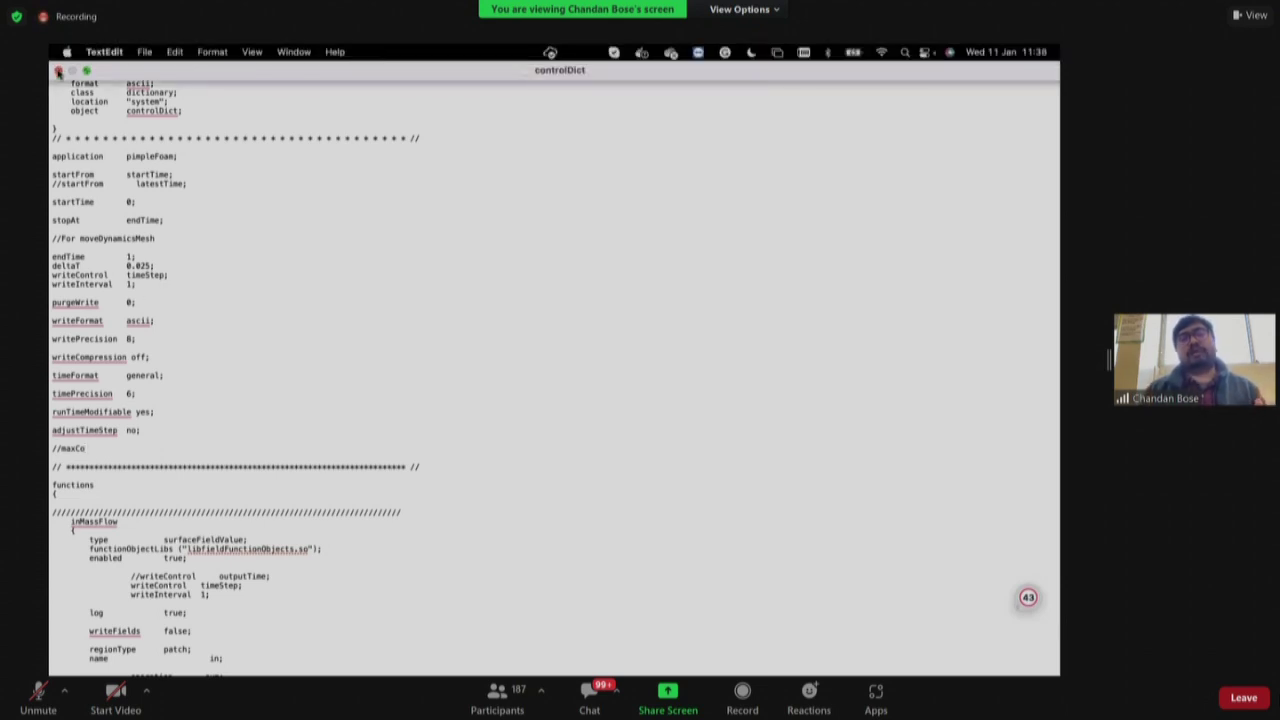
click(58, 72)
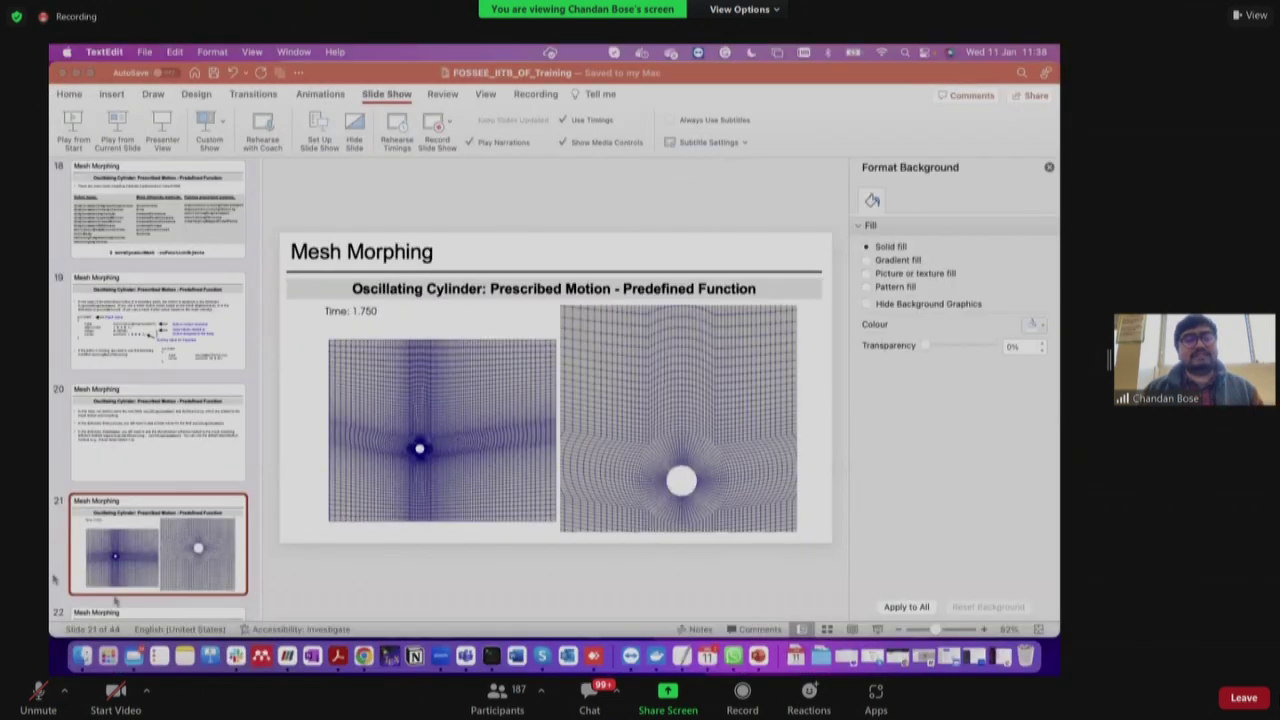
Bring the Finder window listing the case's system folder to the front
click(82, 656)
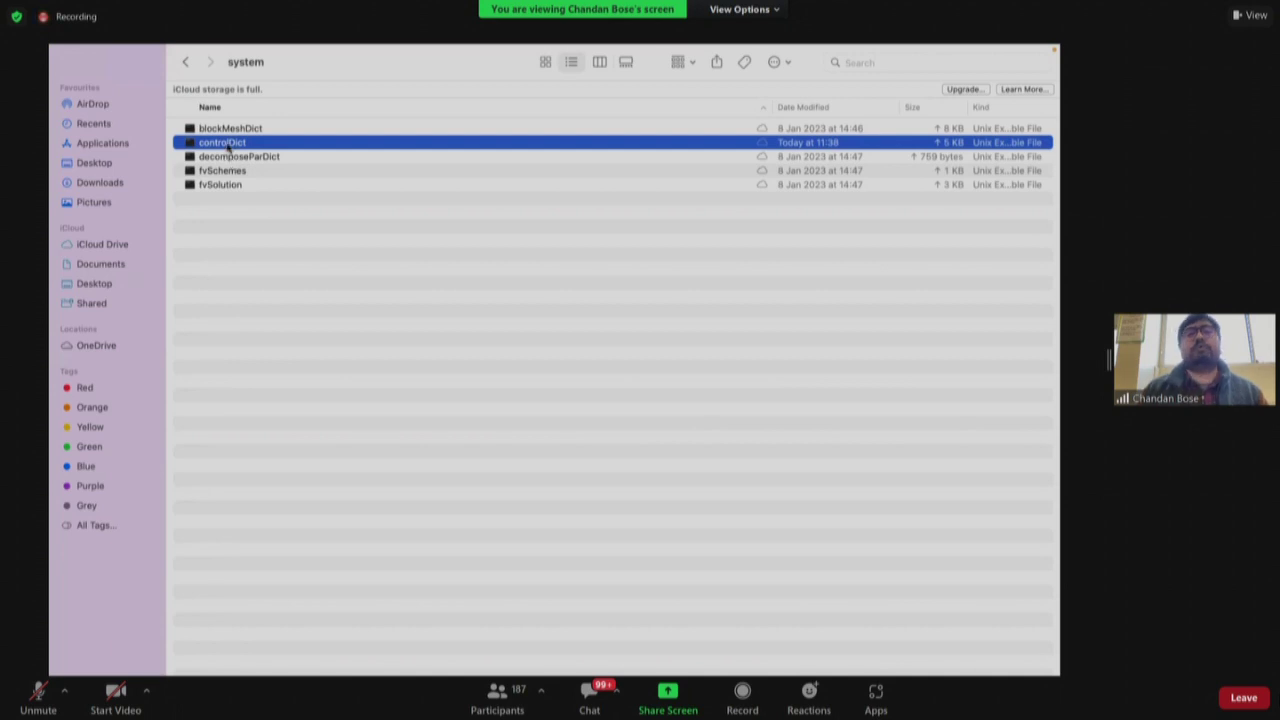
Return to the meshMotion folder and open run_solver.sh in TextEdit, maximised
click(189, 63)
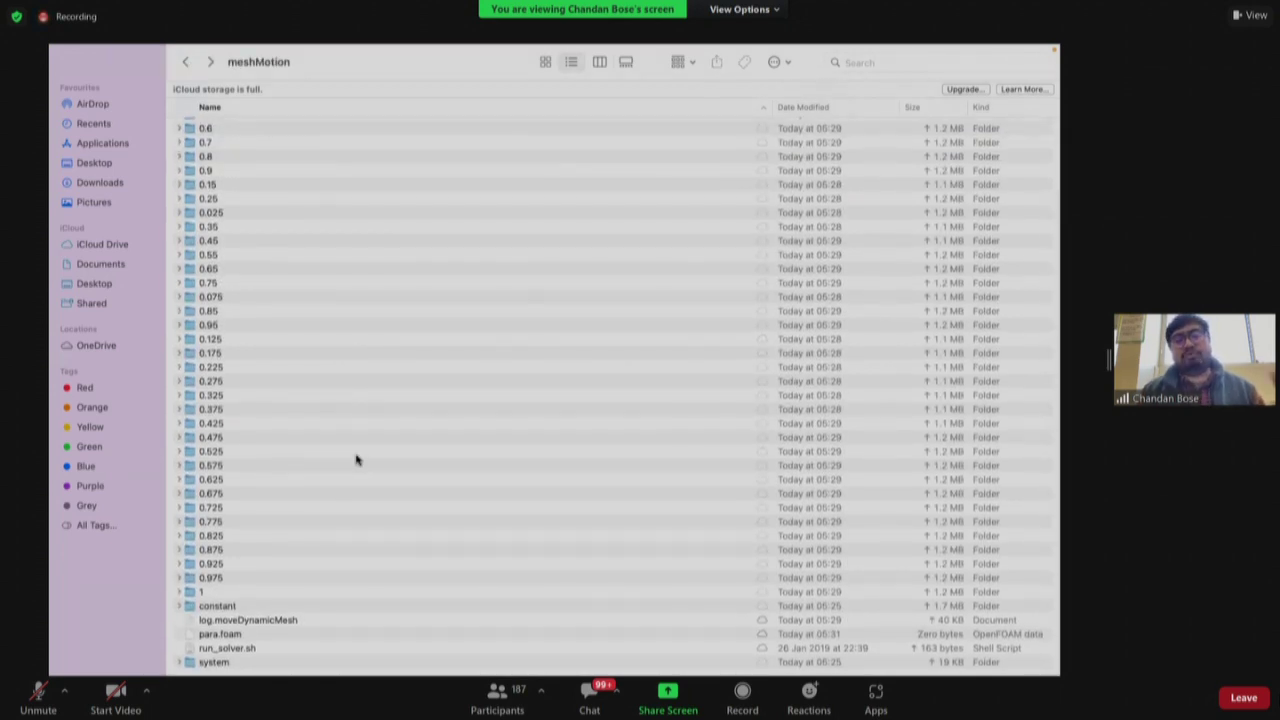
scroll(357, 459, up, 5)
scroll(357, 459, down, 5)
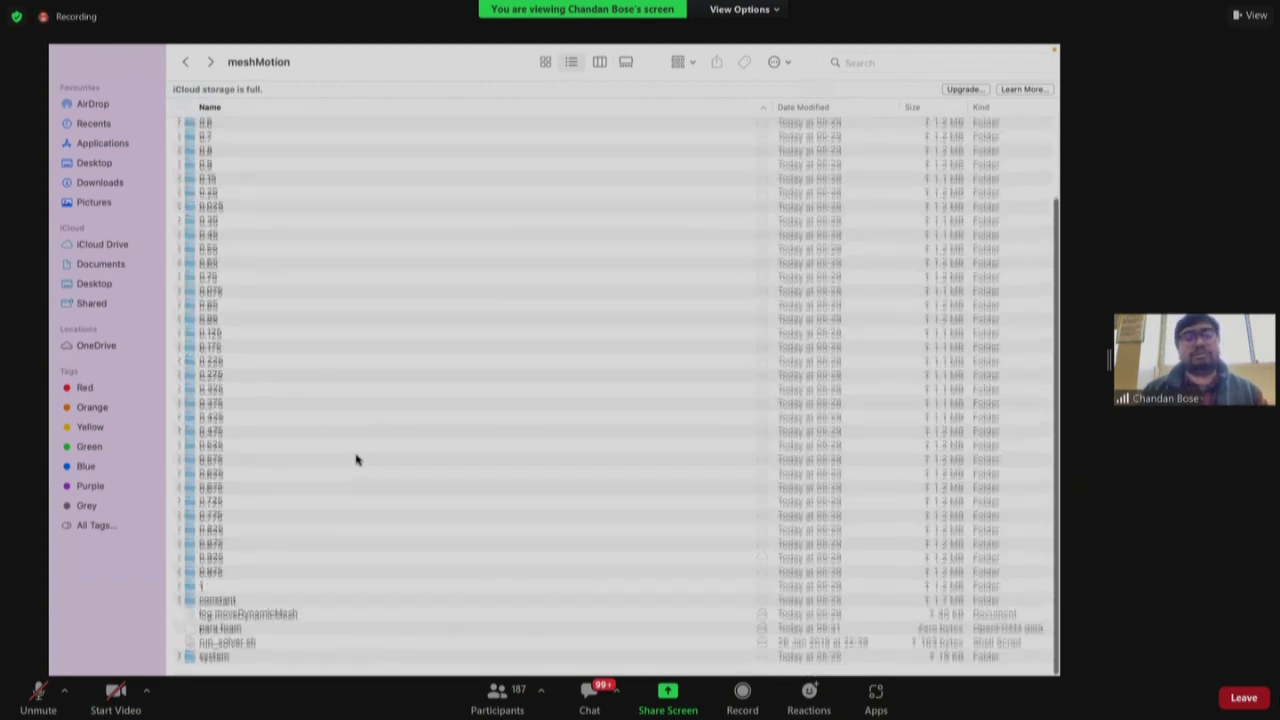
click(283, 650)
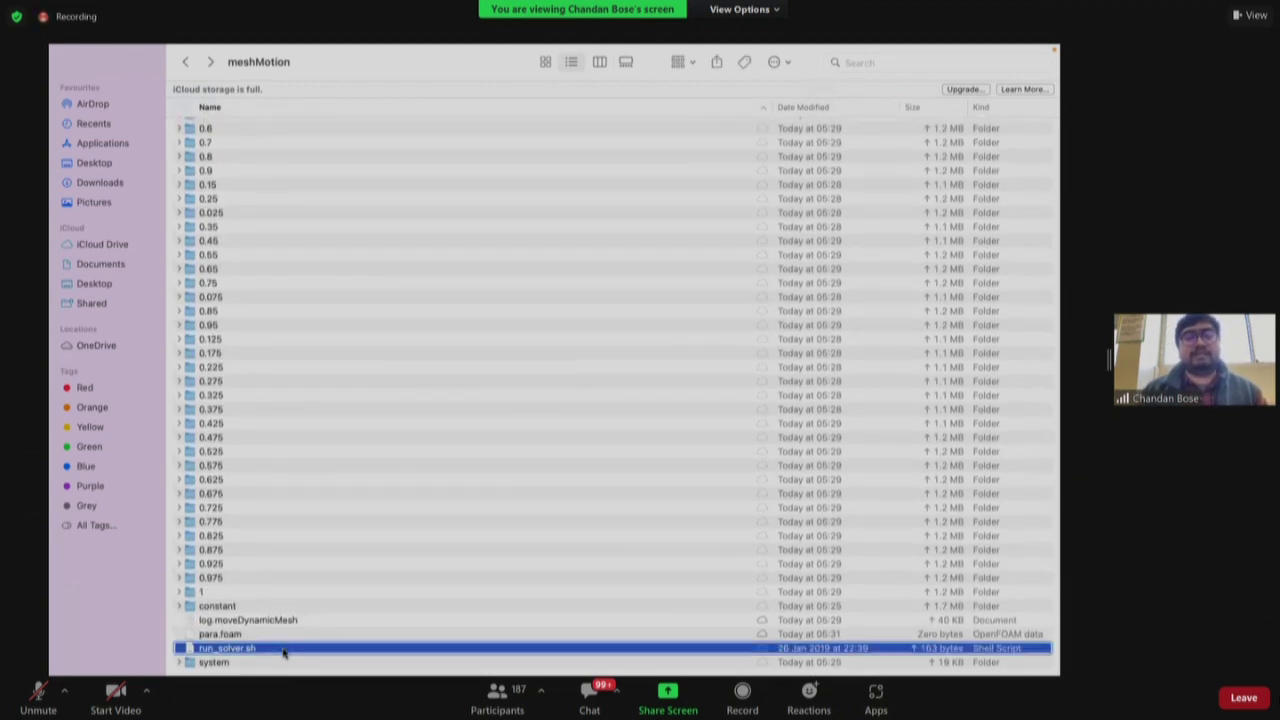
right_click(284, 650)
mouse_move(371, 395)
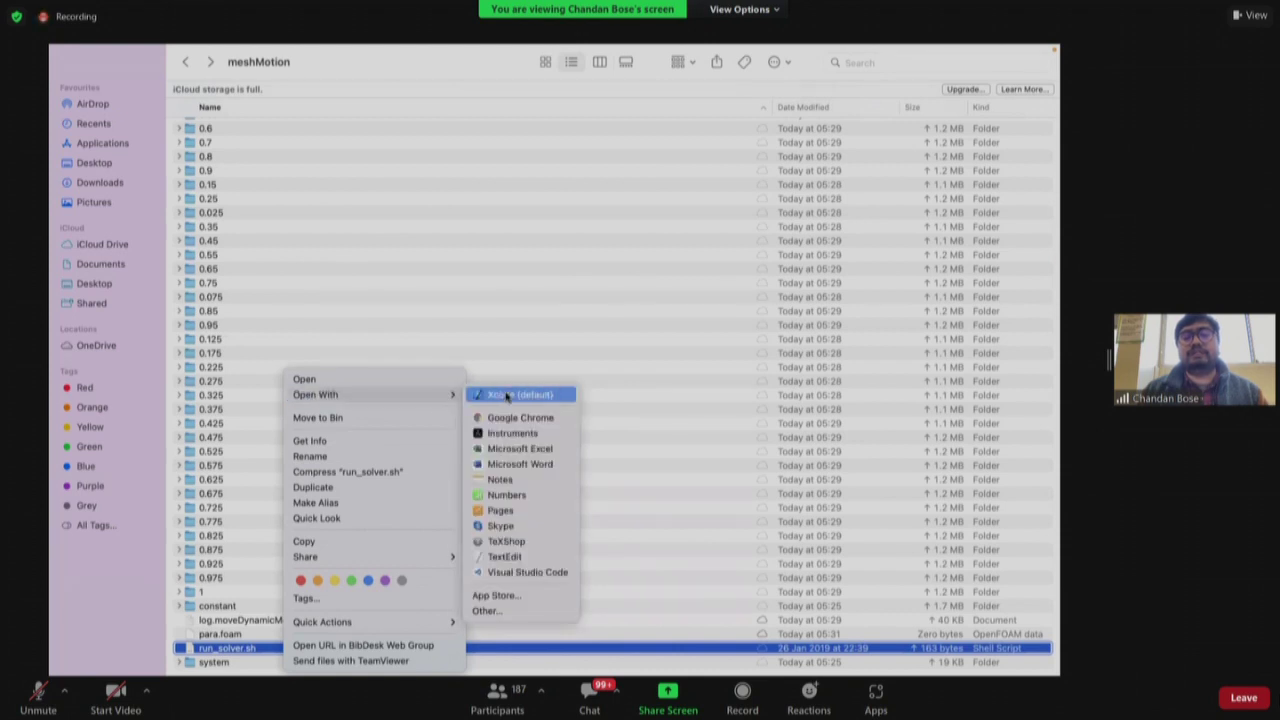
key(ctrl+Left)
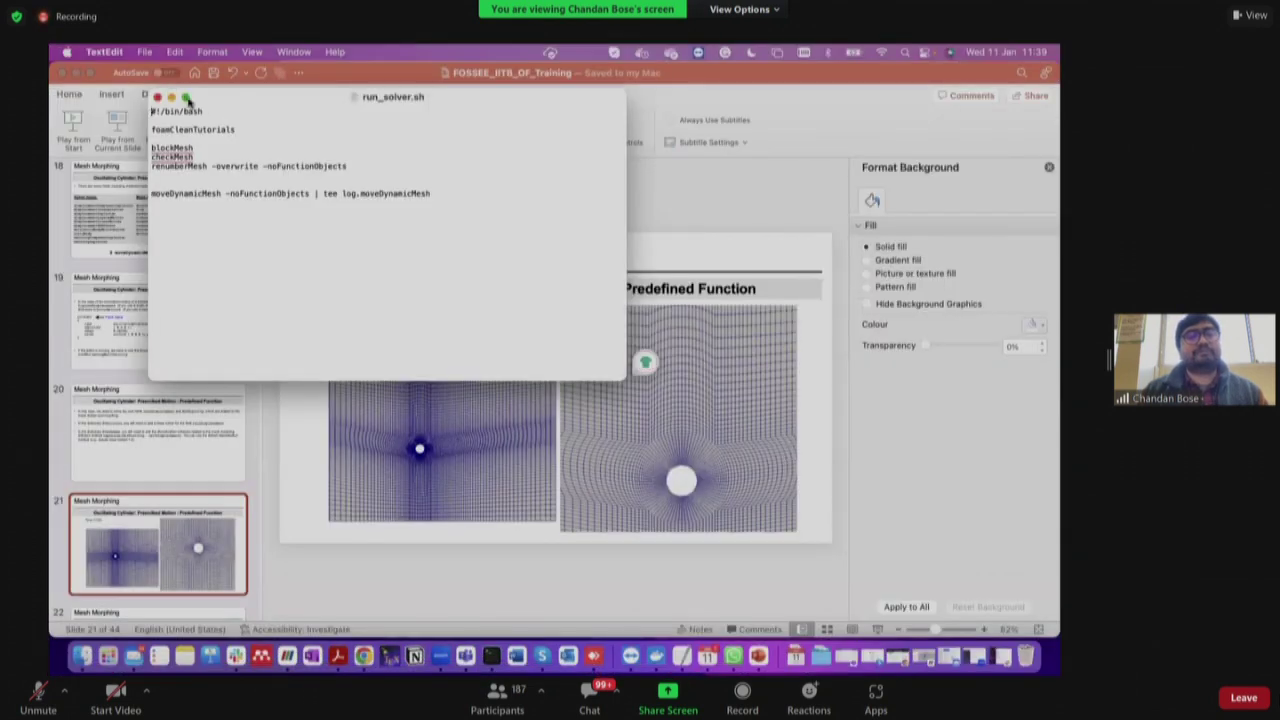
click(188, 102)
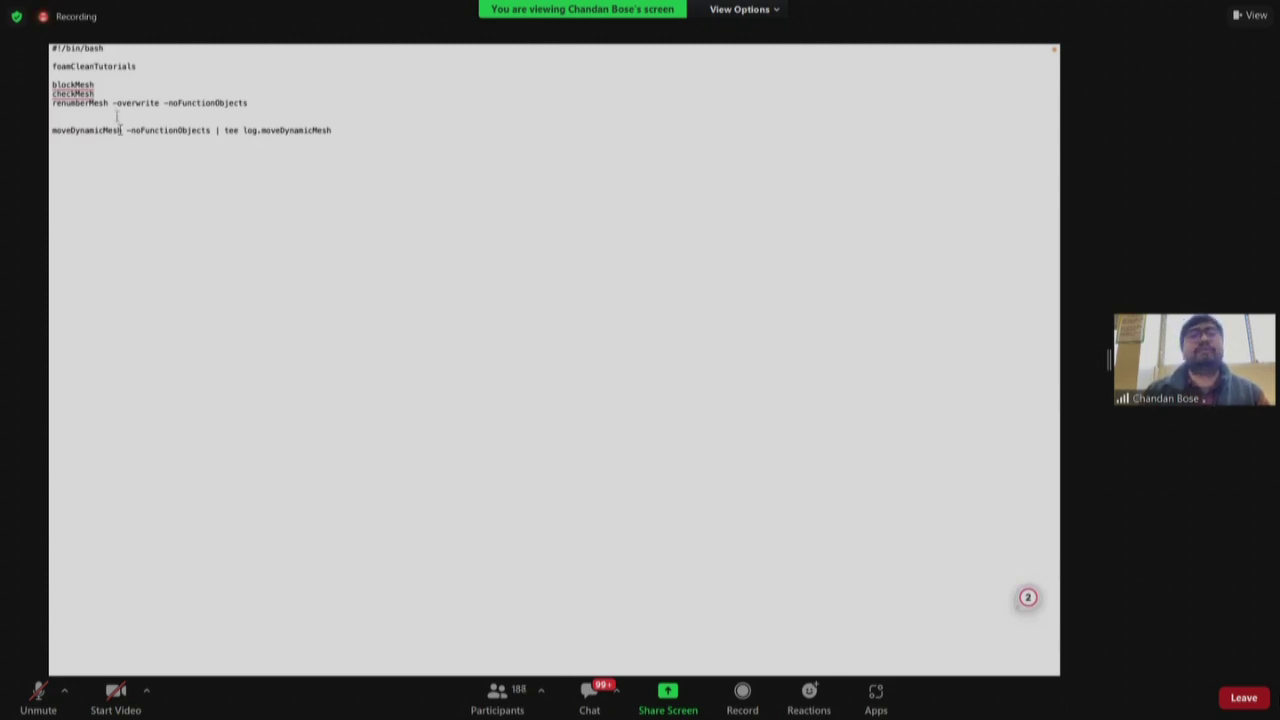
Highlight the renumberMesh line and the moveDynamicMesh -noFunctionObjects | tee log.moveDynamicMesh parts
drag(50, 103, 254, 104)
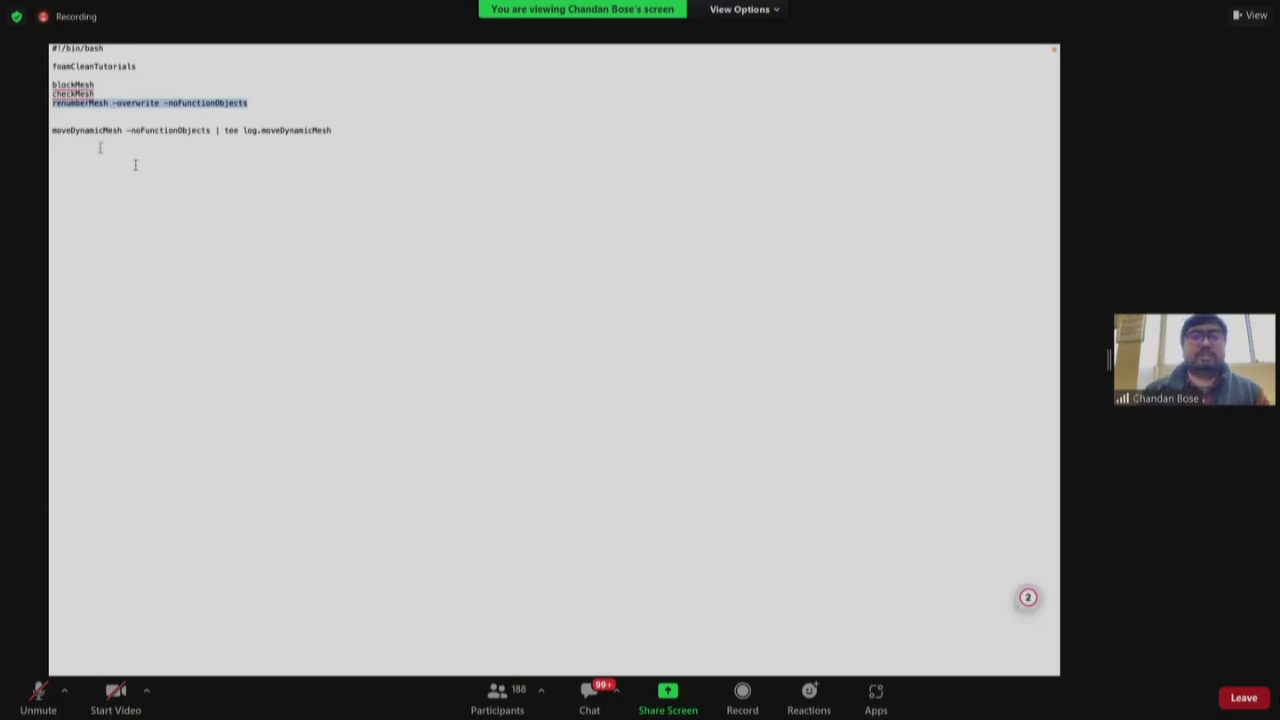
click(53, 131)
drag(77, 131, 334, 132)
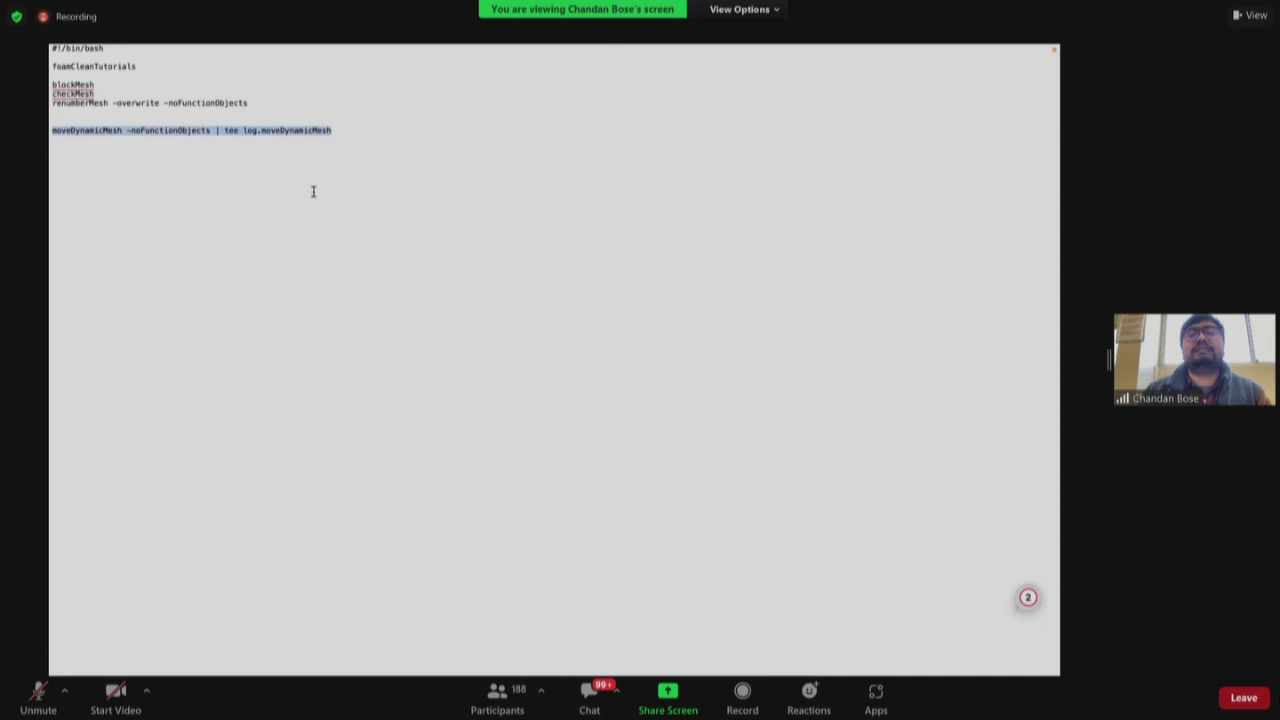
click(154, 160)
drag(122, 130, 50, 131)
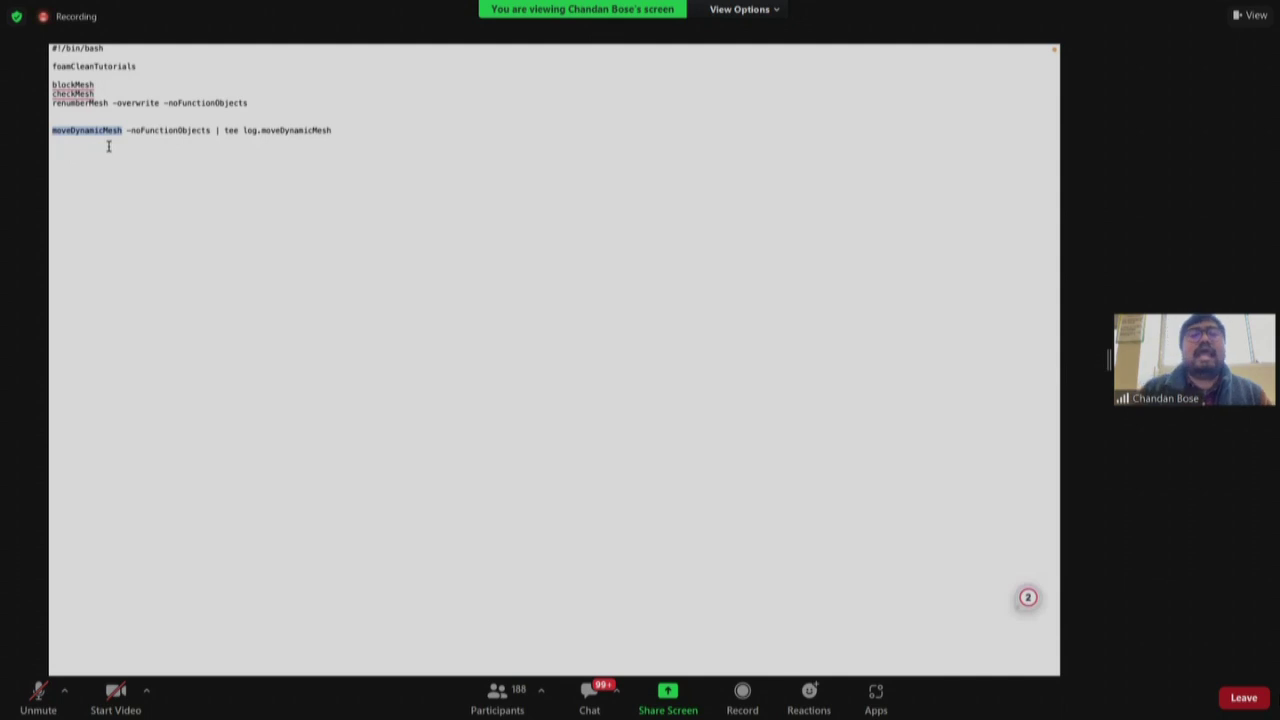
drag(126, 130, 211, 128)
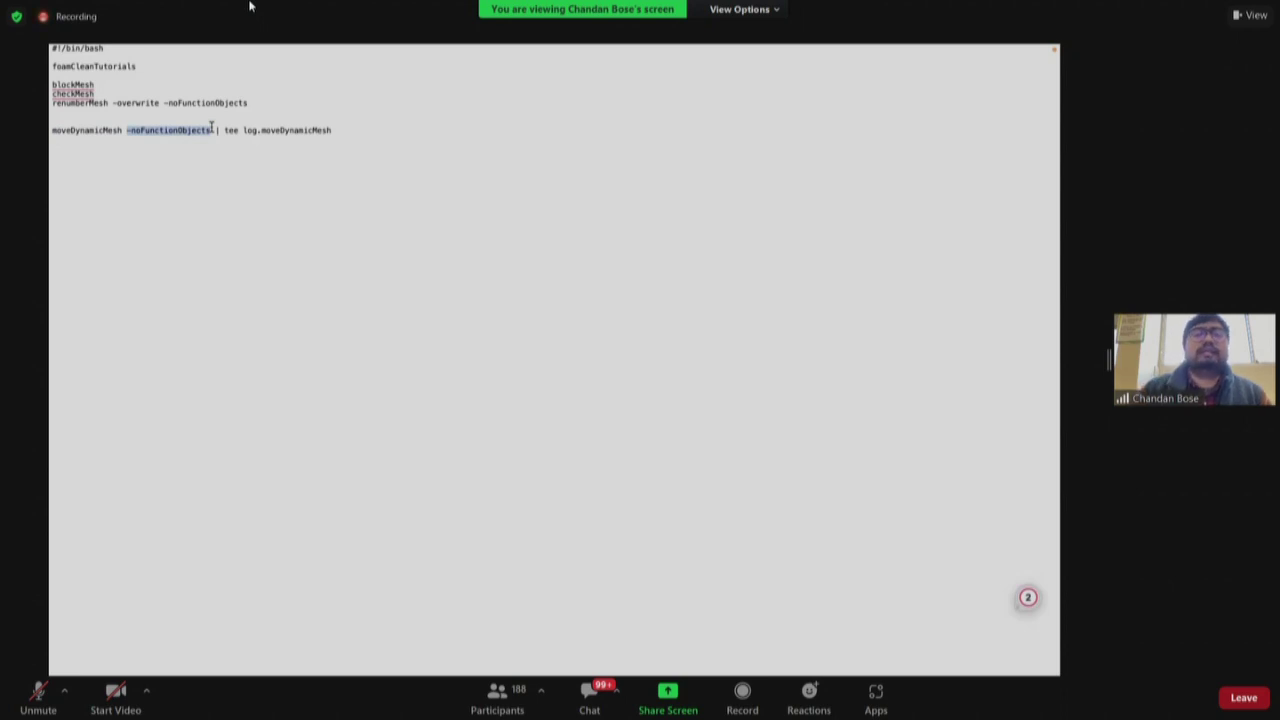
click(140, 131)
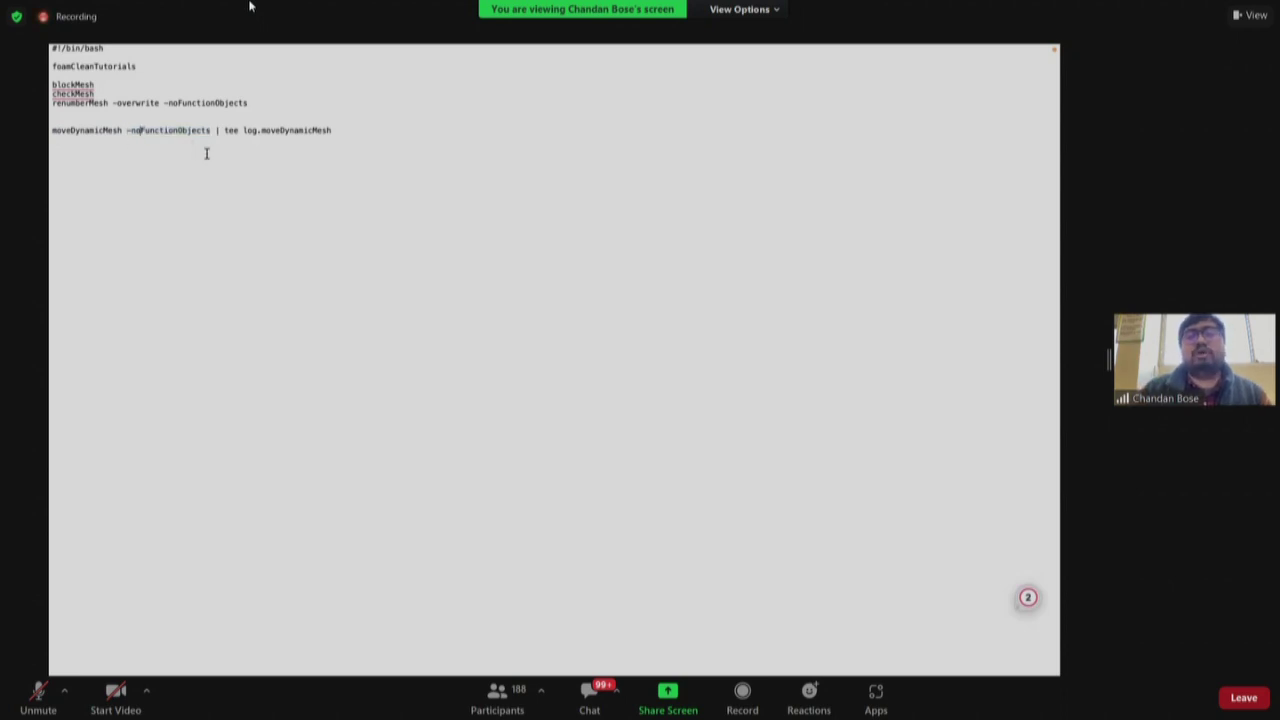
drag(224, 131, 333, 130)
click(250, 143)
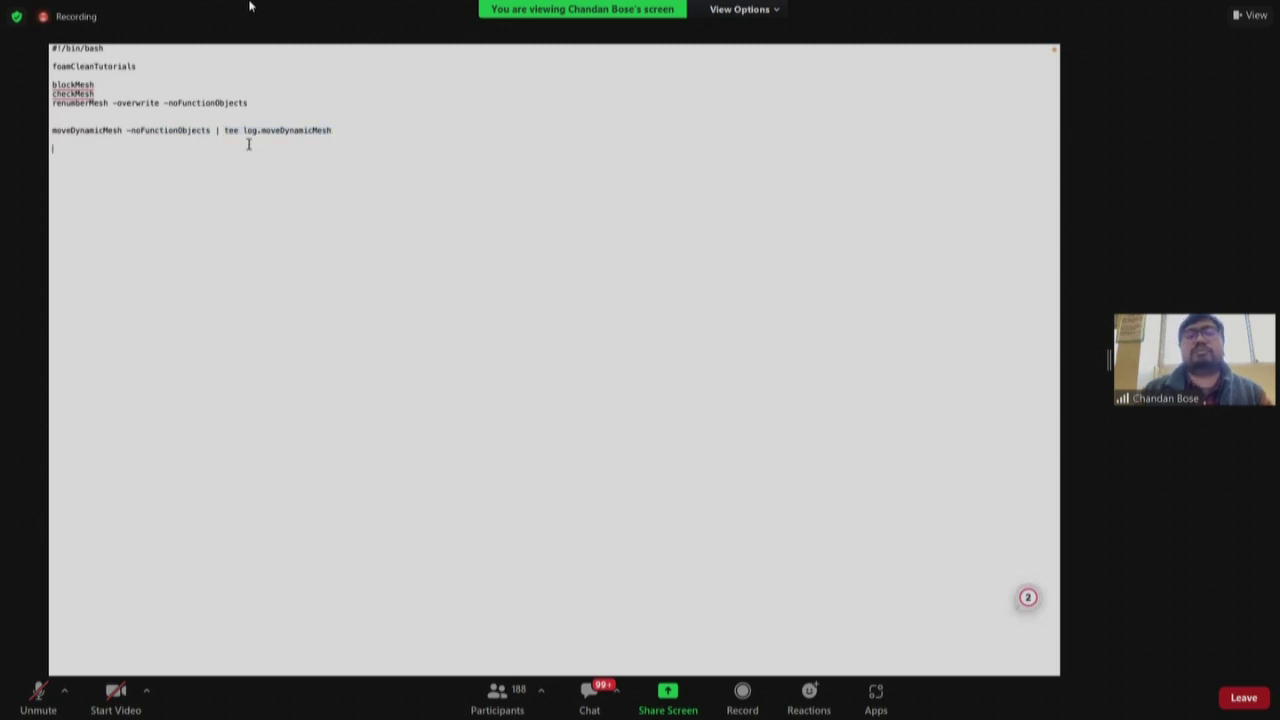
drag(250, 143, 317, 131)
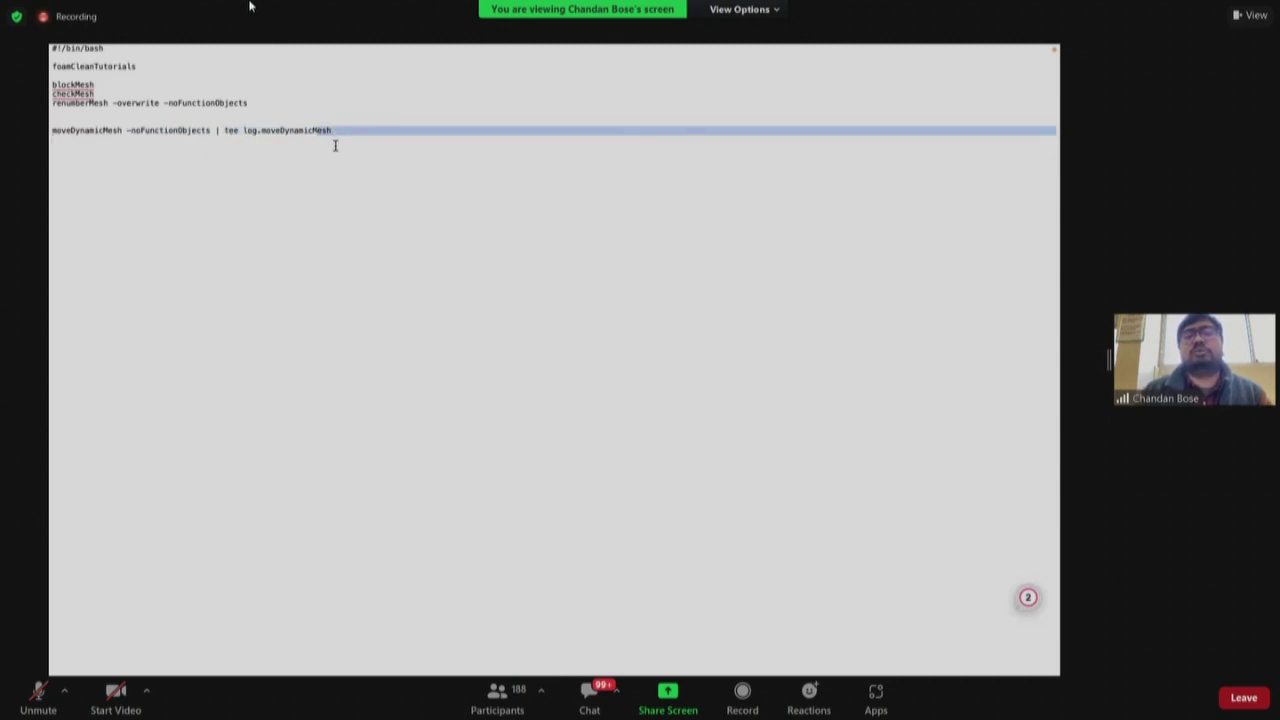
click(335, 145)
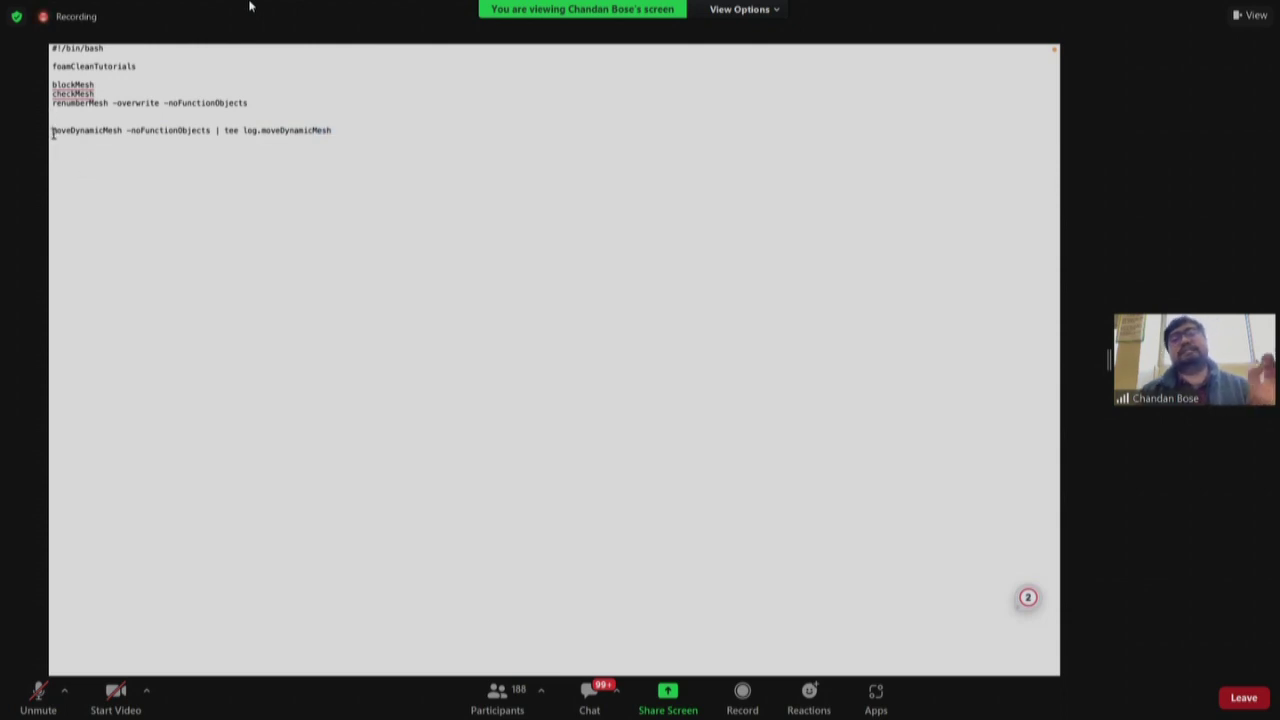
mouse_move(70, 46)
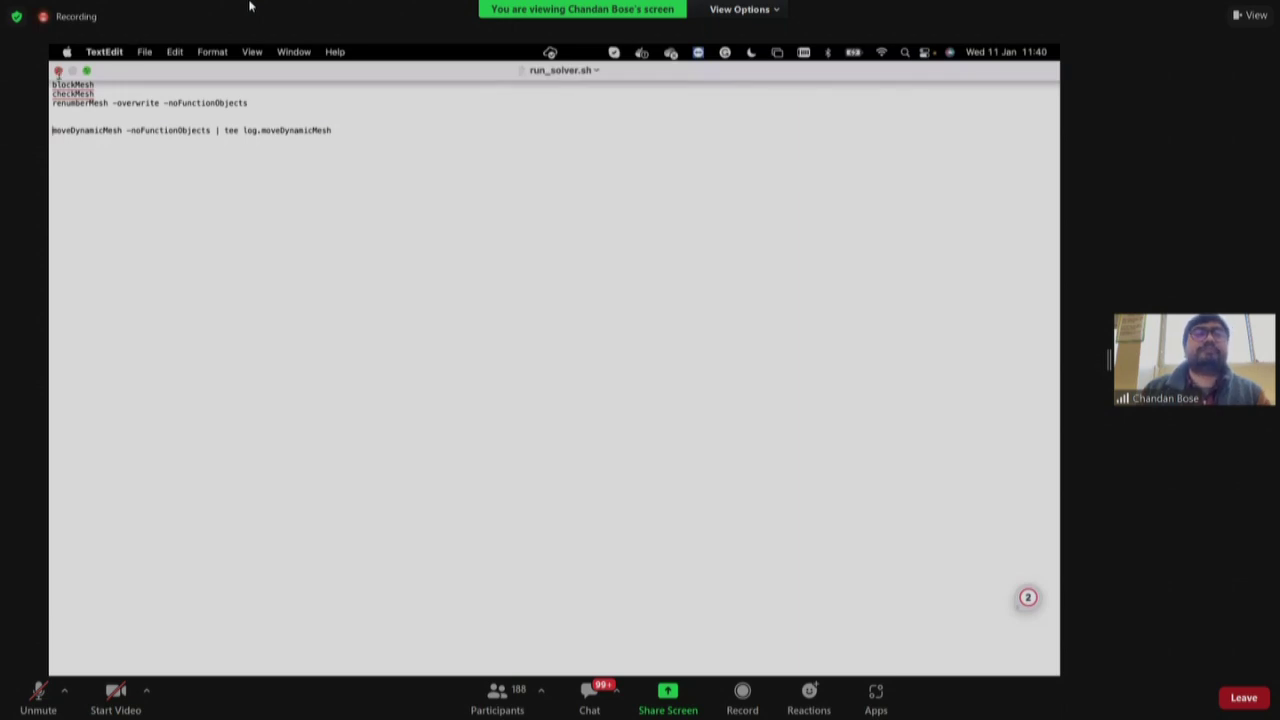
Minimize the script window, then run $HOME and reset in the container shell
click(72, 70)
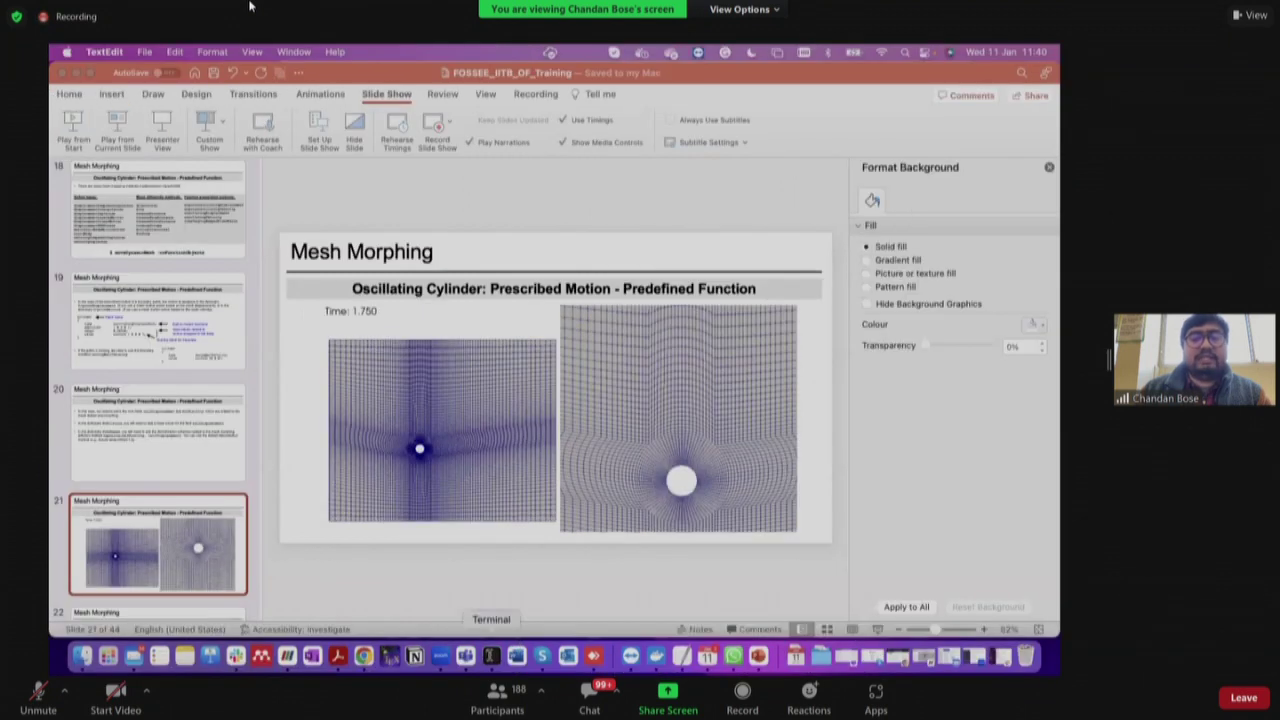
click(491, 656)
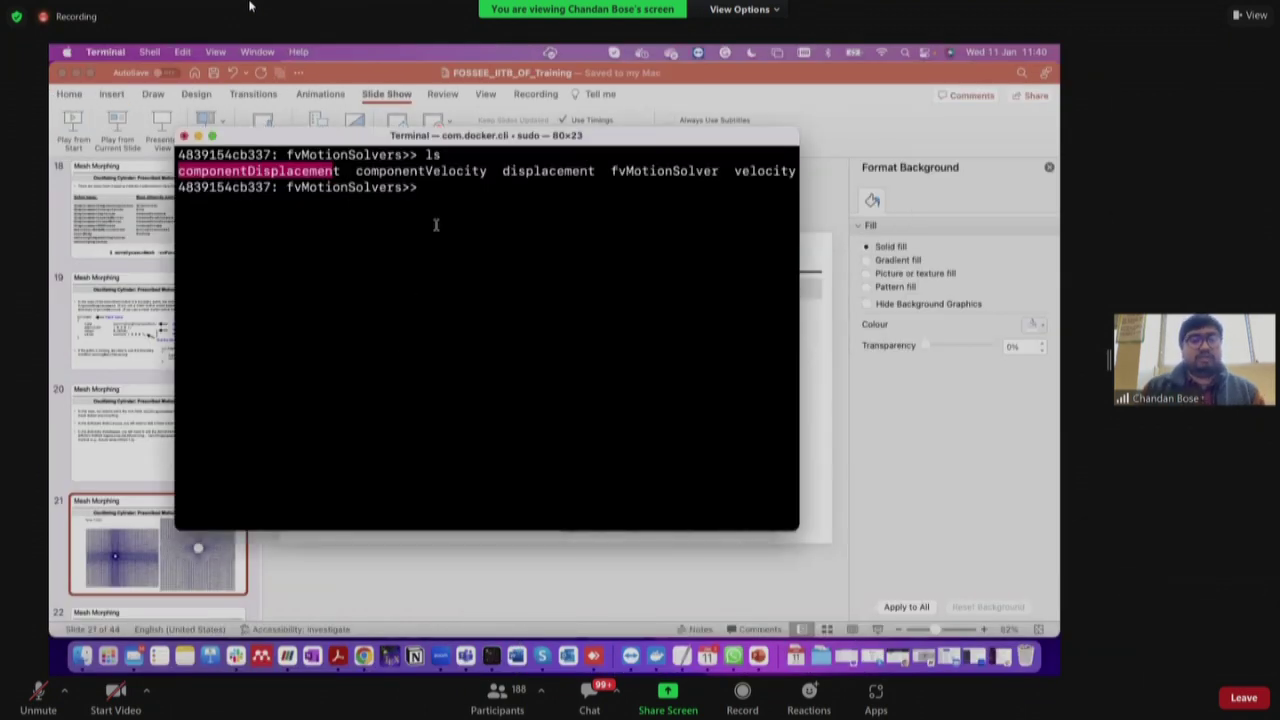
text($HOME)
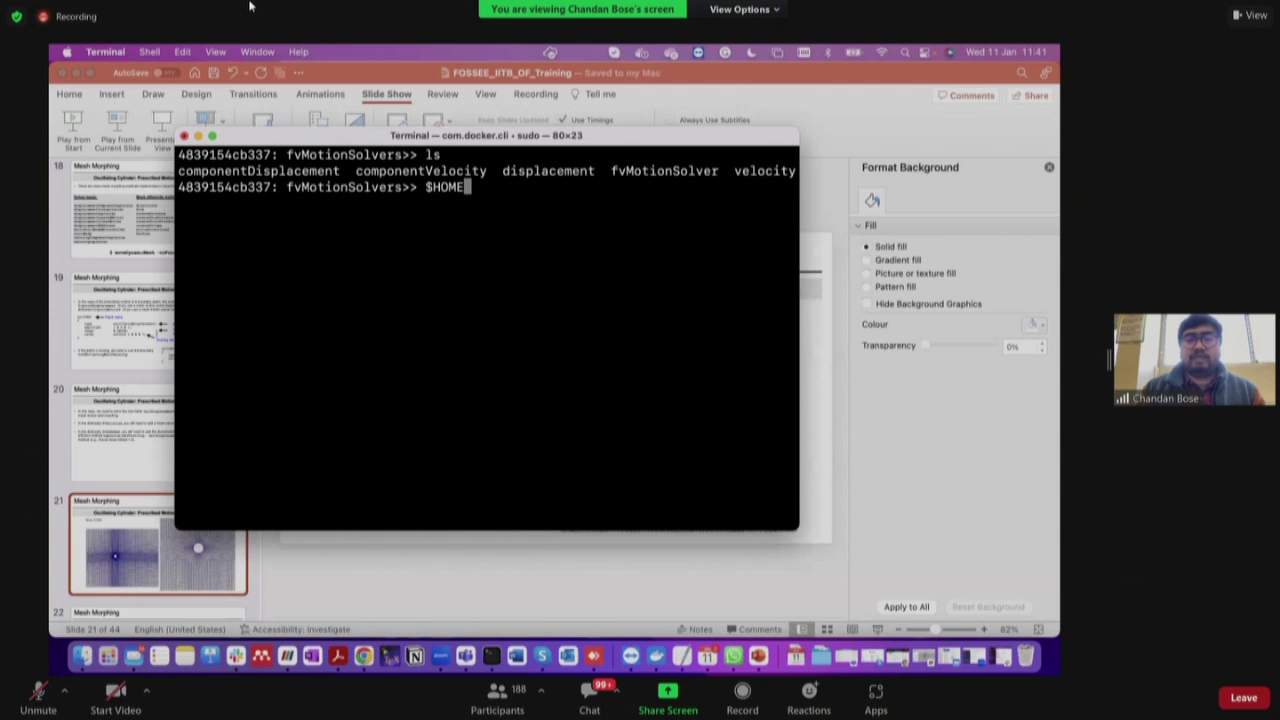
key(Return)
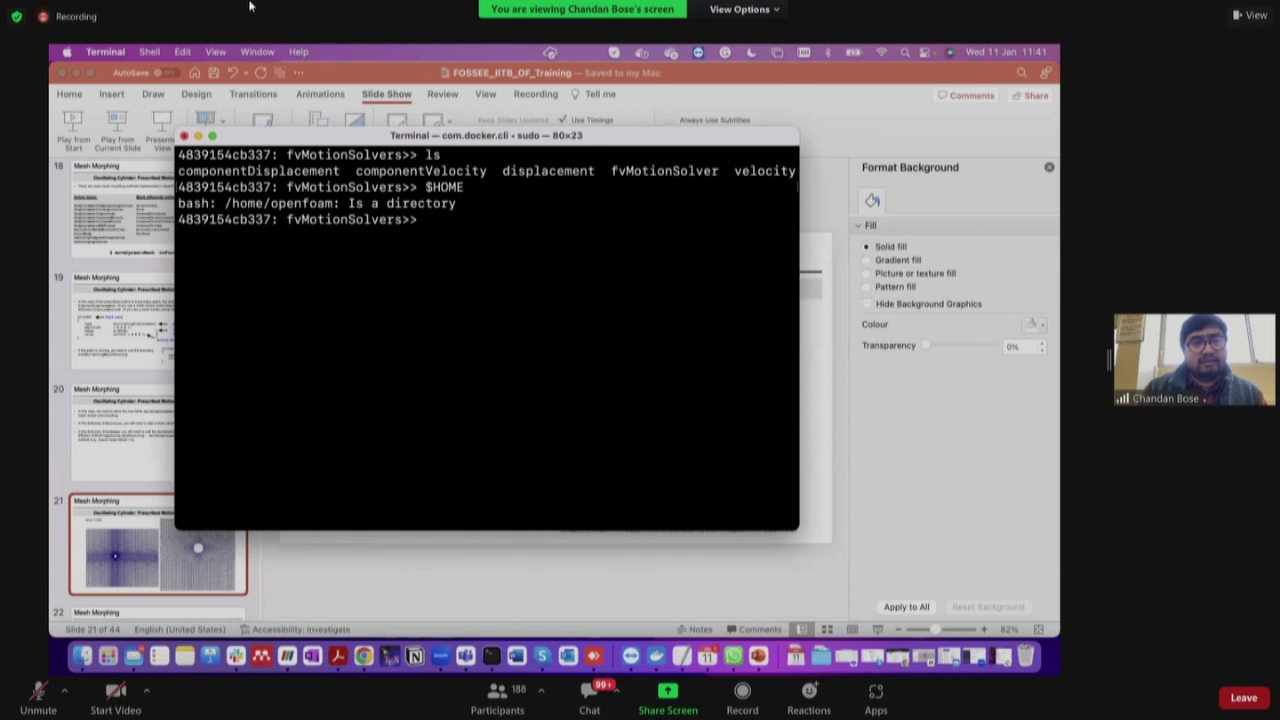
text(reset)
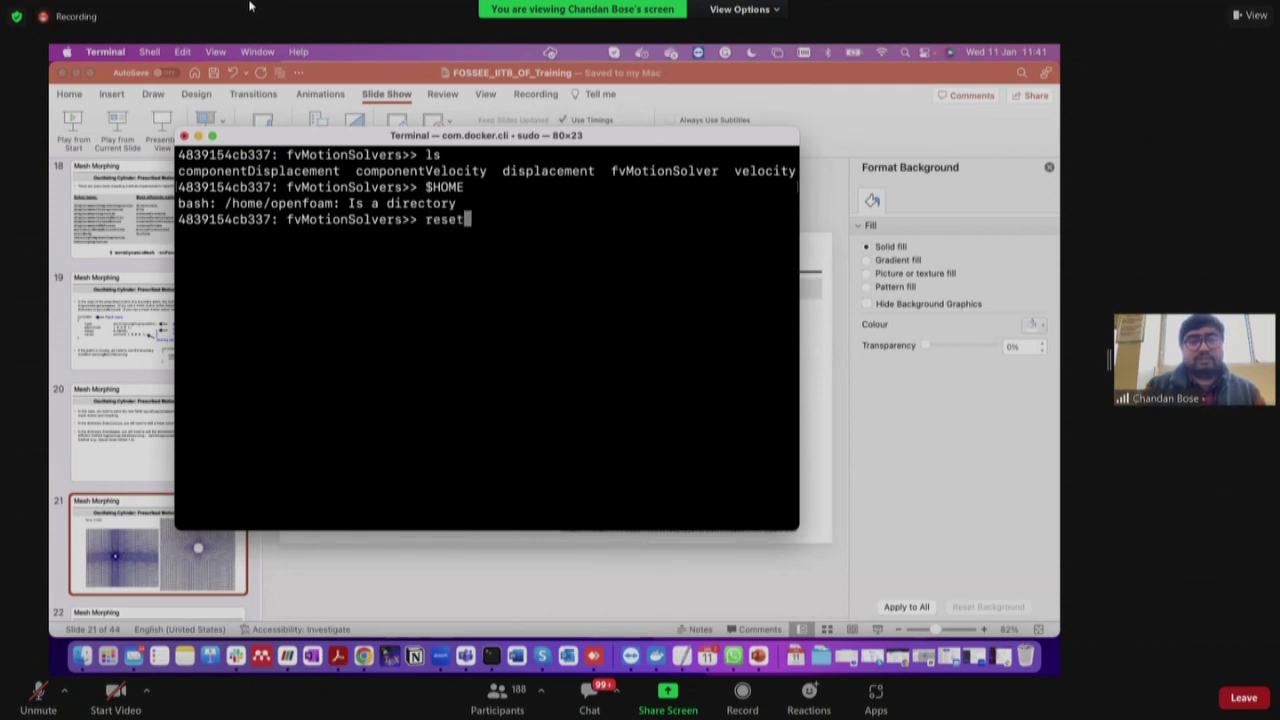
key(Return)
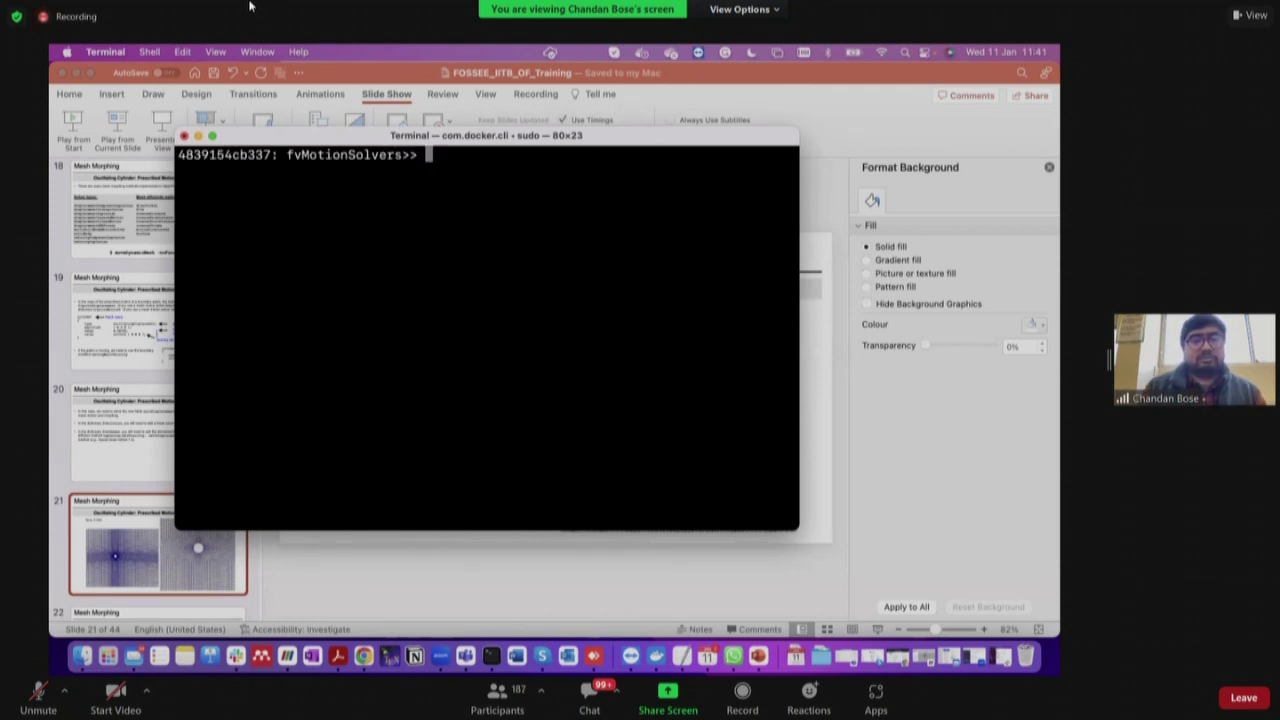
Close the container shell window, terminating its running processes
text(cd)
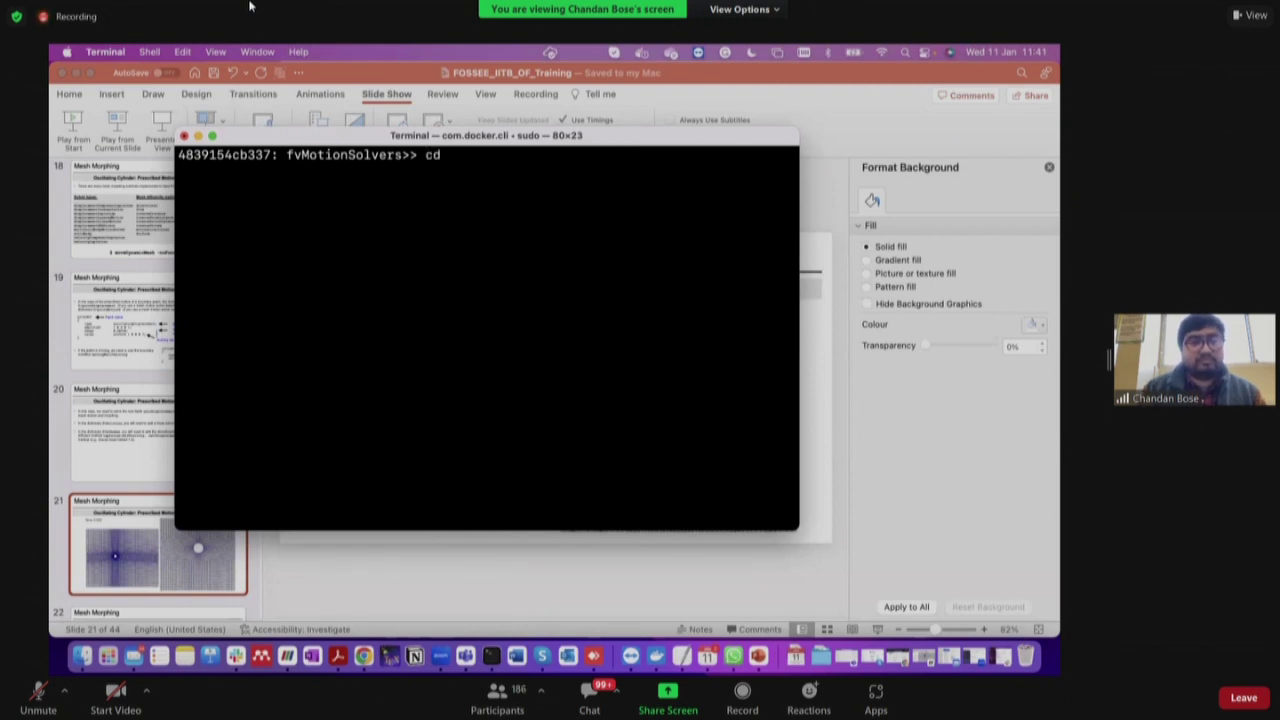
click(184, 136)
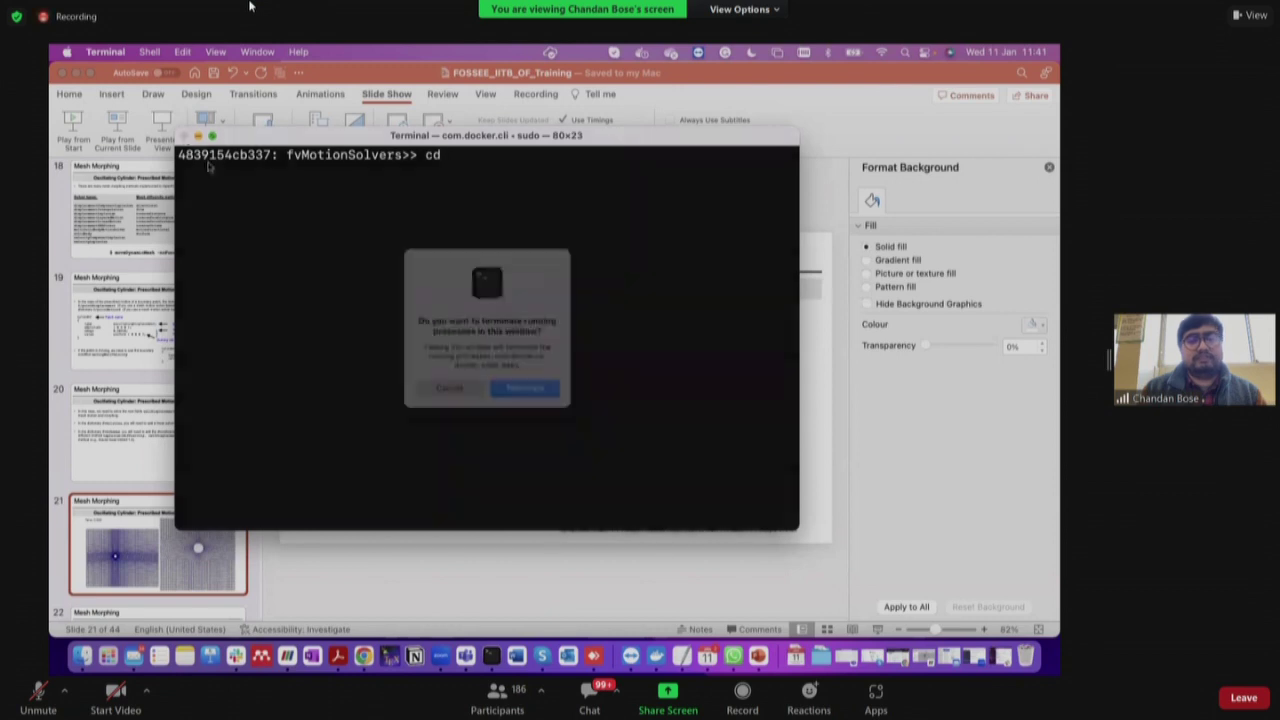
click(530, 394)
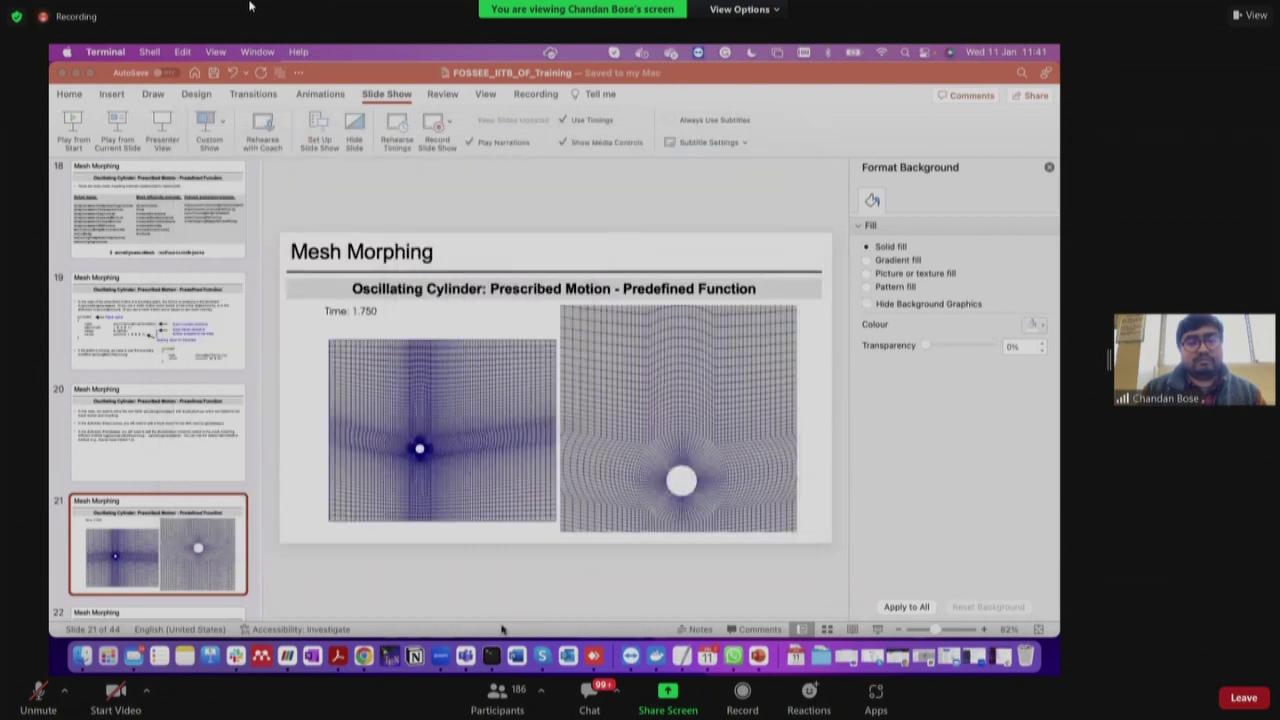
In a new Terminal window, change into the Documents folder and list it
click(491, 656)
text(cd Docu)
key(Tab)
text(op)
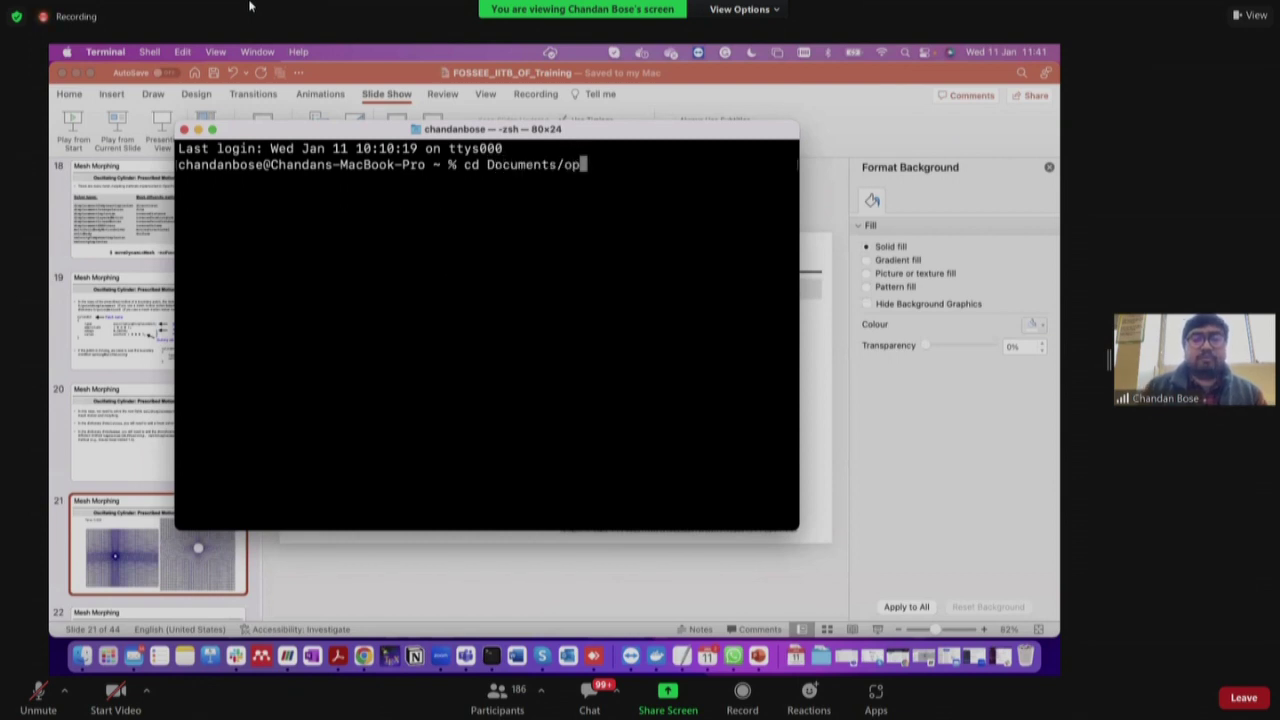
key(BackSpace)
key(BackSpace)
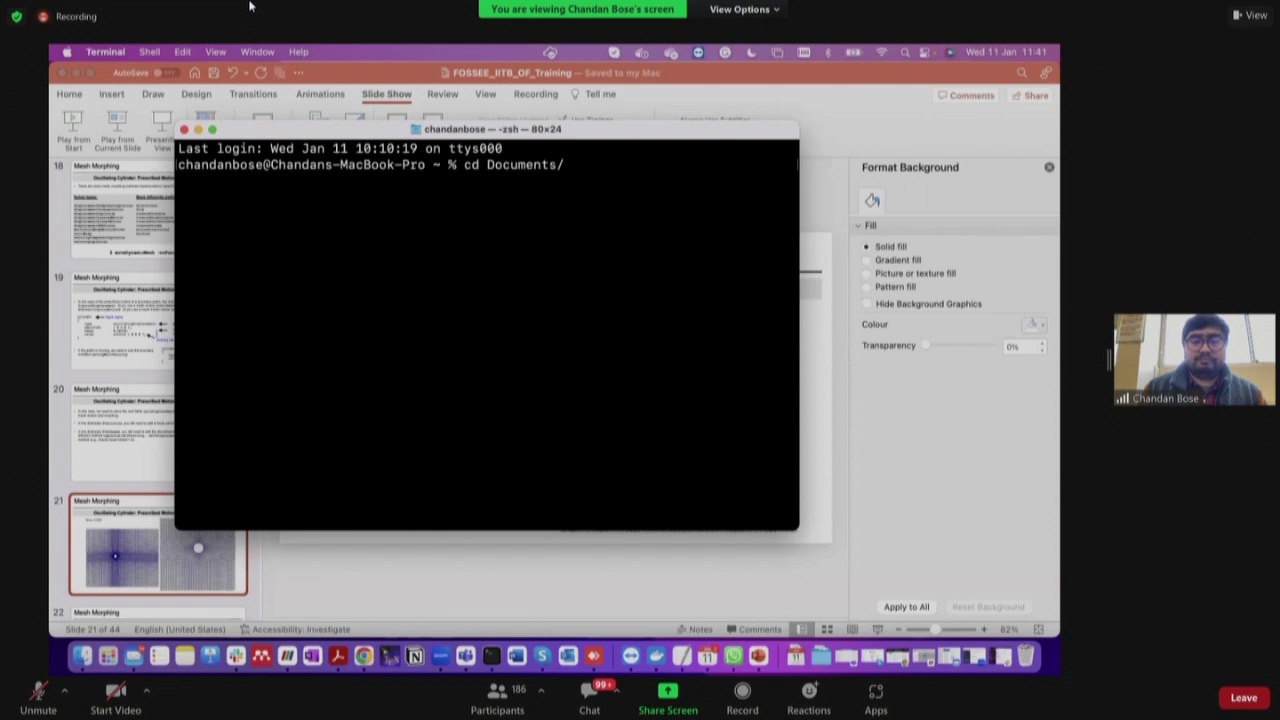
key(BackSpace)
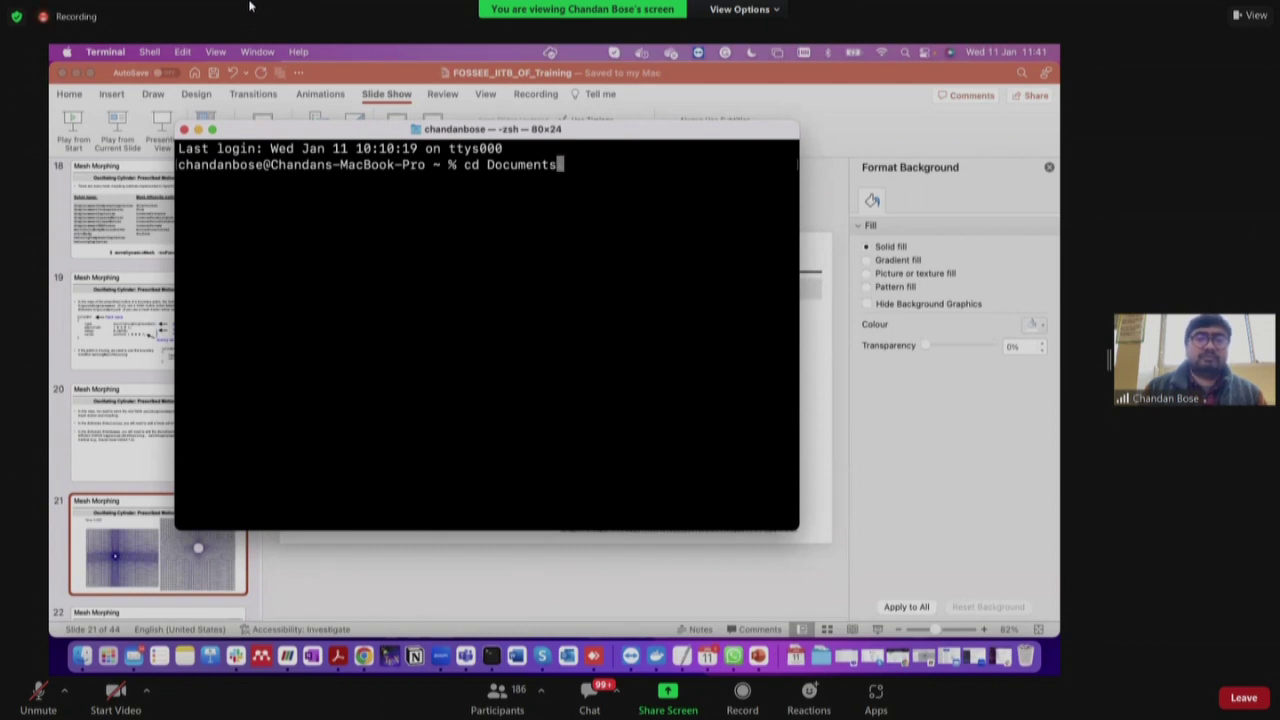
key(Return)
text(ls)
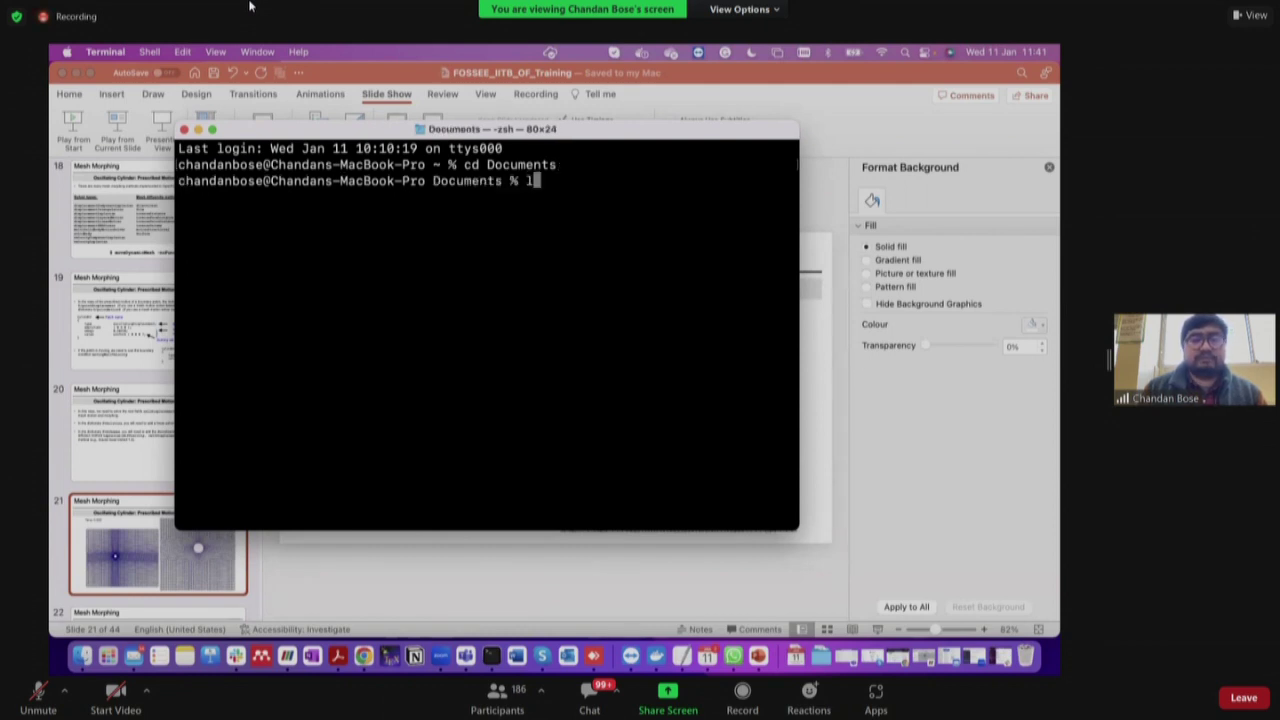
key(Return)
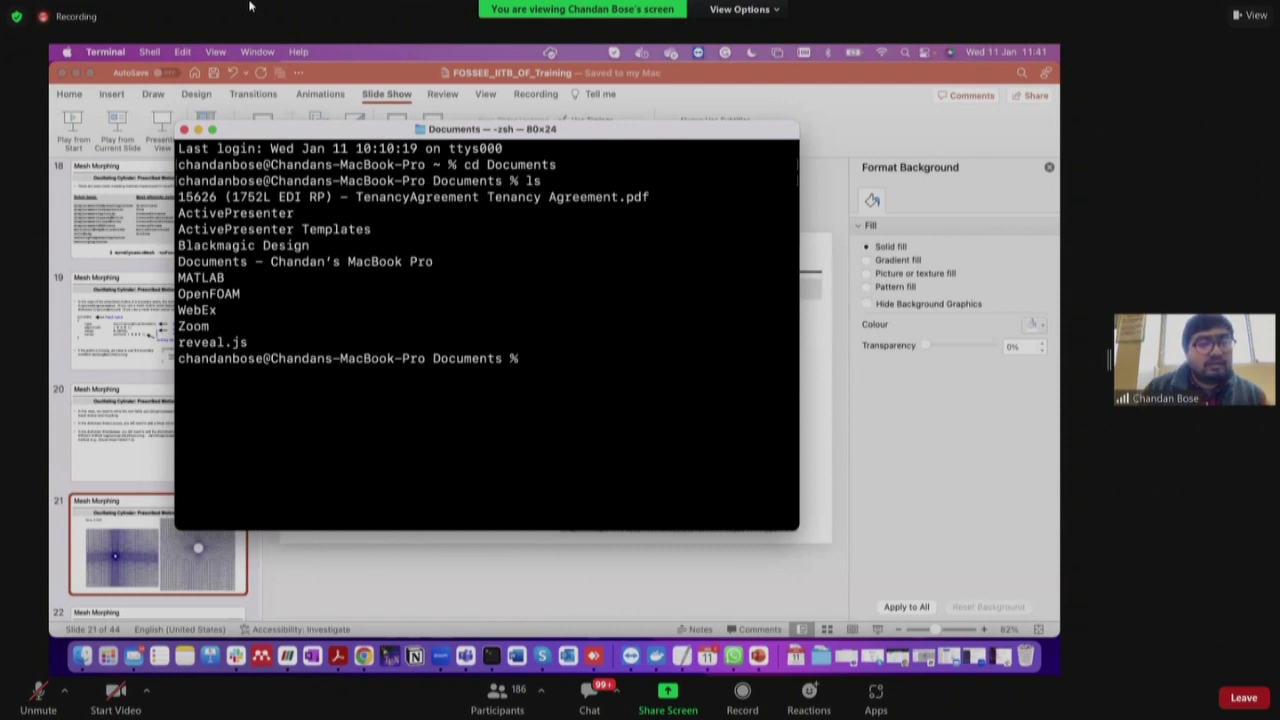
Move into OpenFOAM and then the workshop folder, listing each
text(cd OpenFOAM)
key(Return)
text(ls)
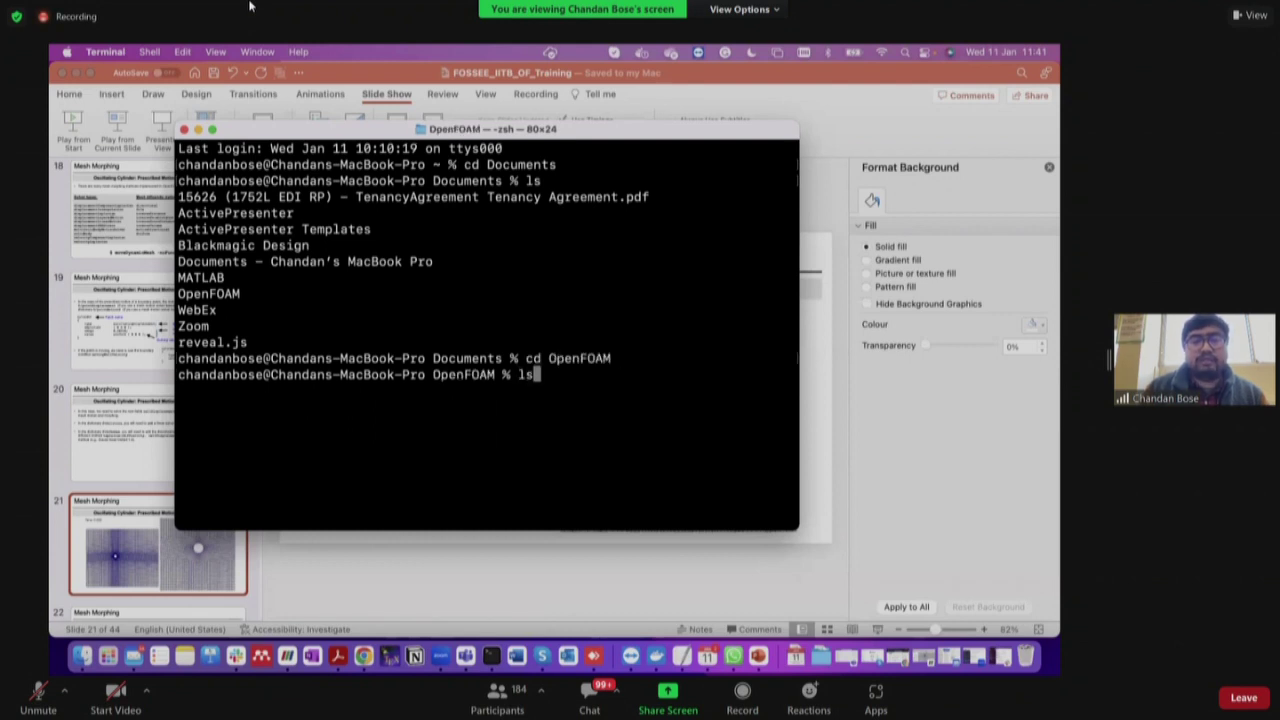
key(Return)
text(cd Ch)
key(Tab)
key(Return)
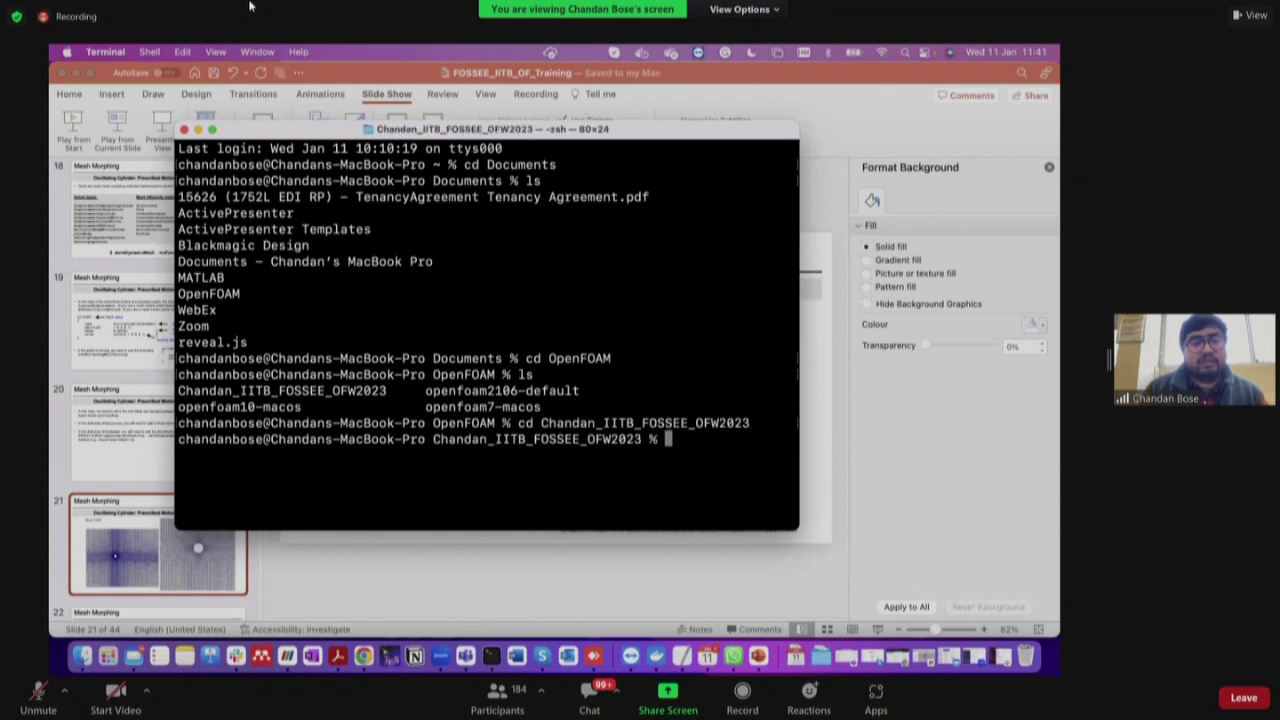
text(ls)
key(Return)
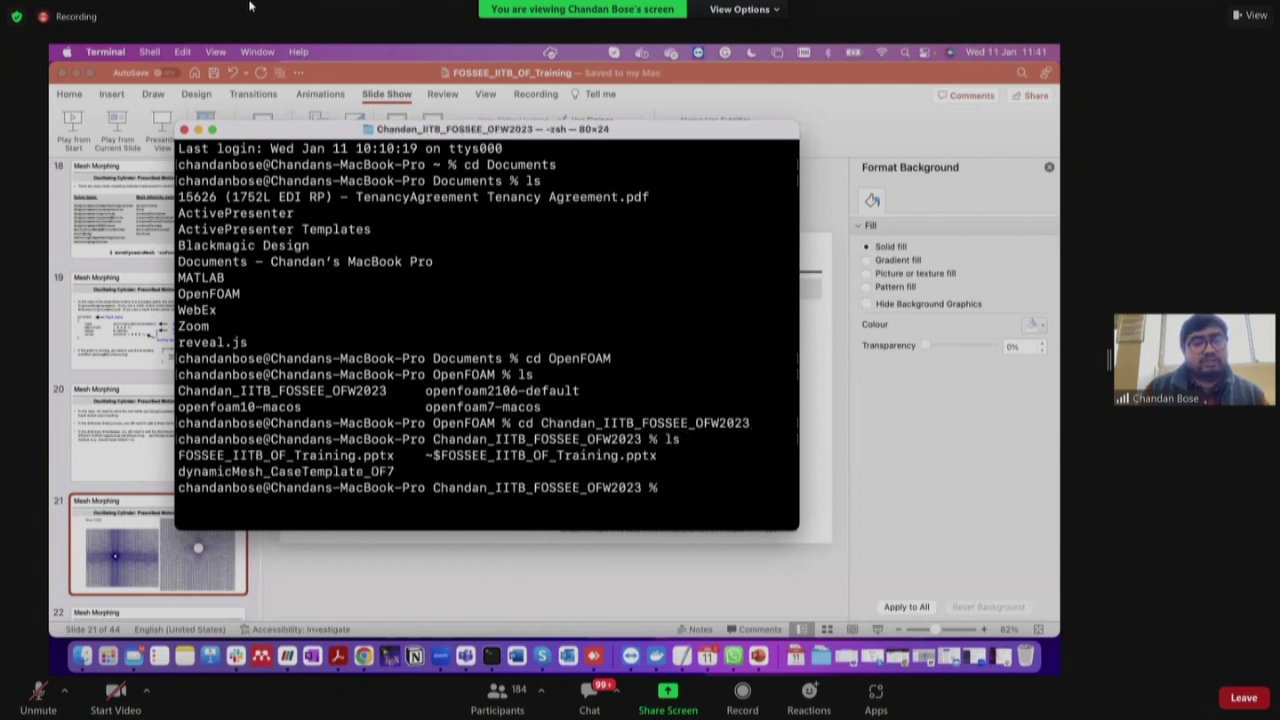
Try entering FOSSEE_IITB_OF_Training.pptx, relist, reset the screen and go full screen
text(cd Fo)
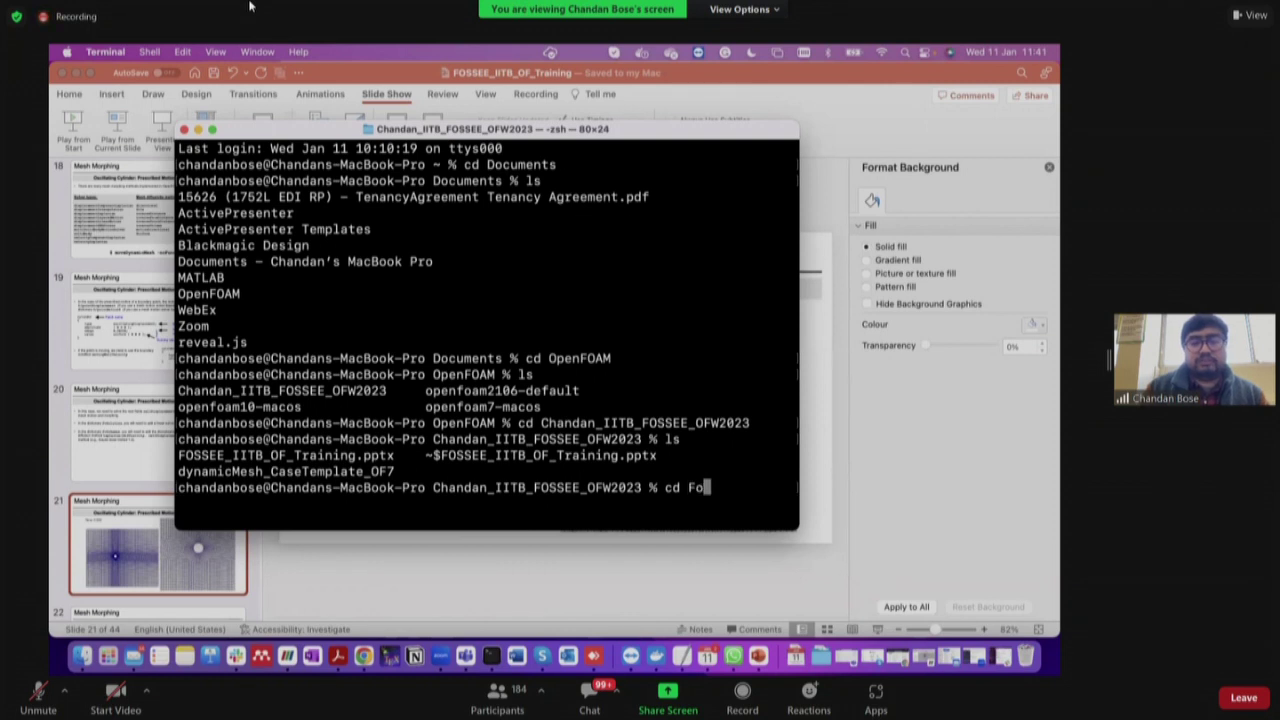
key(BackSpace)
text(O)
key(Tab)
key(Return)
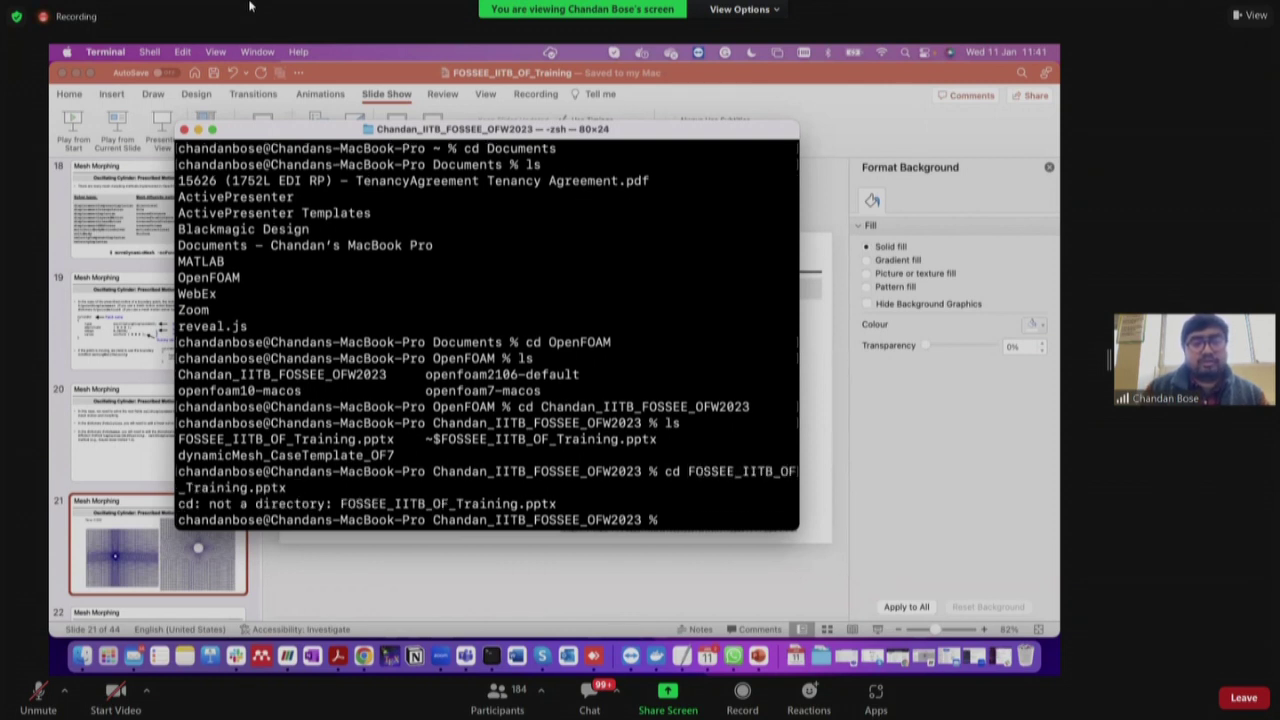
text(ls)
key(Return)
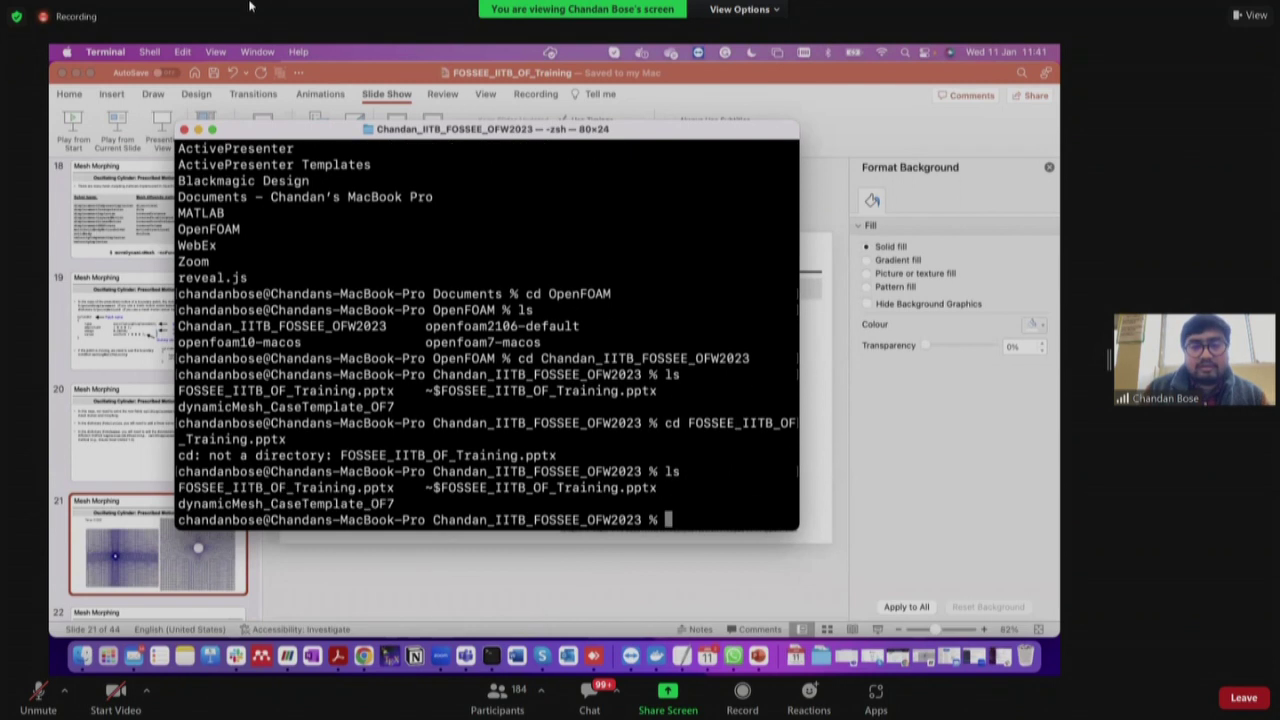
text(reset)
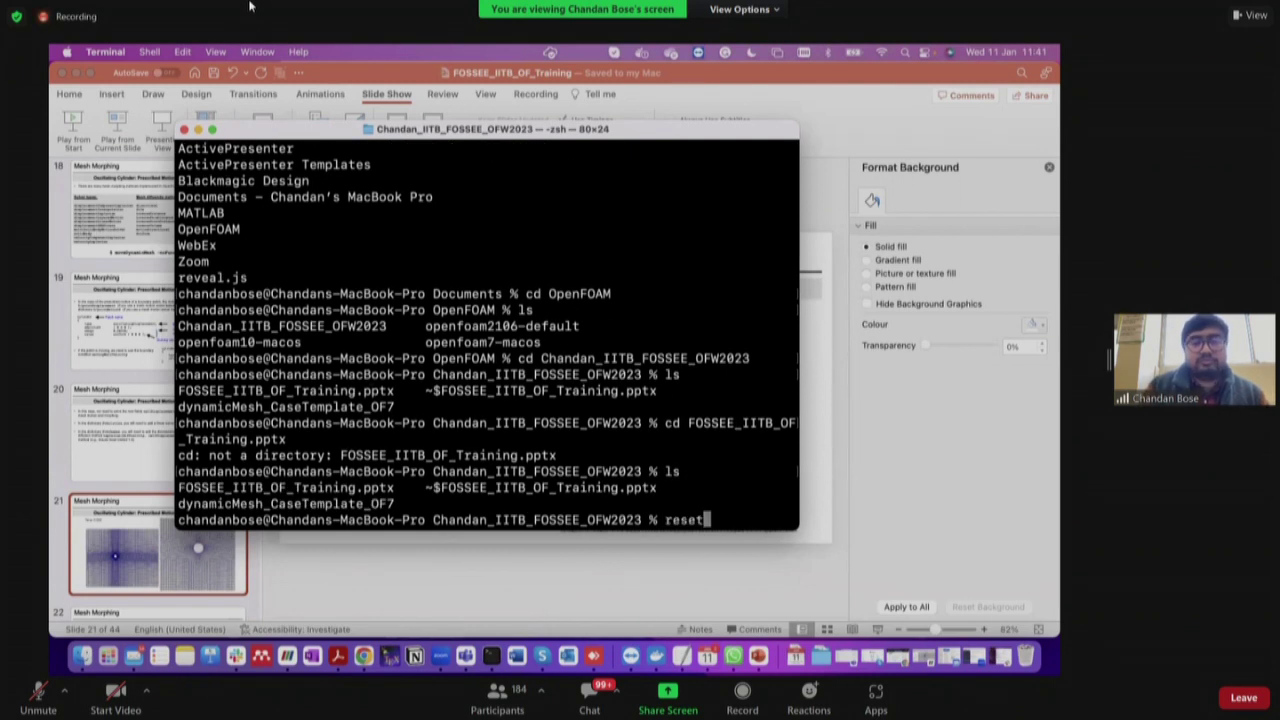
key(Return)
click(212, 130)
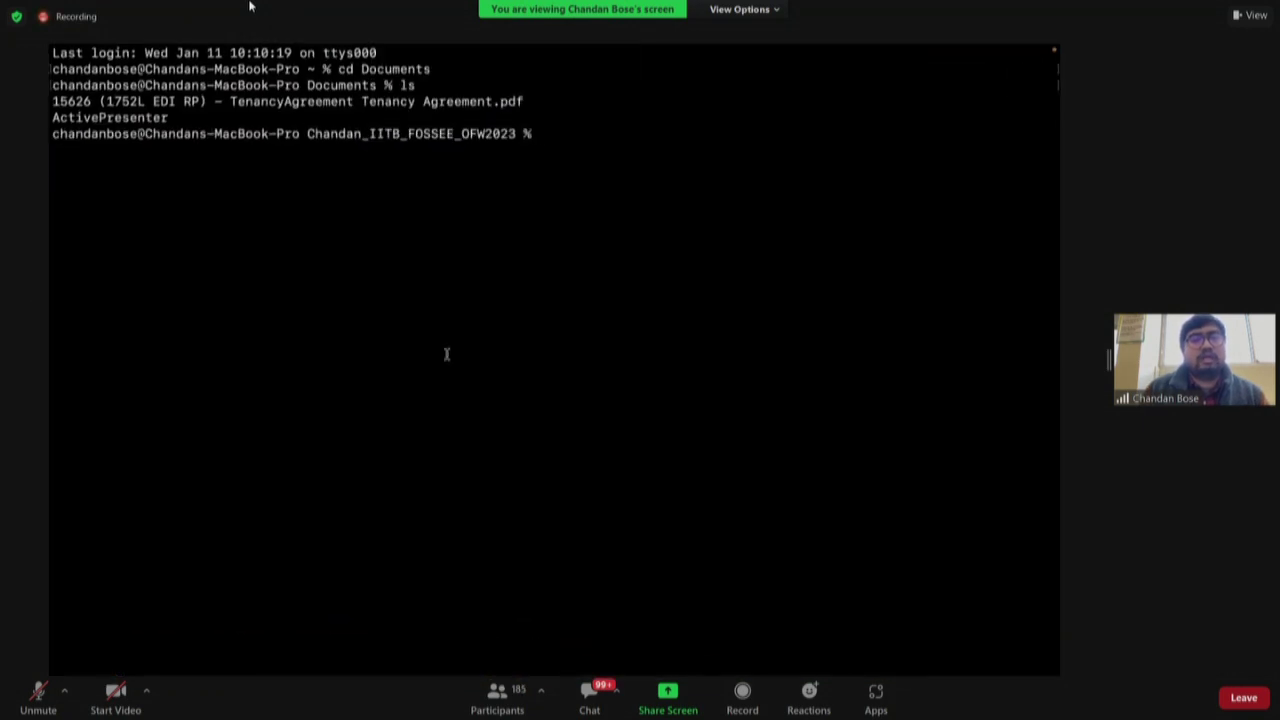
List the workshop folder, then enter dynamicMesh_CaseTemplate_OF7 and list its contents
text(ls)
key(Return)
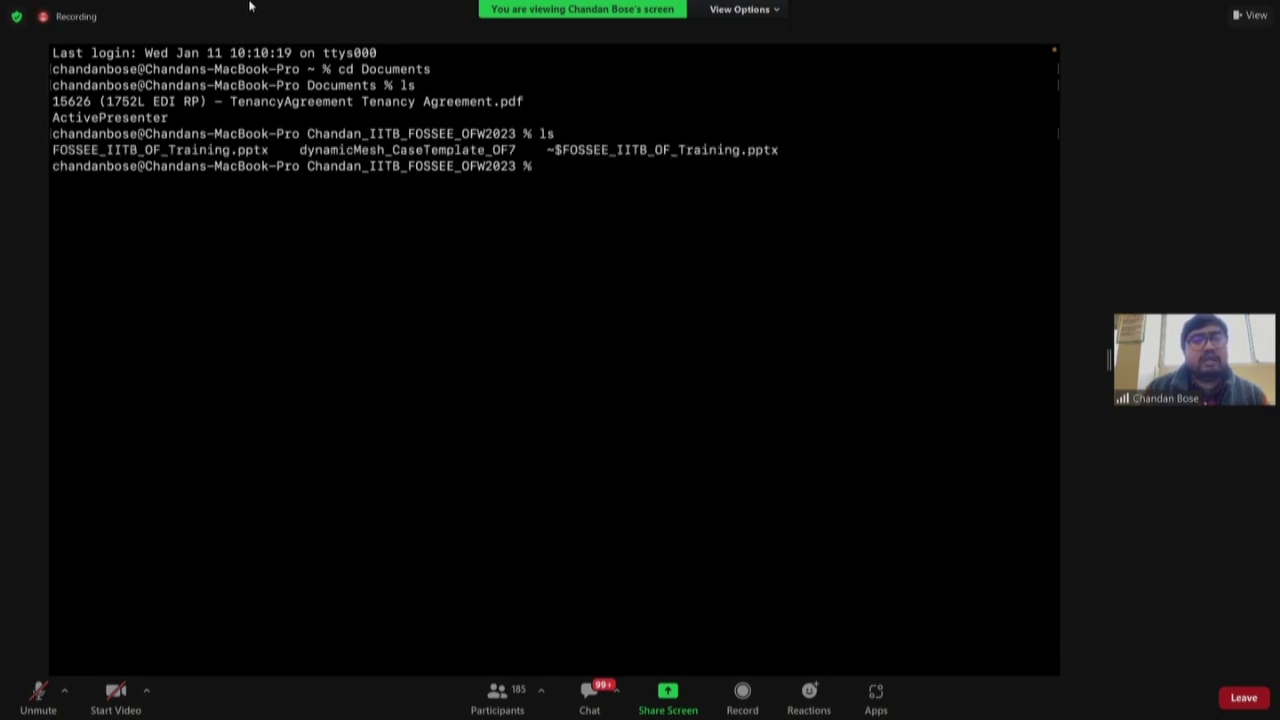
text(cd dyn)
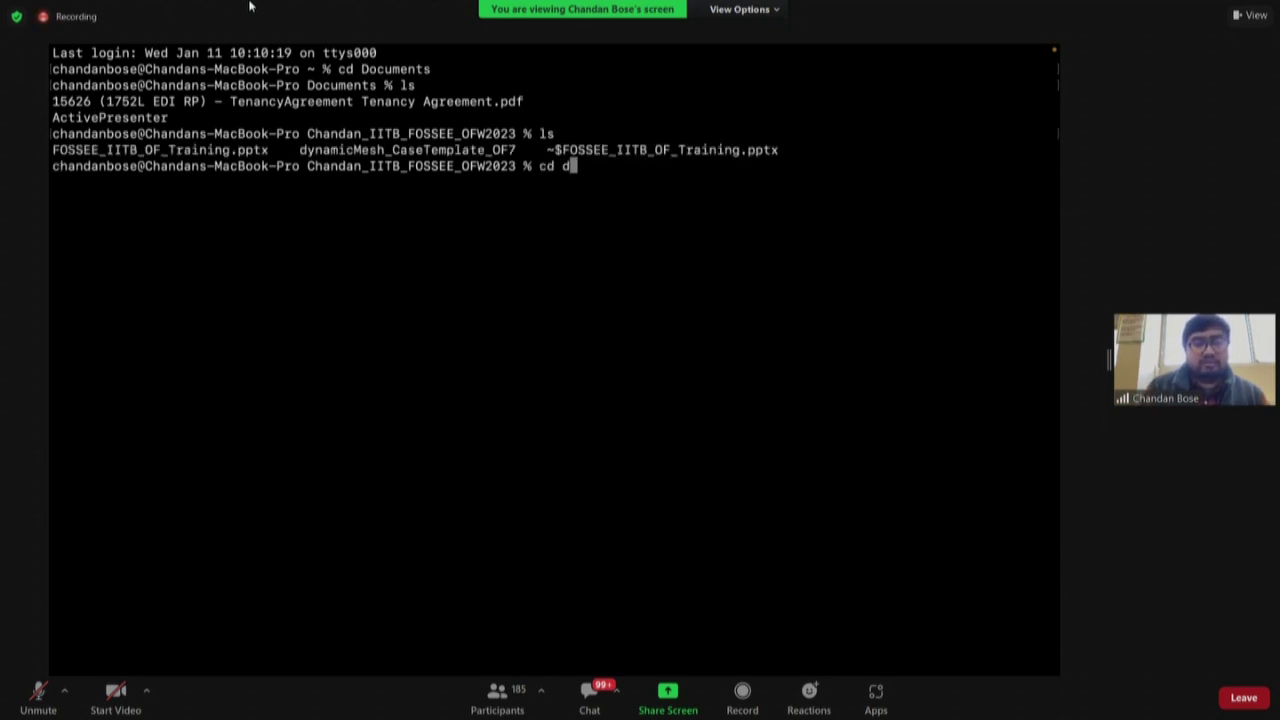
key(Tab)
key(Return)
text(ls)
key(Return)
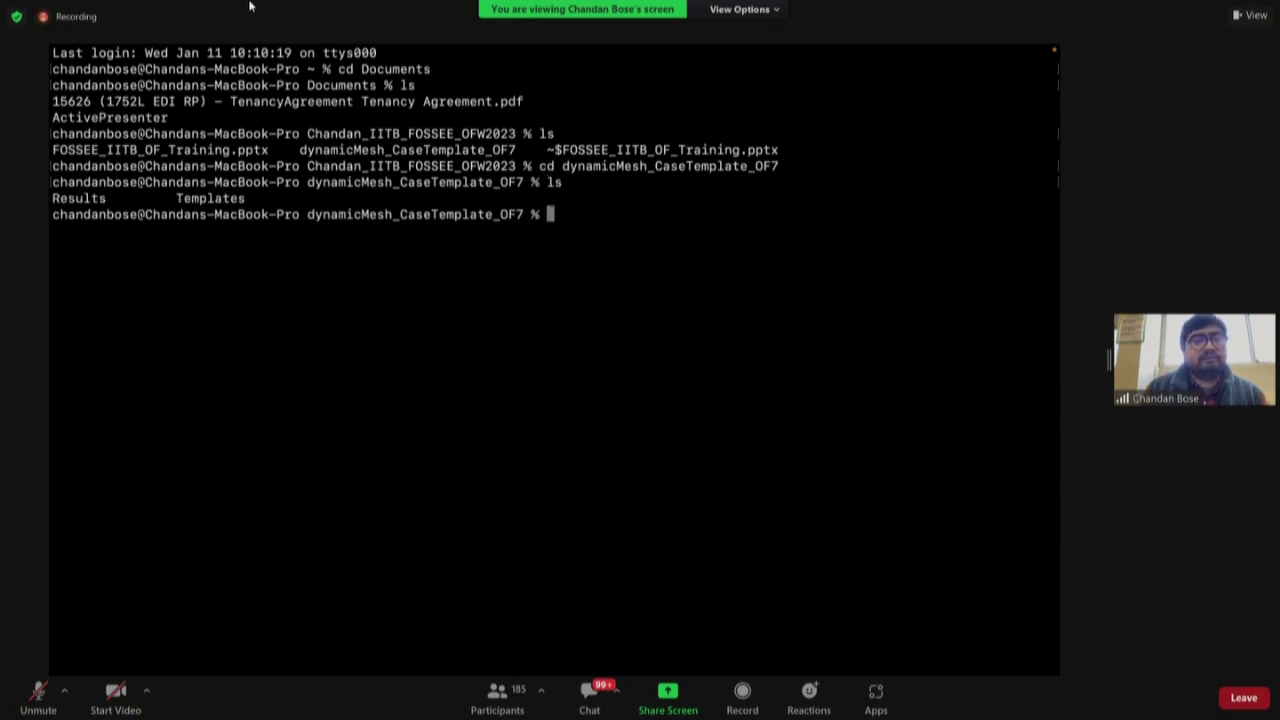
Enter Templates, then meshMotion, list the case and start typing './ru'
text(cd Te)
key(Tab)
key(Return)
text(ls)
key(Return)
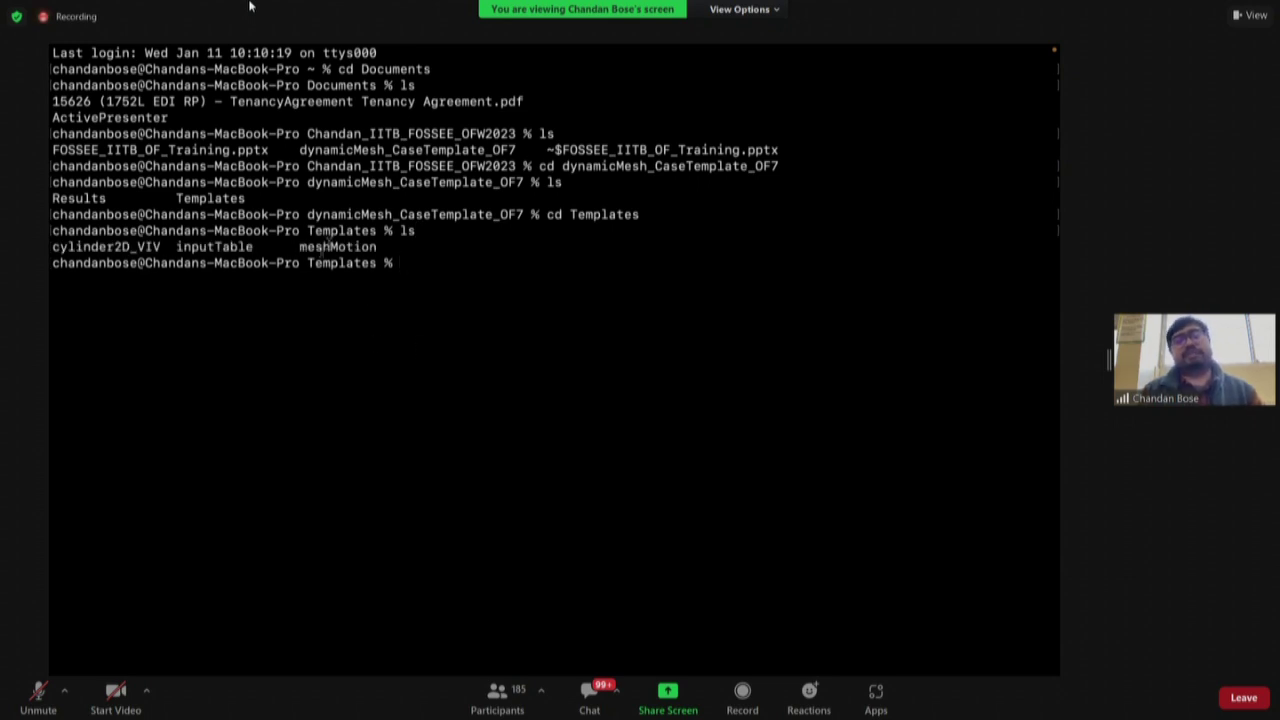
text(c)
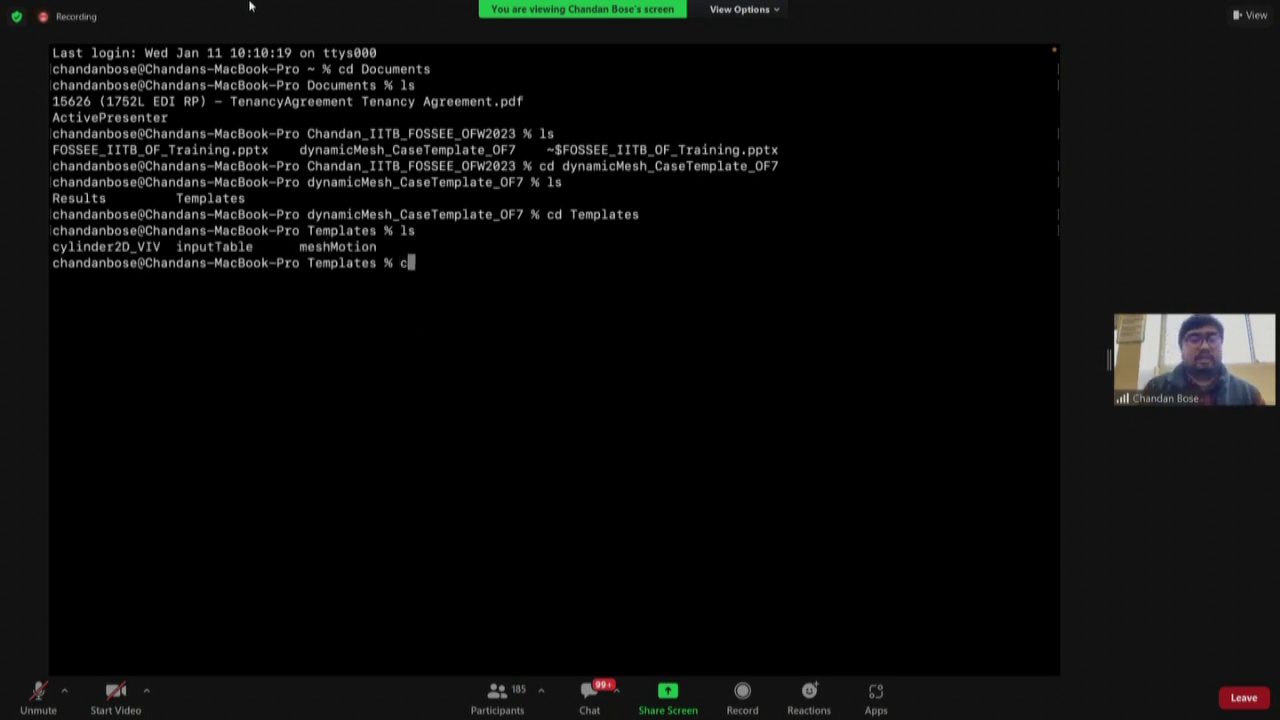
text(d mesh)
key(Tab)
key(Return)
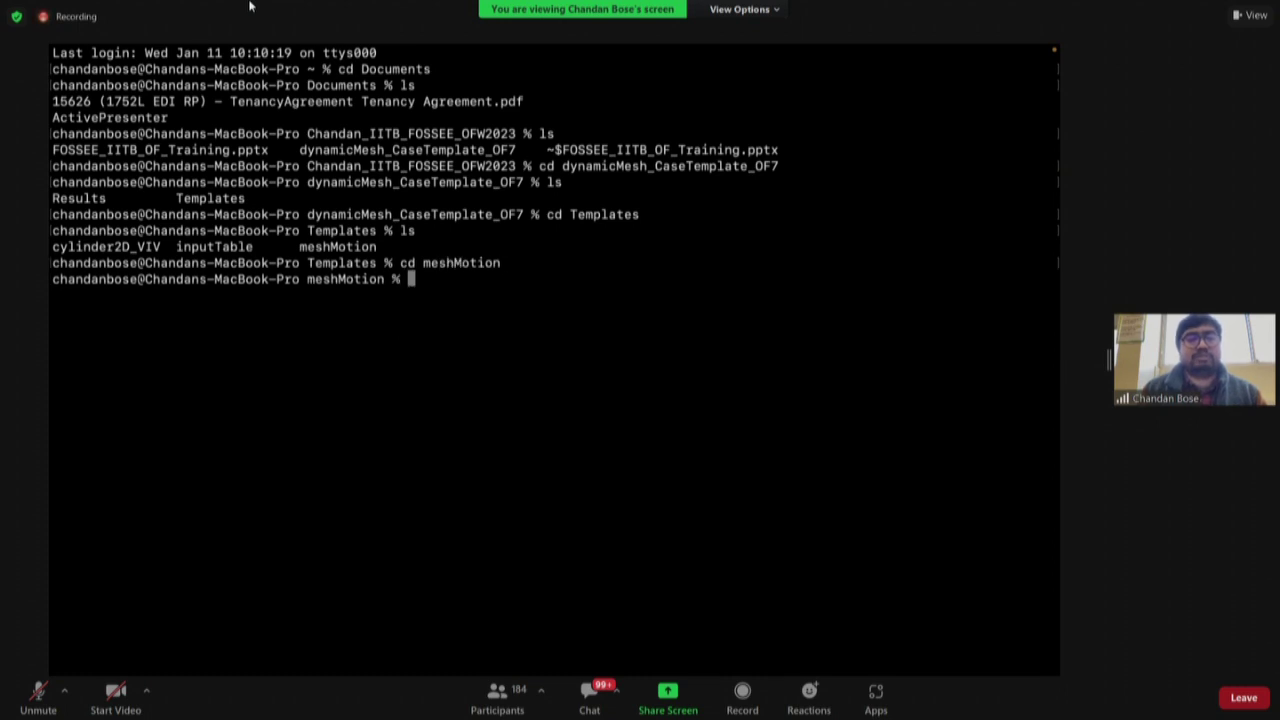
text(ls)
key(Return)
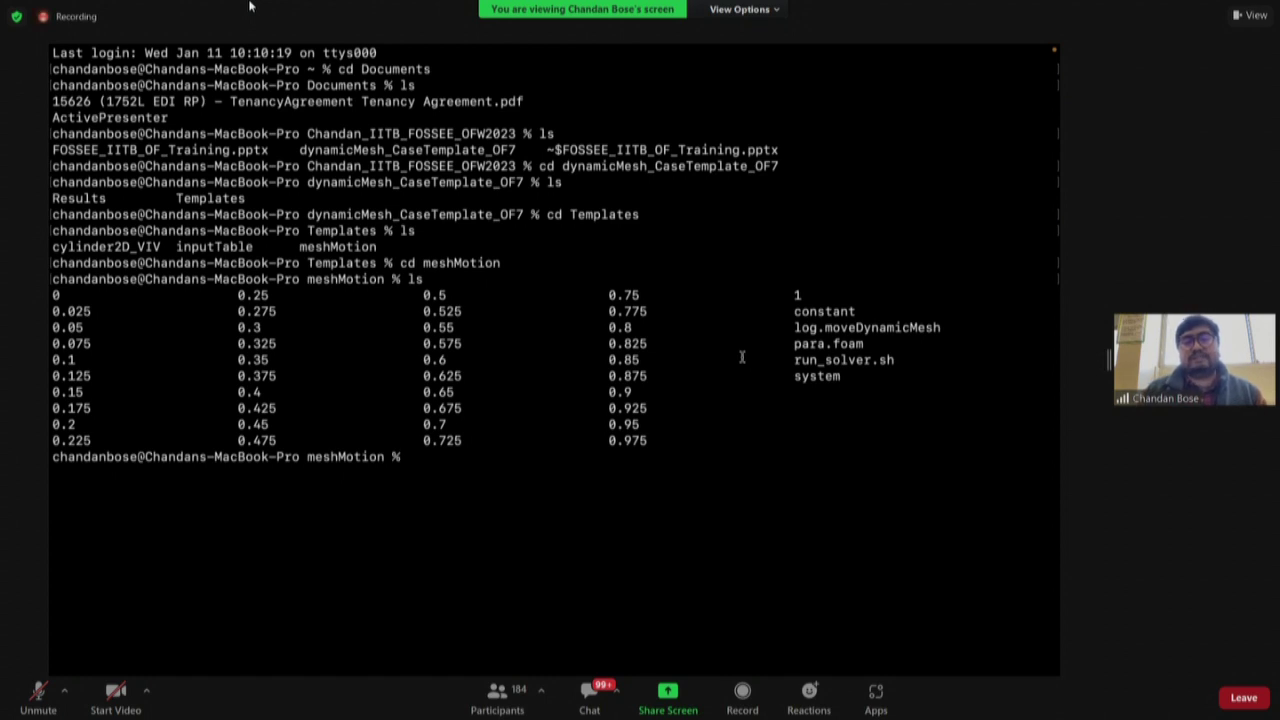
text(./)
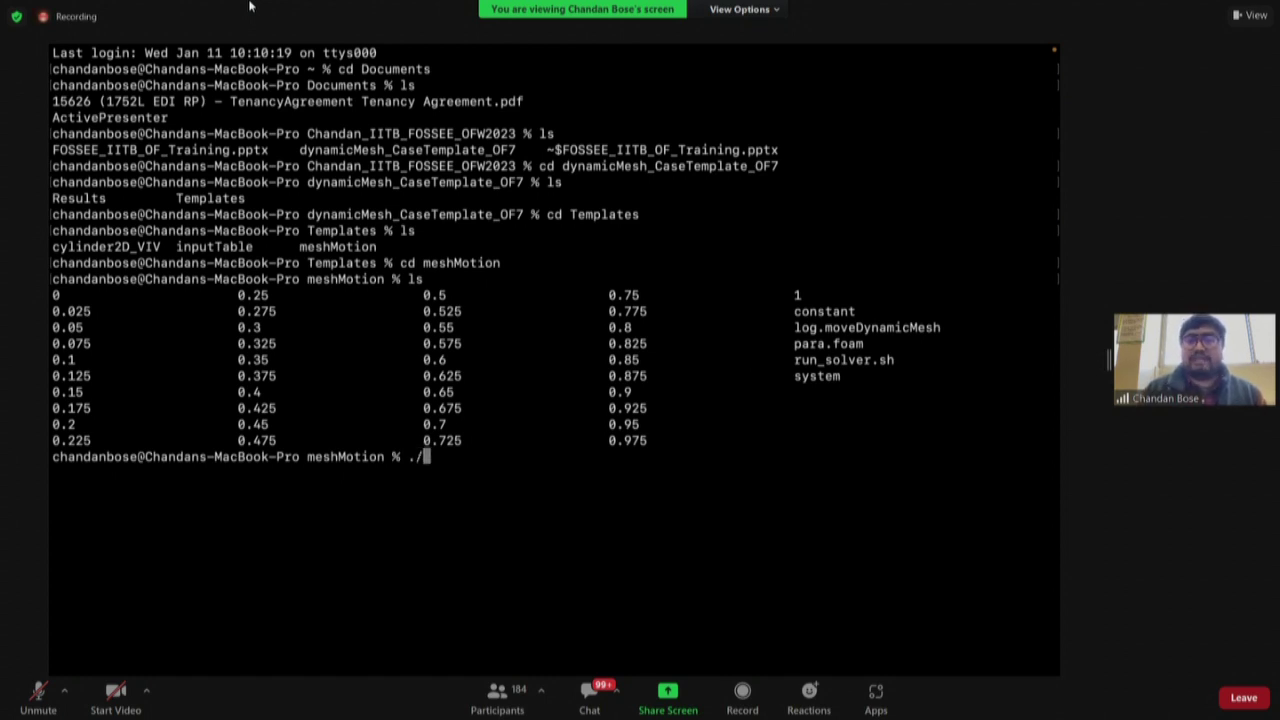
text(ru)
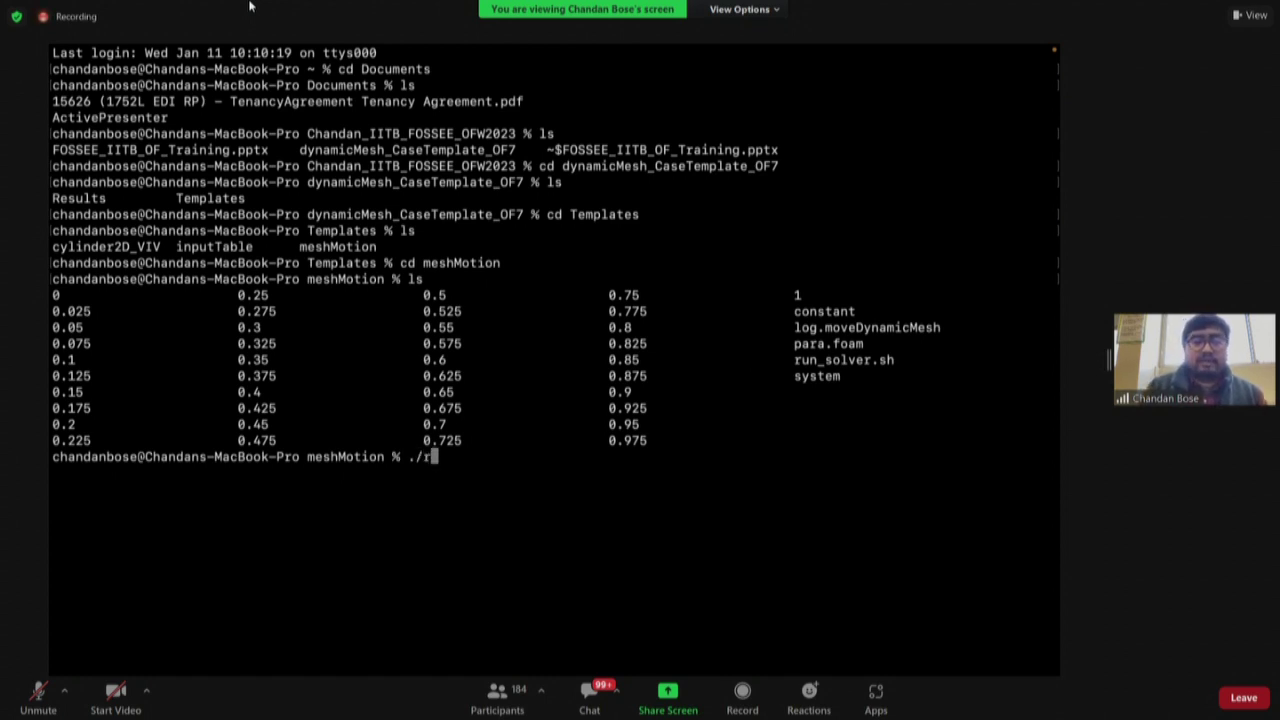
Complete ./run_solver.sh, apply chmod -R 777 . to the case, then begin typing './run_'
key(Tab)
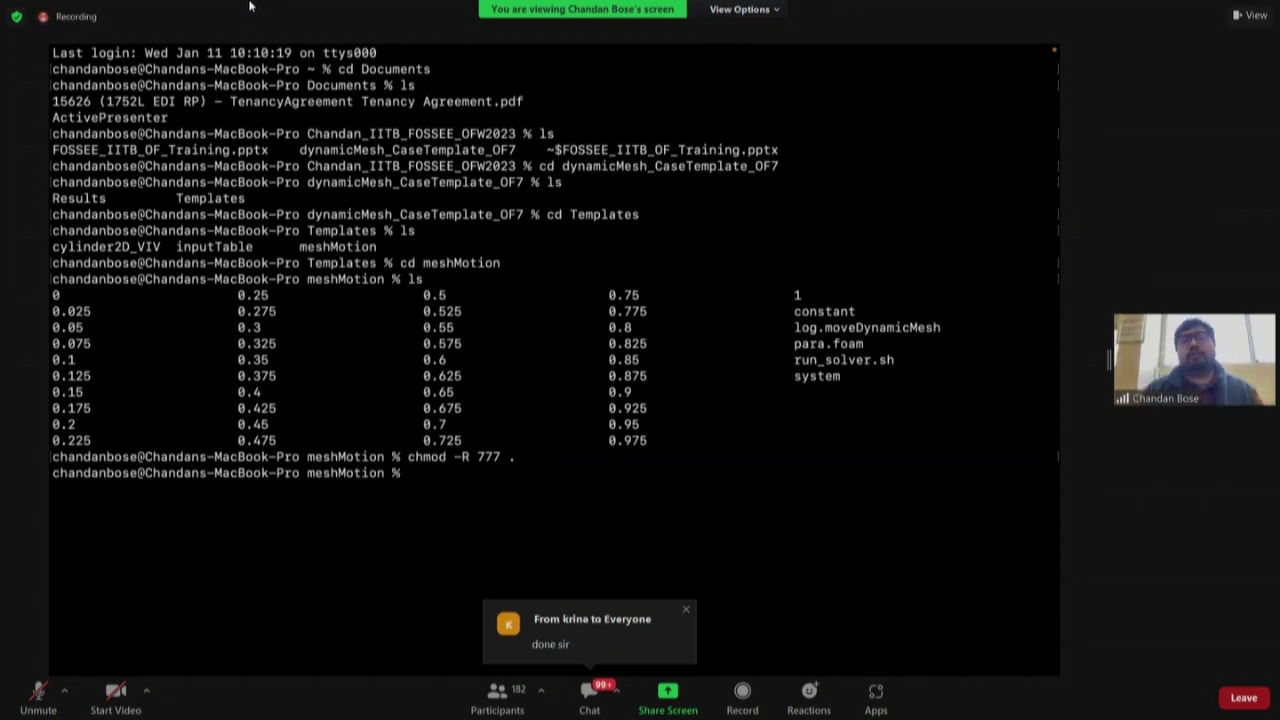
text(./)
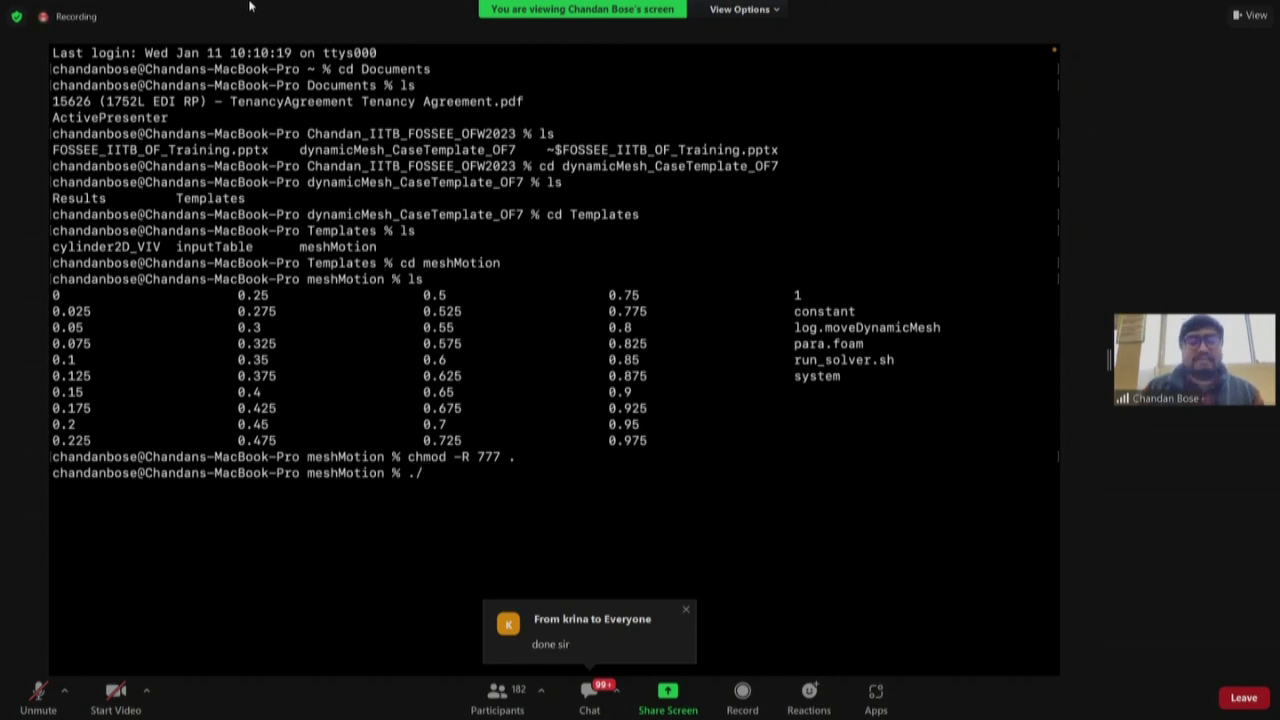
text(run_)
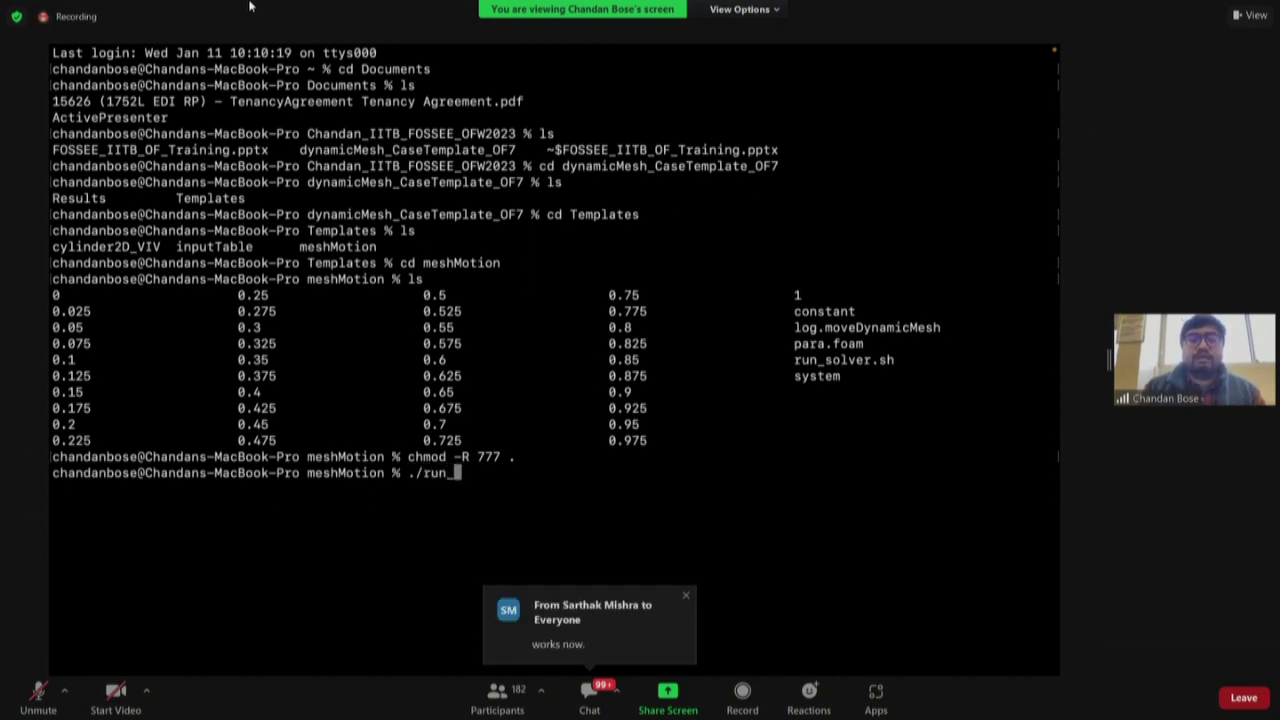
Complete and run ./run_solver.sh, which reports 'command not found' for each OpenFOAM command
key(Tab)
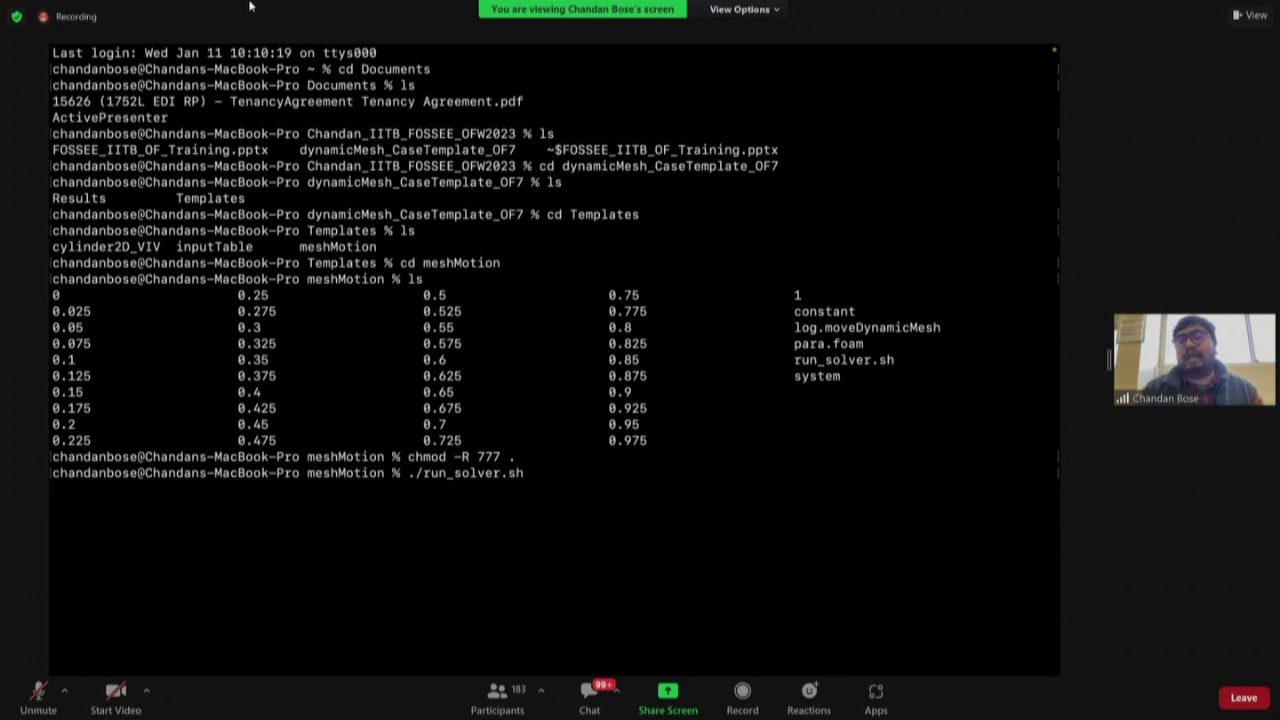
key(Return)
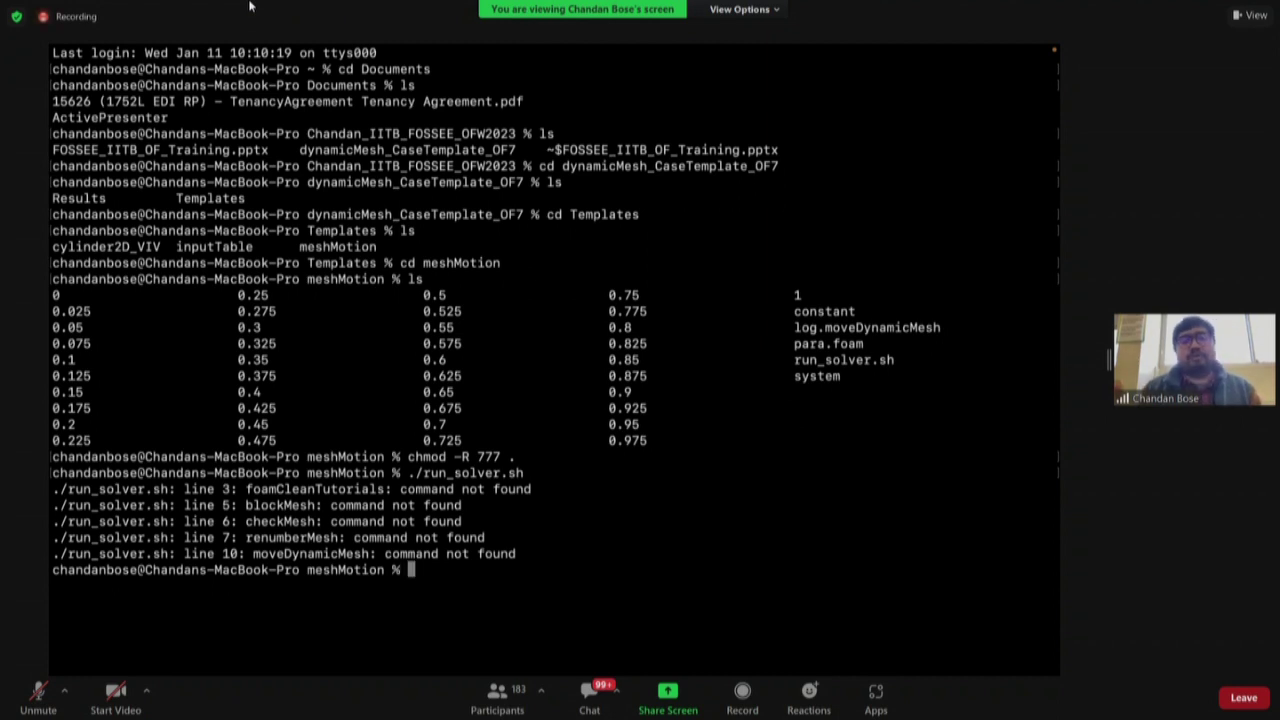
Clear the partial command and browse the history back to 'cd Documents/OpenFOAM'
text(sou)
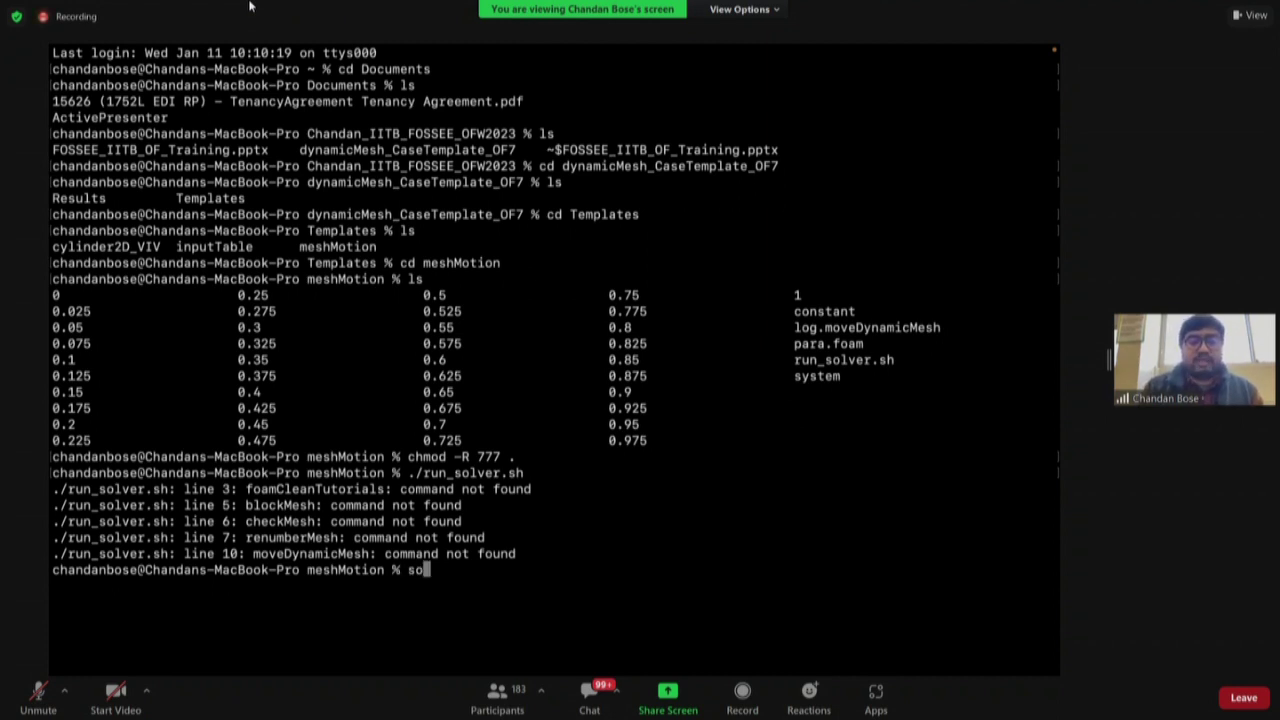
key(BackSpace)
key(BackSpace)
key(BackSpace)
key(Up)
key(Up)
key(Up)
key(Up)
key(Up)
key(Up)
key(Up)
key(Up)
key(Down)
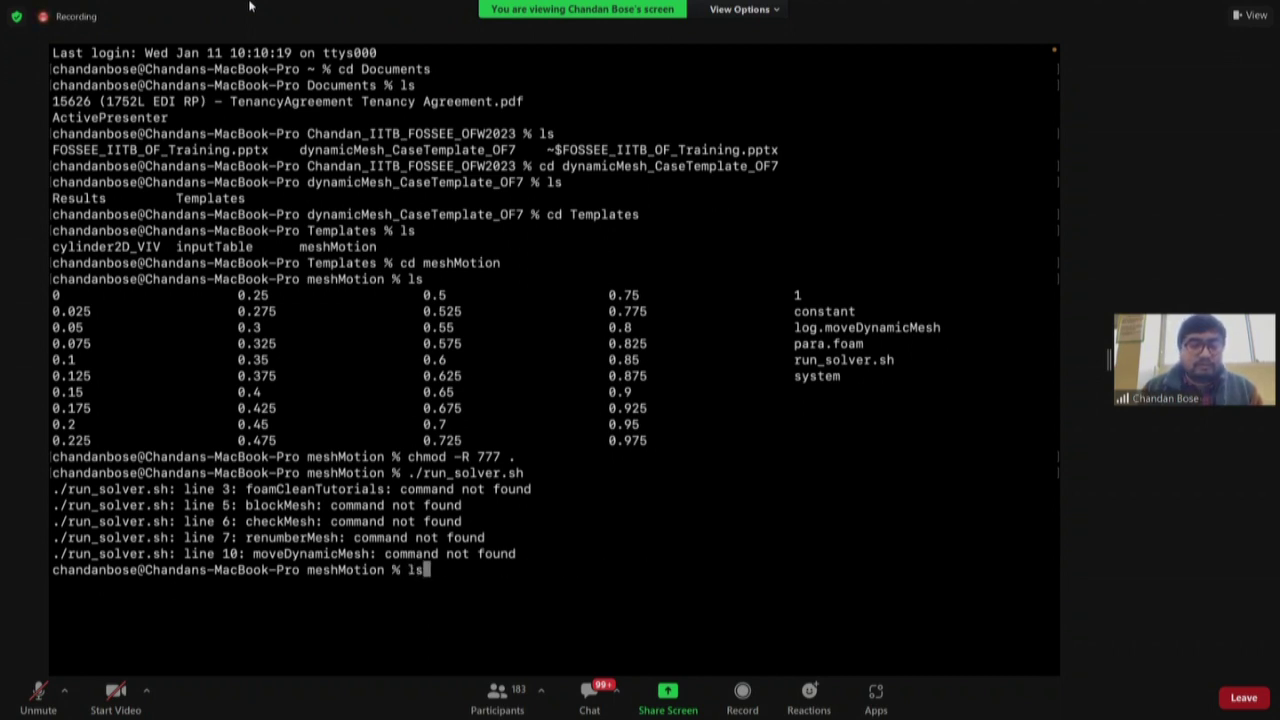
key(Up)
key(Down)
key(Up)
key(Up)
key(Down)
key(Down)
key(Up)
key(Up)
key(Up)
key(Up)
key(Up)
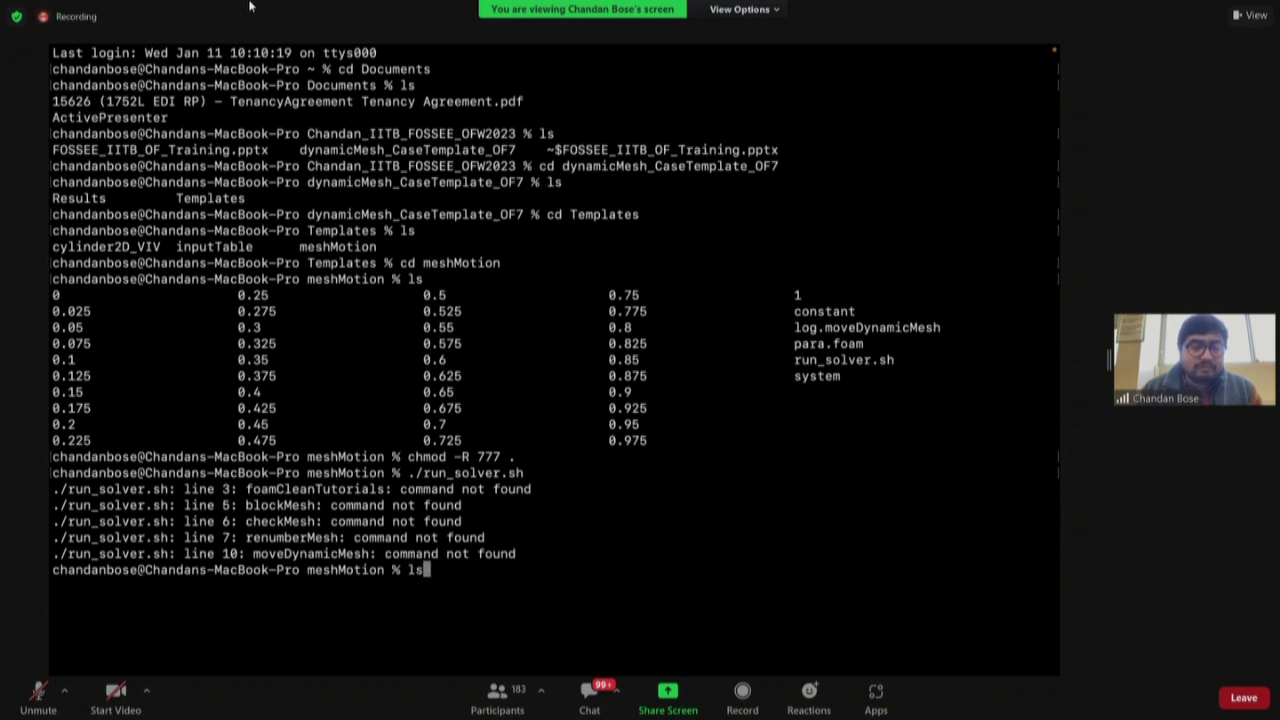
key(Down)
key(Down)
key(Down)
key(Down)
key(Down)
key(Down)
key(Down)
key(Down)
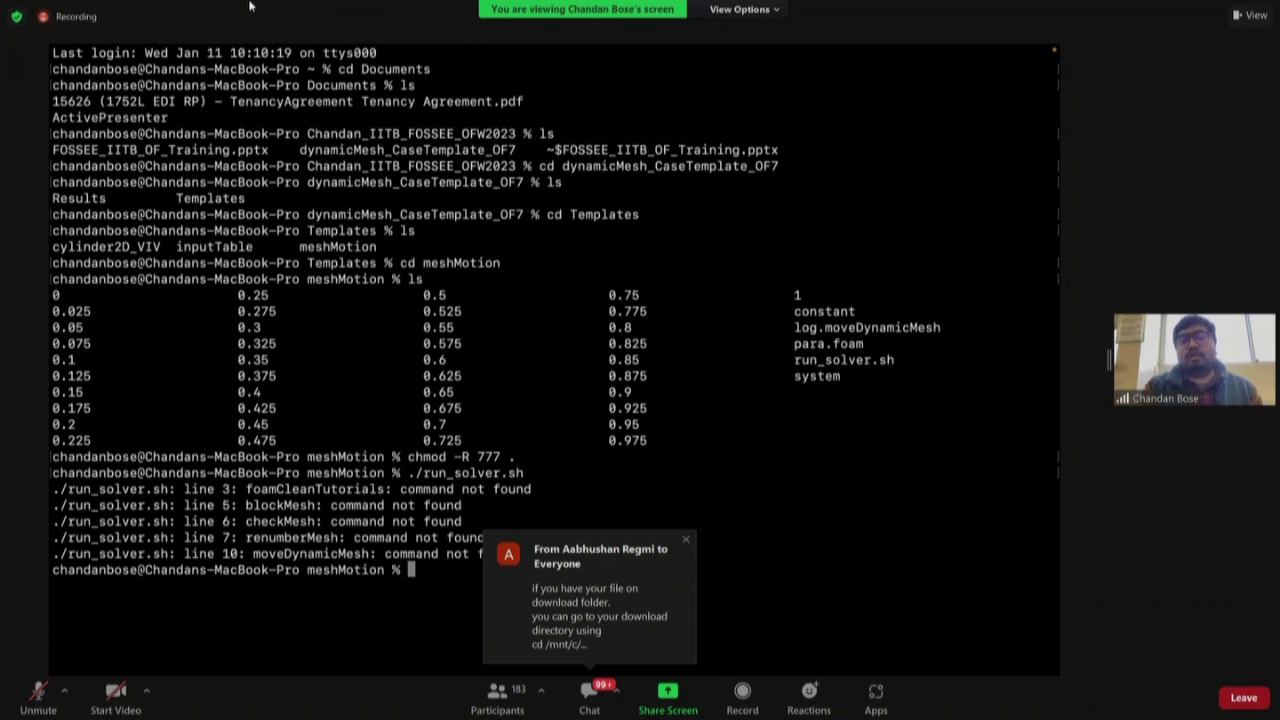
Run 'source /opt', then start changing into the /opt directory
text(source )
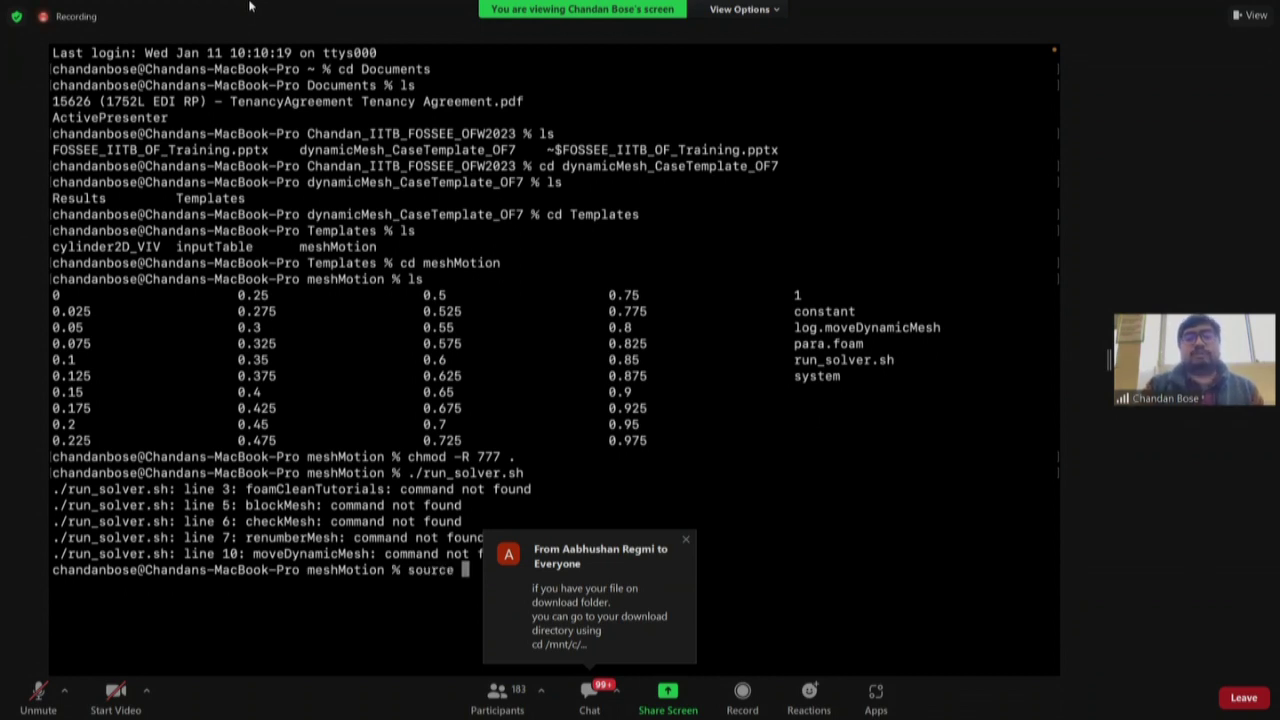
text(/op)
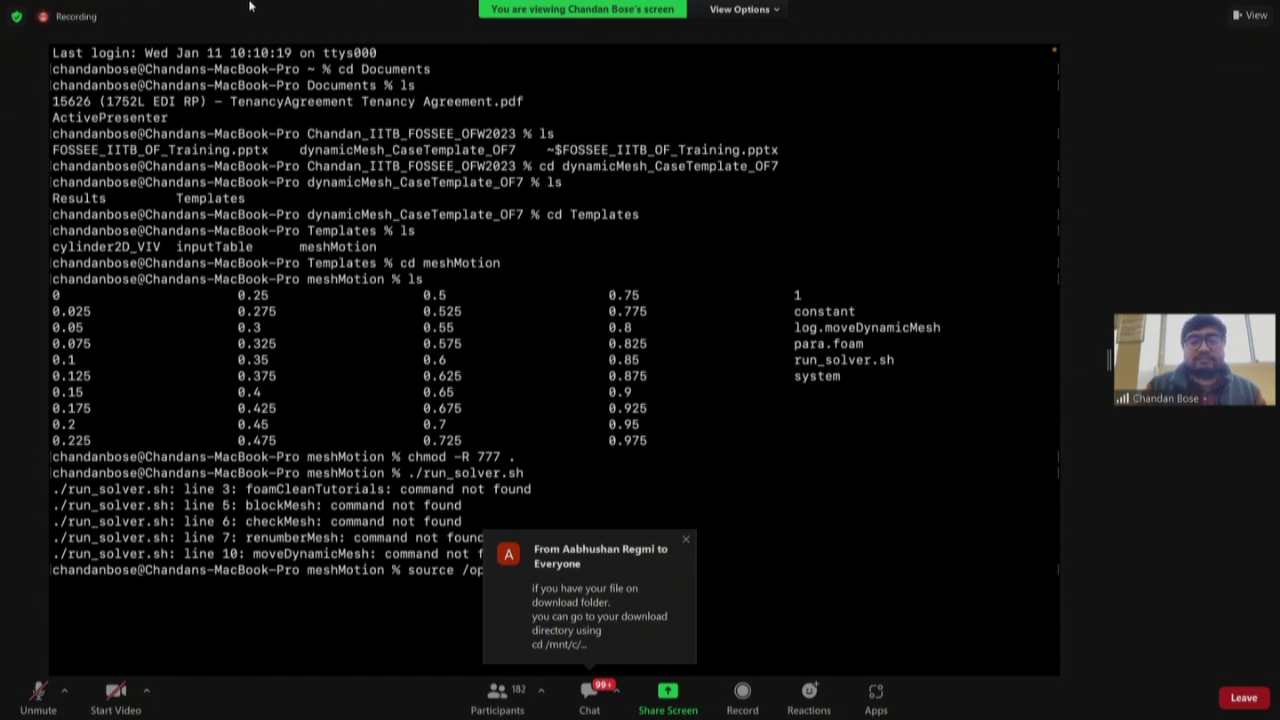
text(t/op)
key(Left)
key(BackSpace)
key(BackSpace)
key(BackSpace)
key(BackSpace)
key(BackSpace)
key(BackSpace)
key(BackSpace)
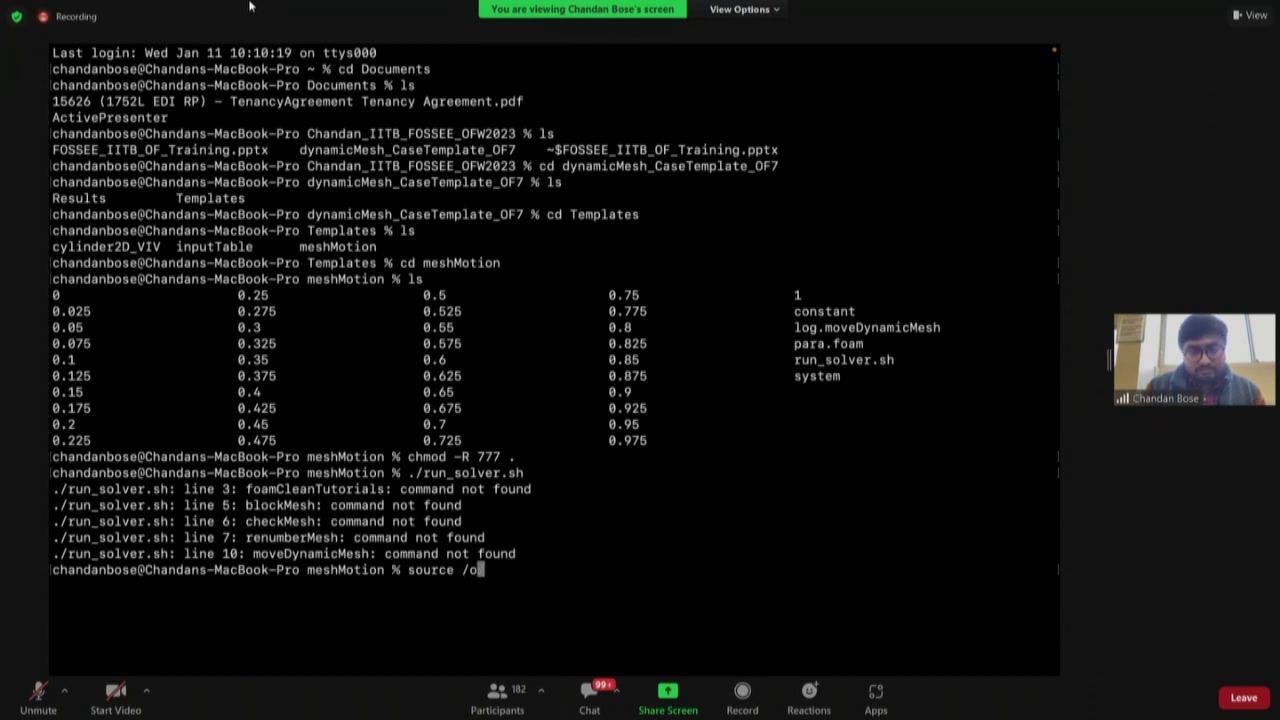
text(/opt/)
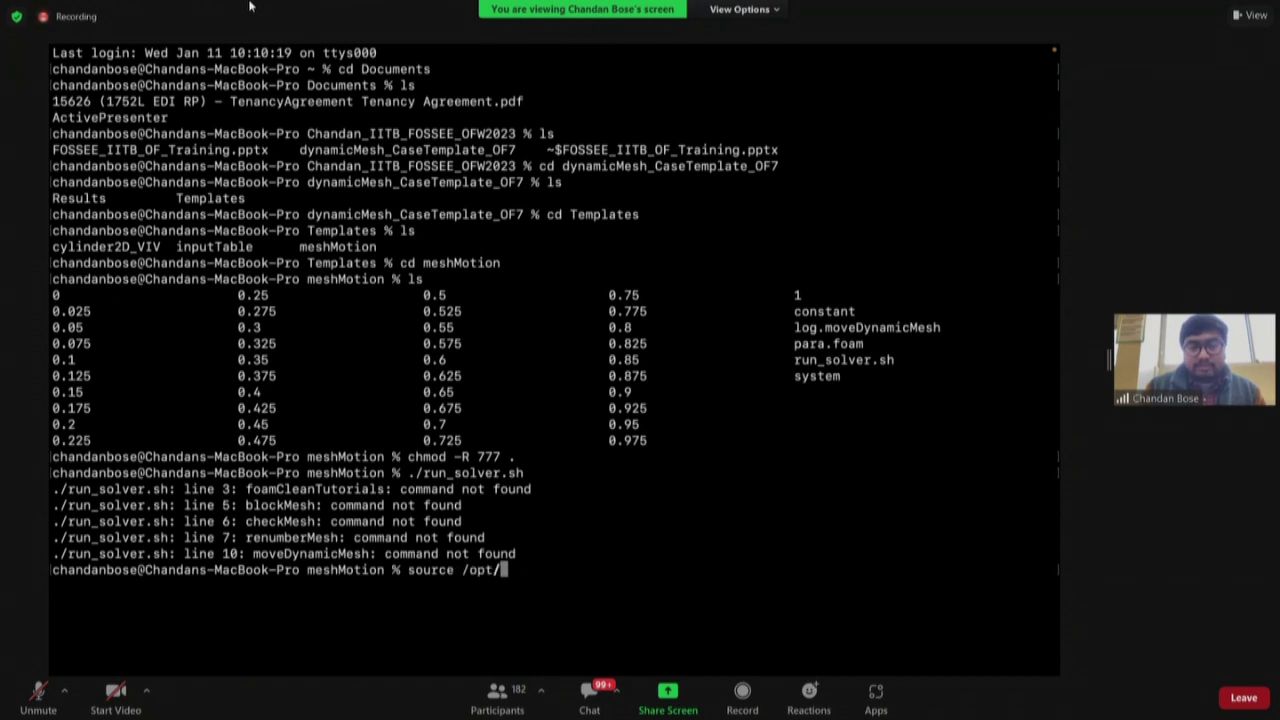
text(op)
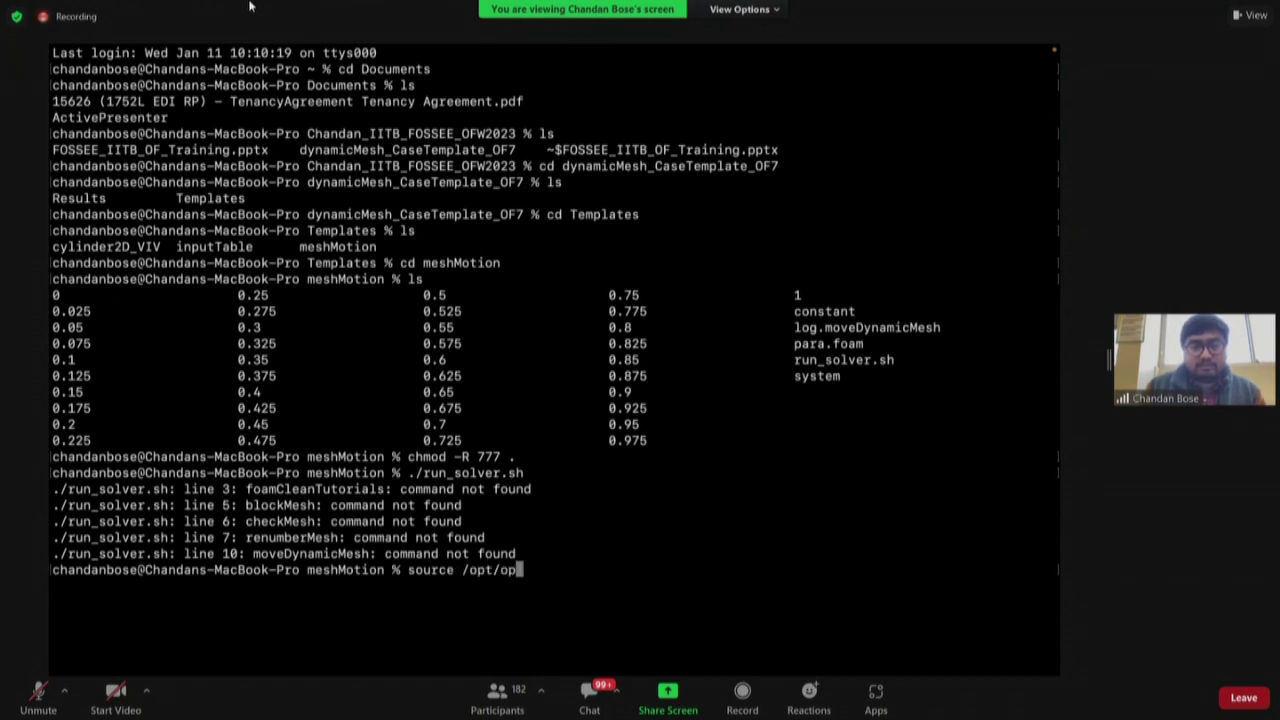
key(BackSpace)
key(BackSpace)
key(BackSpace)
key(BackSpace)
key(BackSpace)
key(BackSpace)
key(BackSpace)
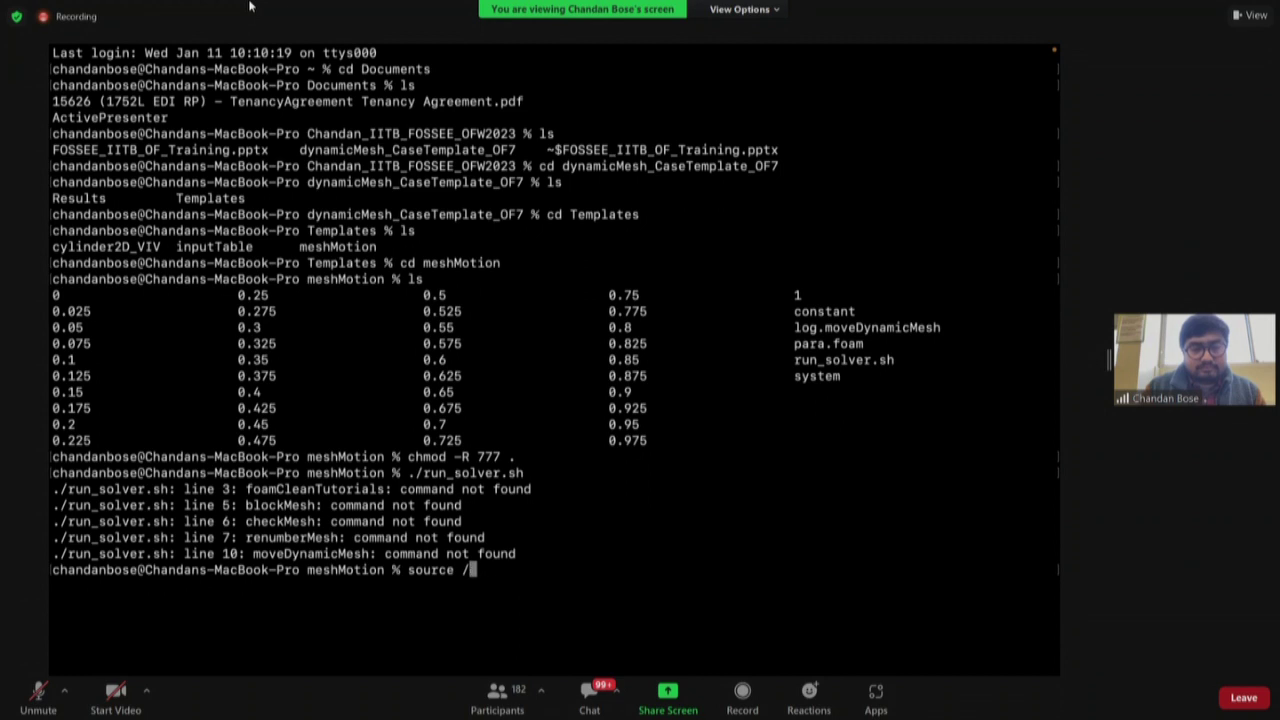
text(/opt)
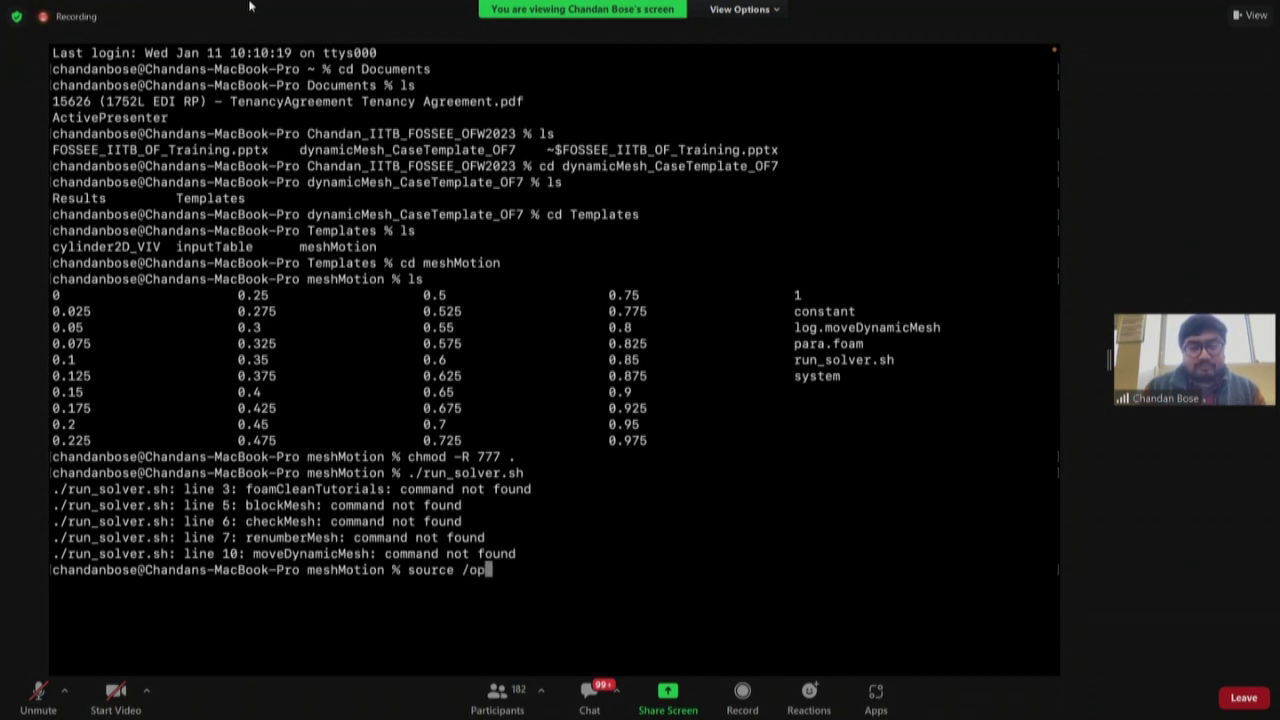
key(Return)
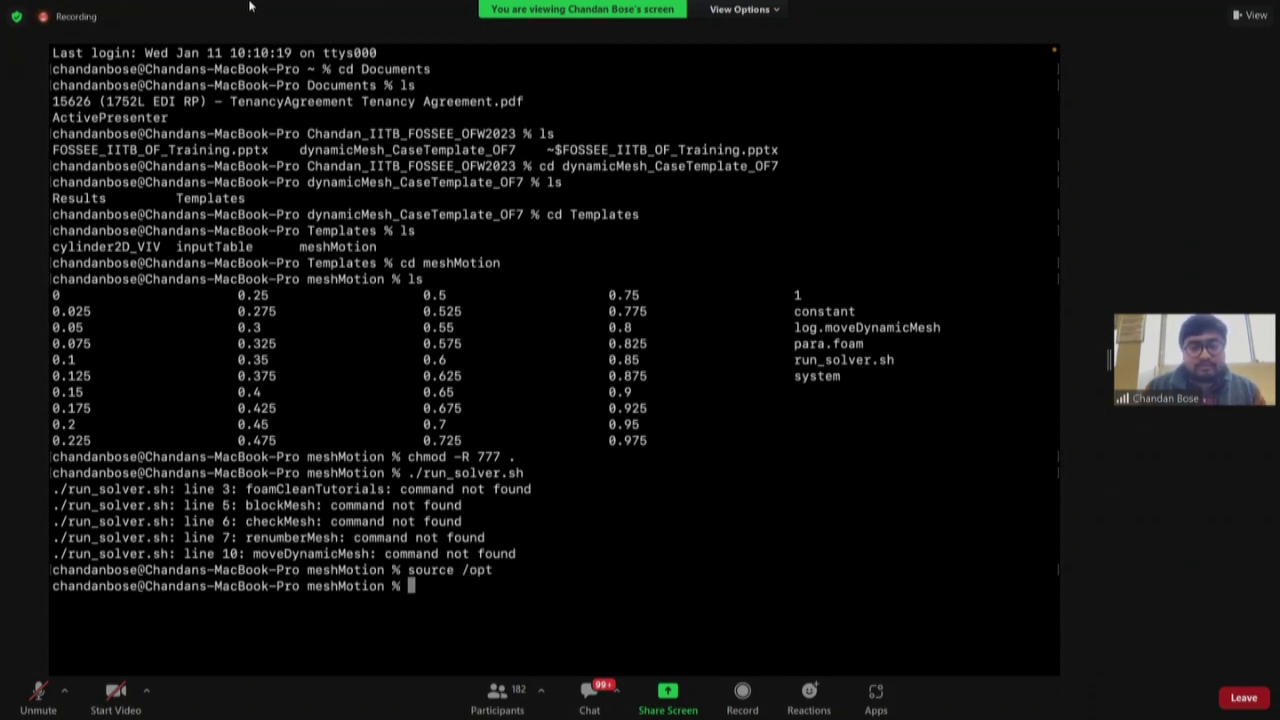
text(cd /opt/op)
key(BackSpace)
key(BackSpace)
Change into /opt, list its contents with ls, and print the working directory with pwd
key(Return)
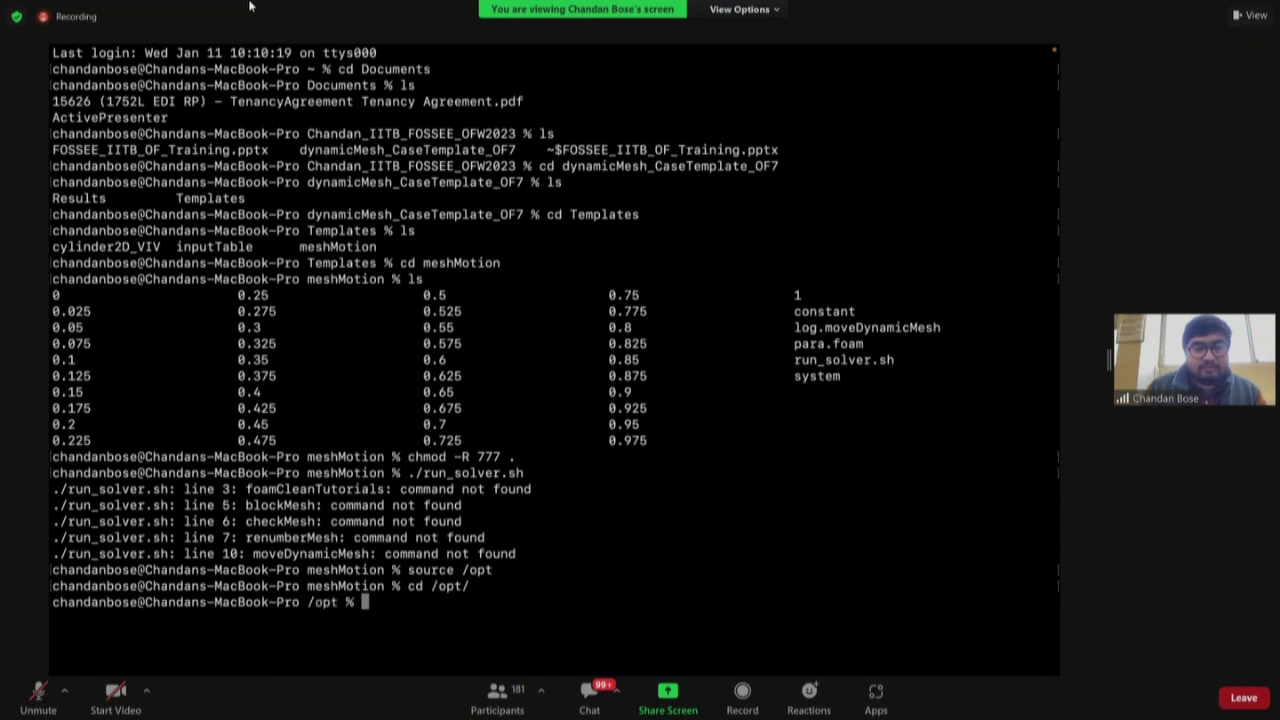
text(ls)
key(Return)
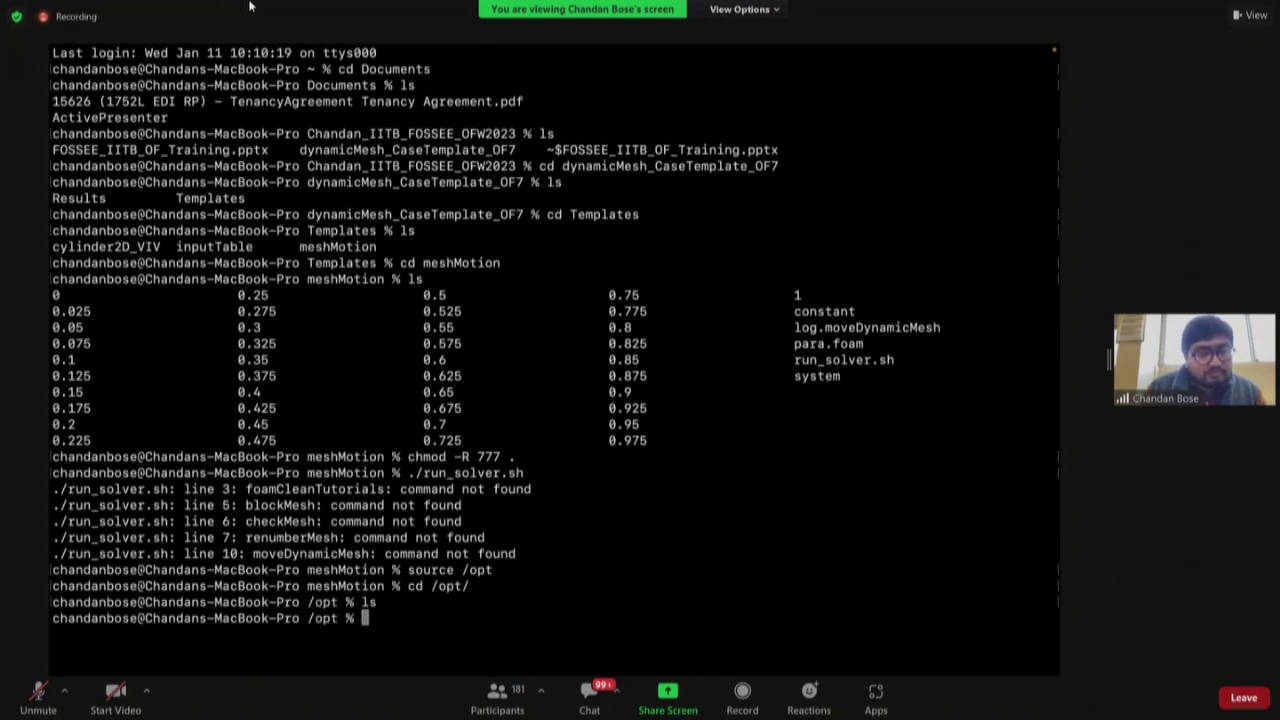
text(pwd)
key(Return)
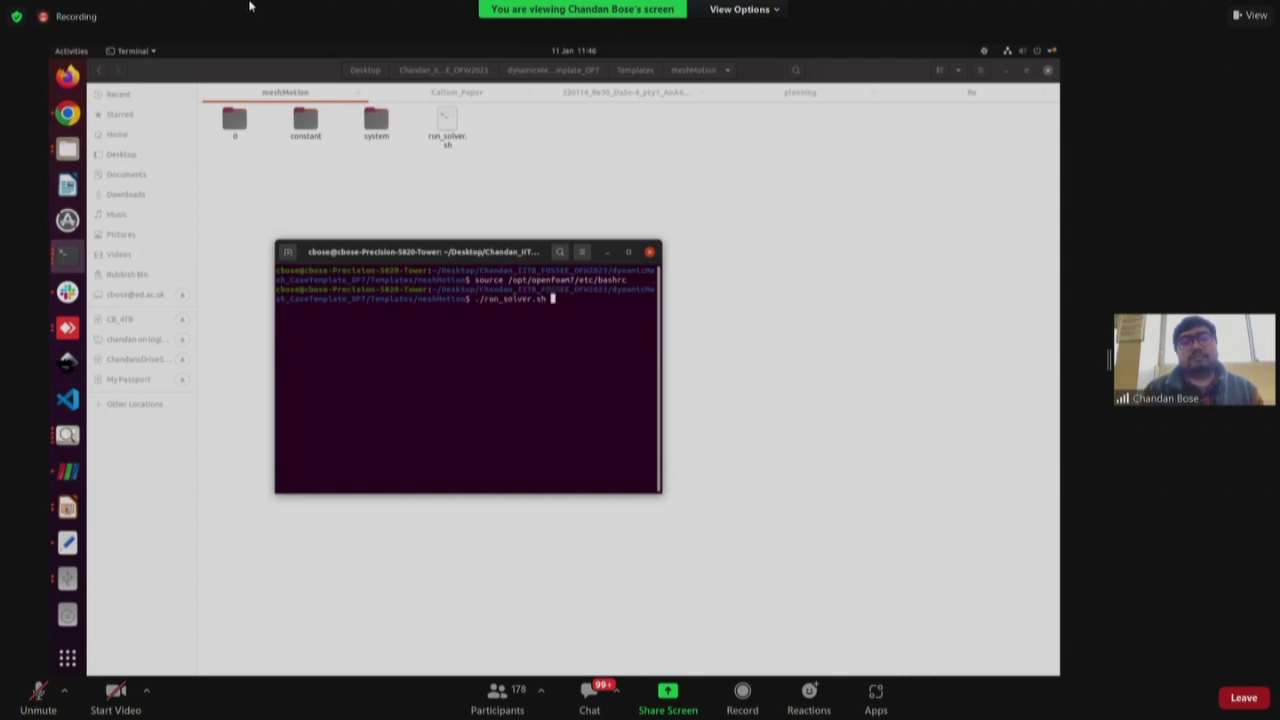
Run the ./run_solver.sh script to solve the meshMotion case
key(Return)
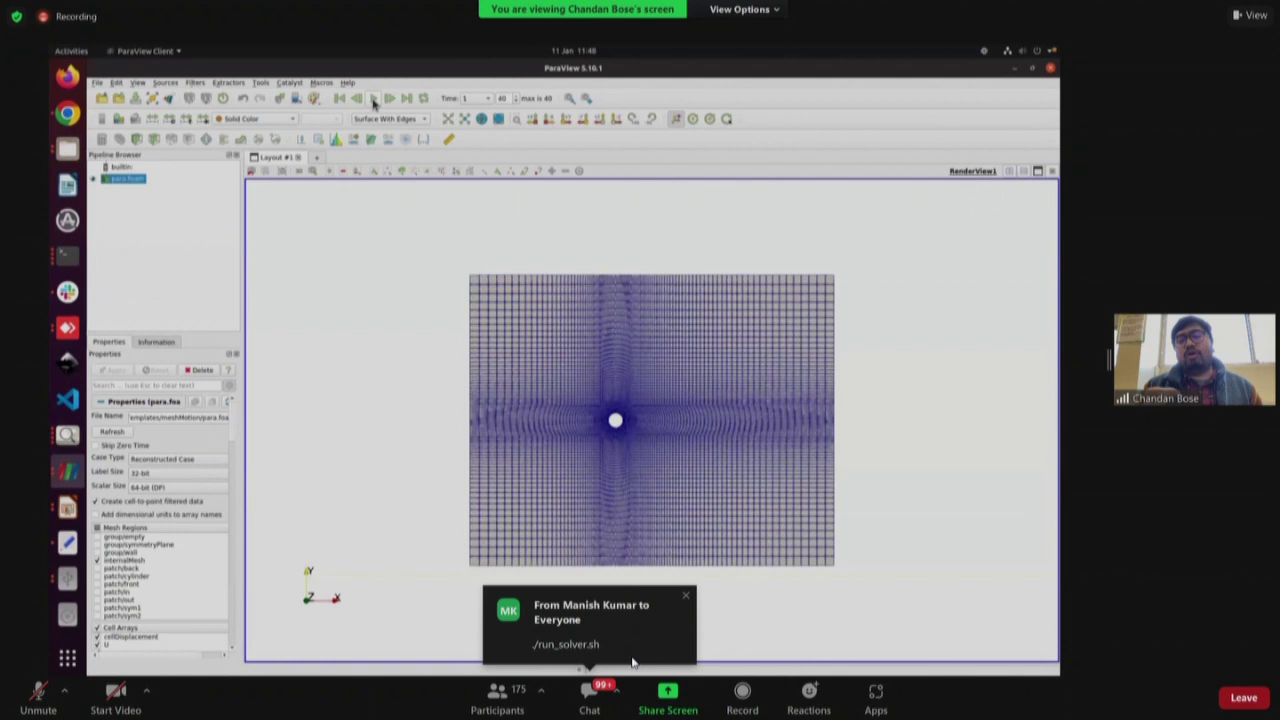
click(373, 99)
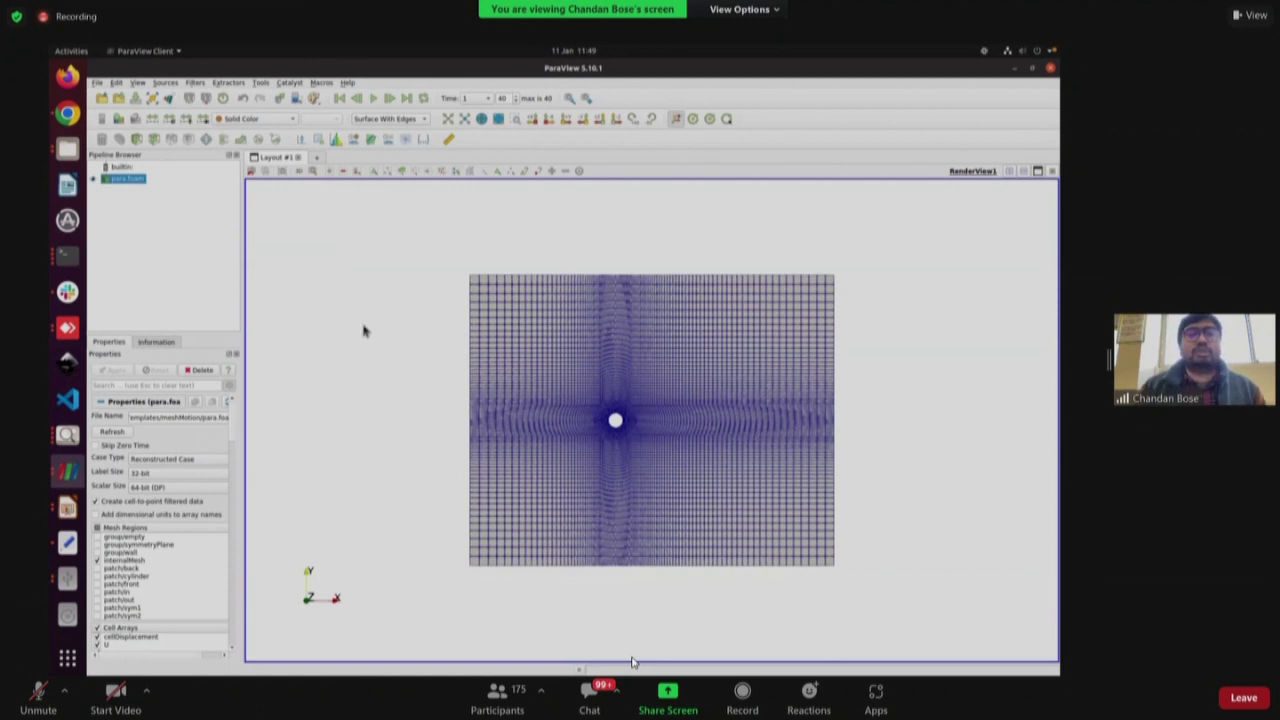
mouse_move(632, 662)
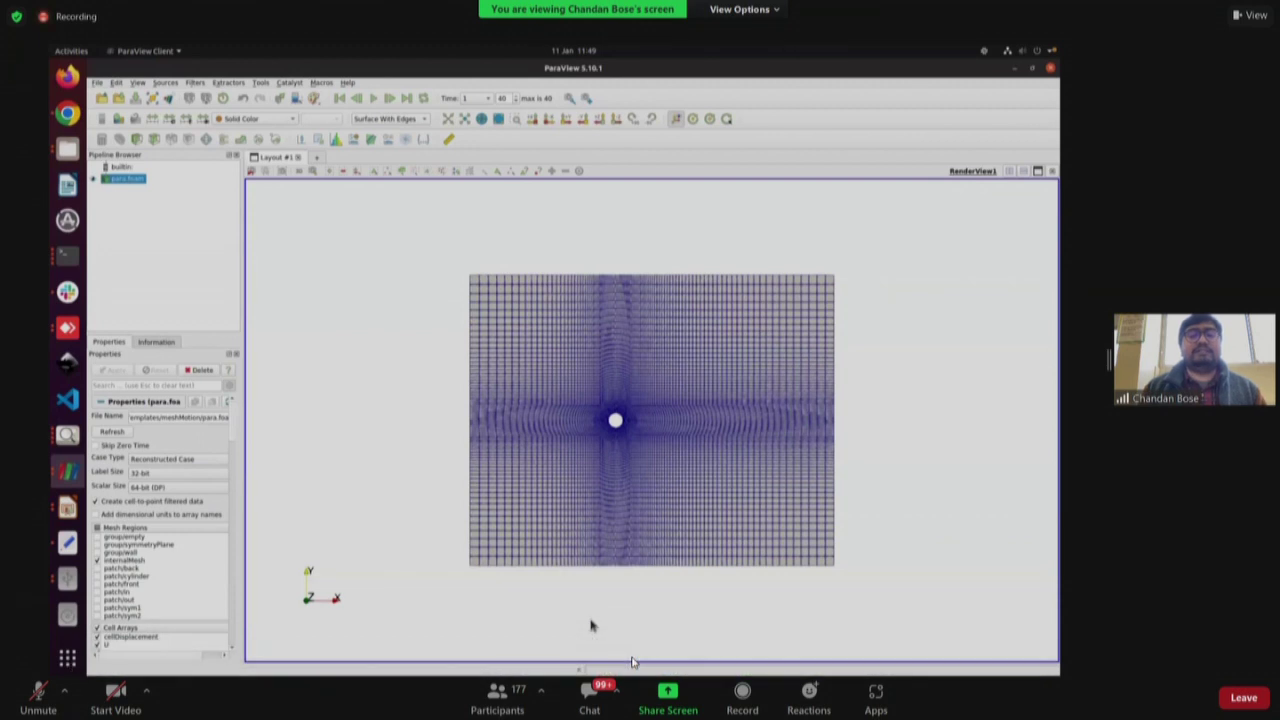
mouse_move(555, 658)
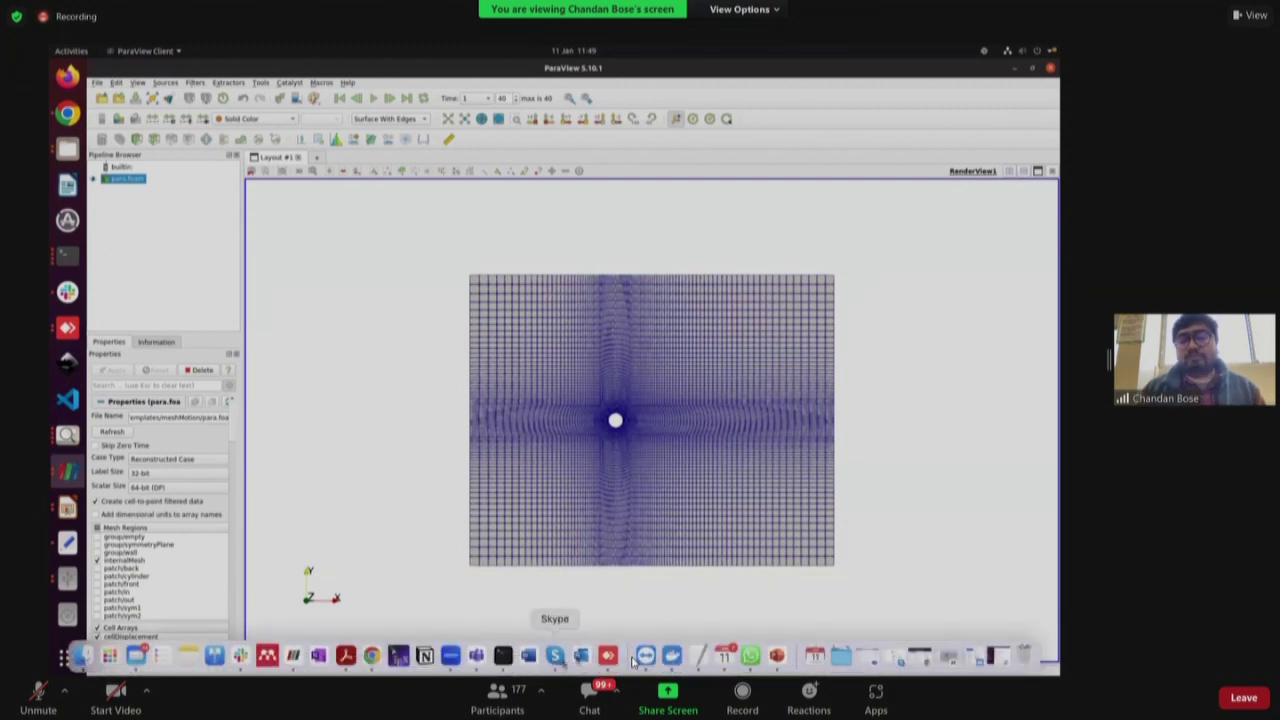